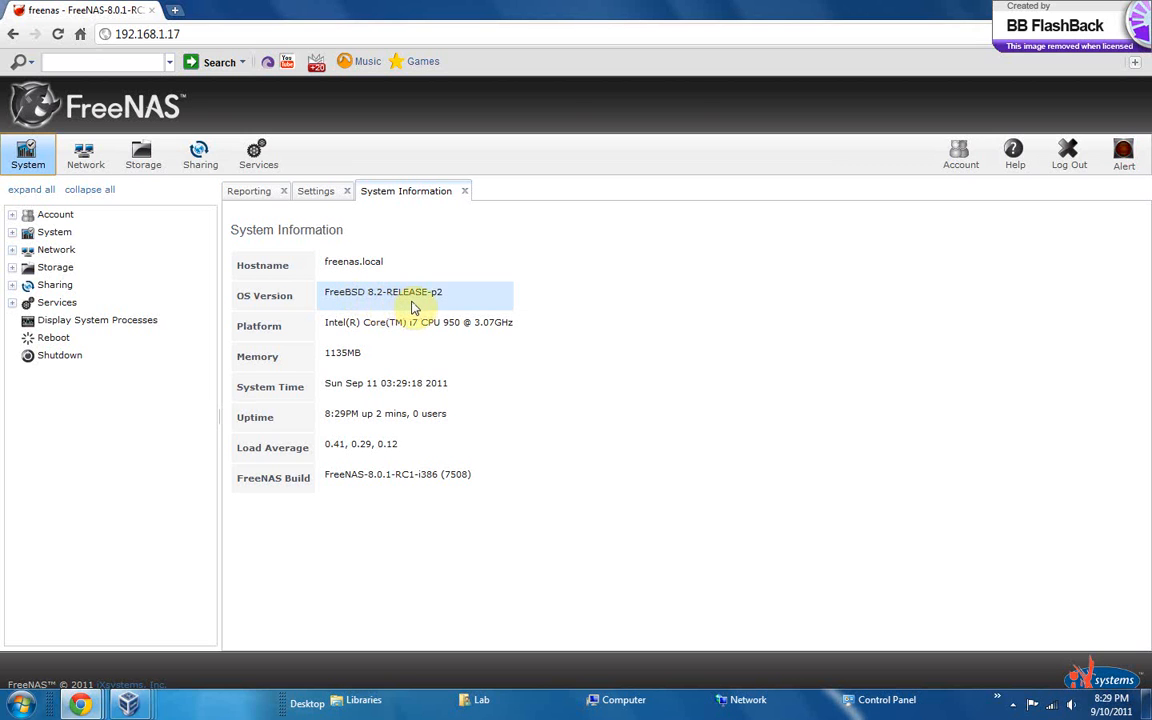
left_click(375, 326)
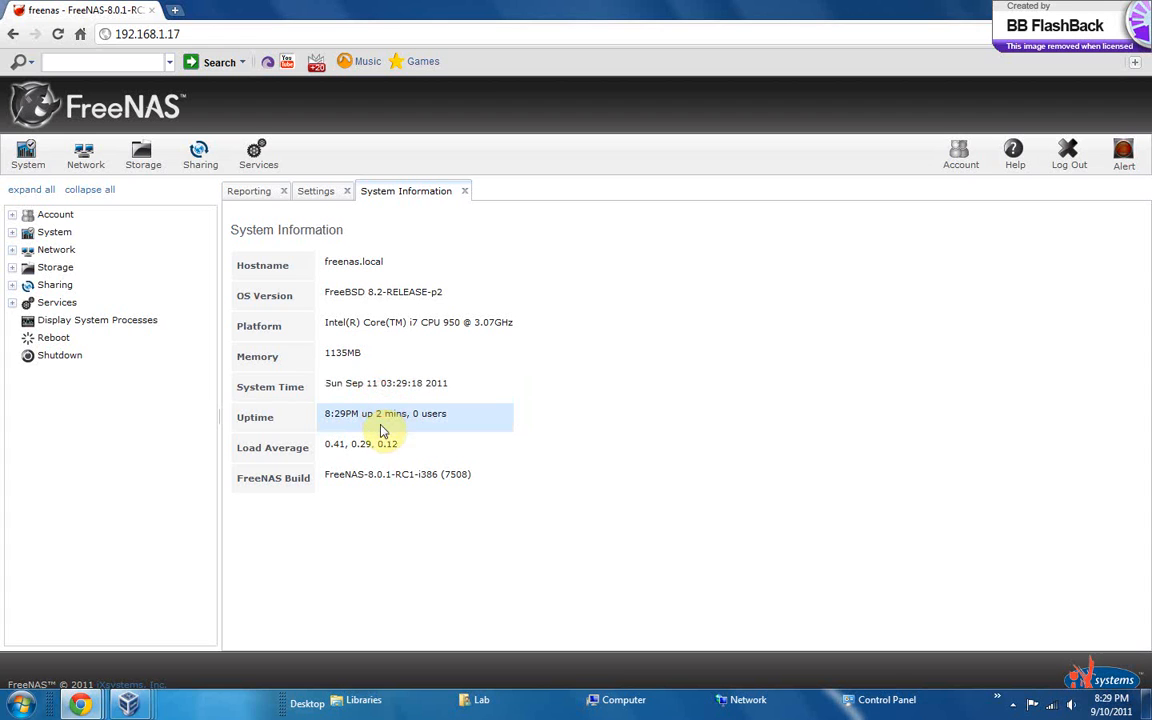
left_click_drag(382, 413, 450, 419)
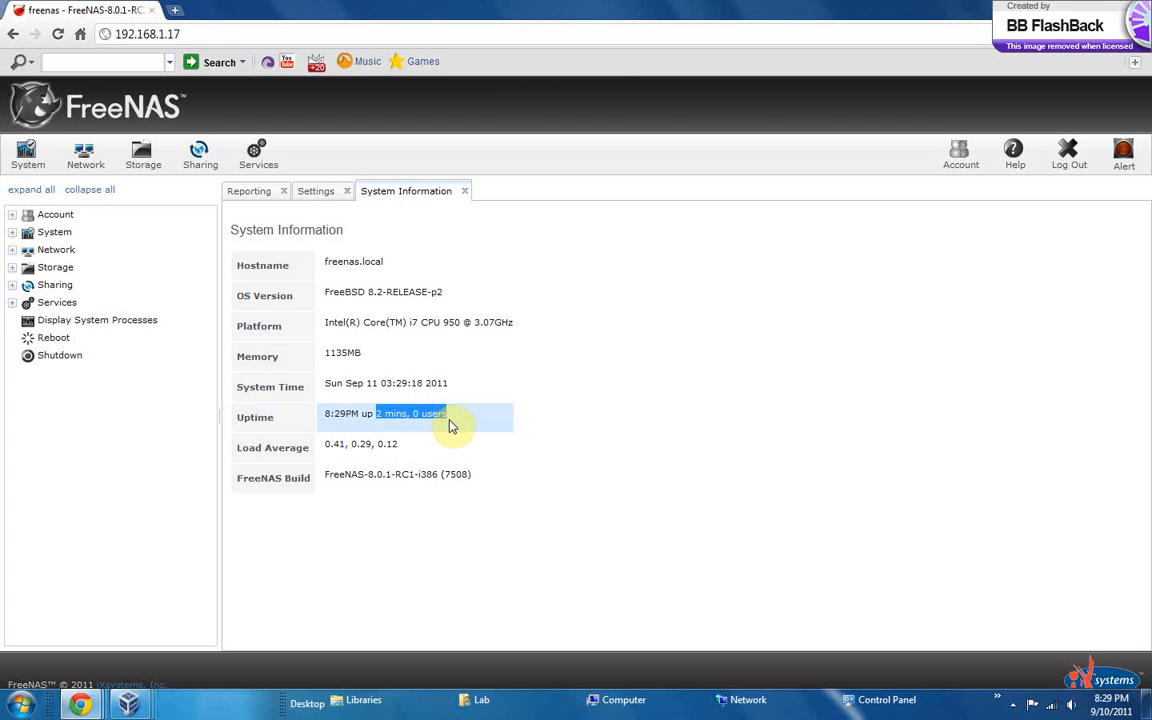
left_click(437, 424)
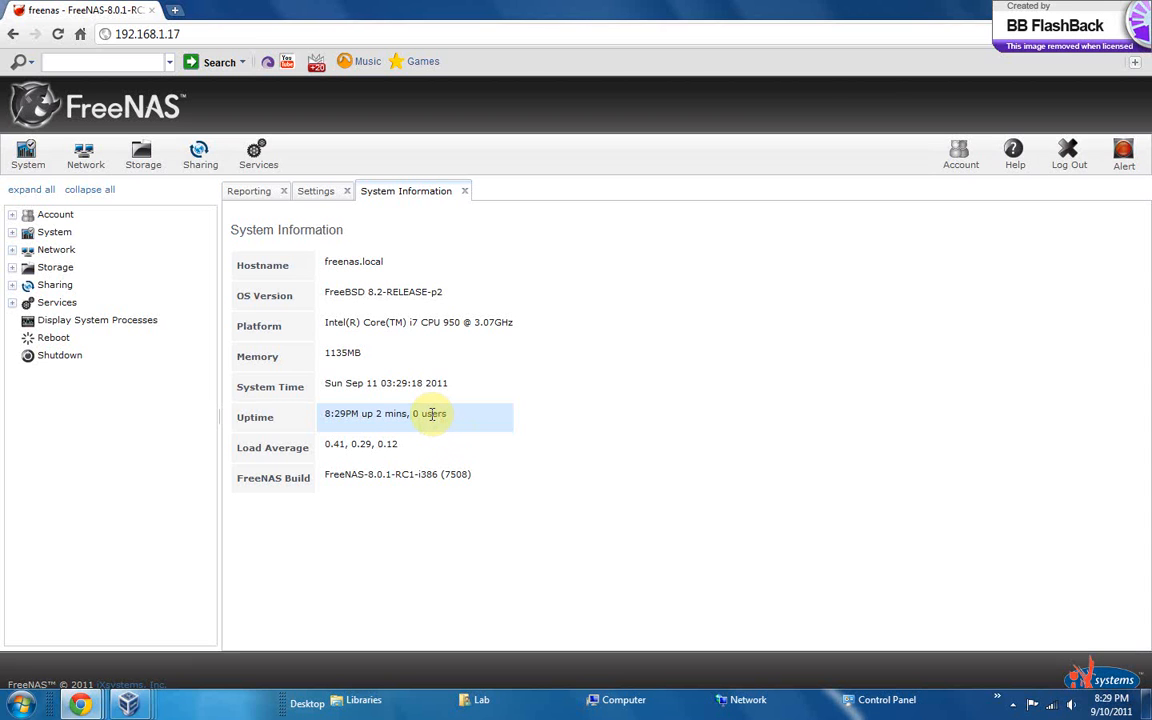
left_click(400, 447)
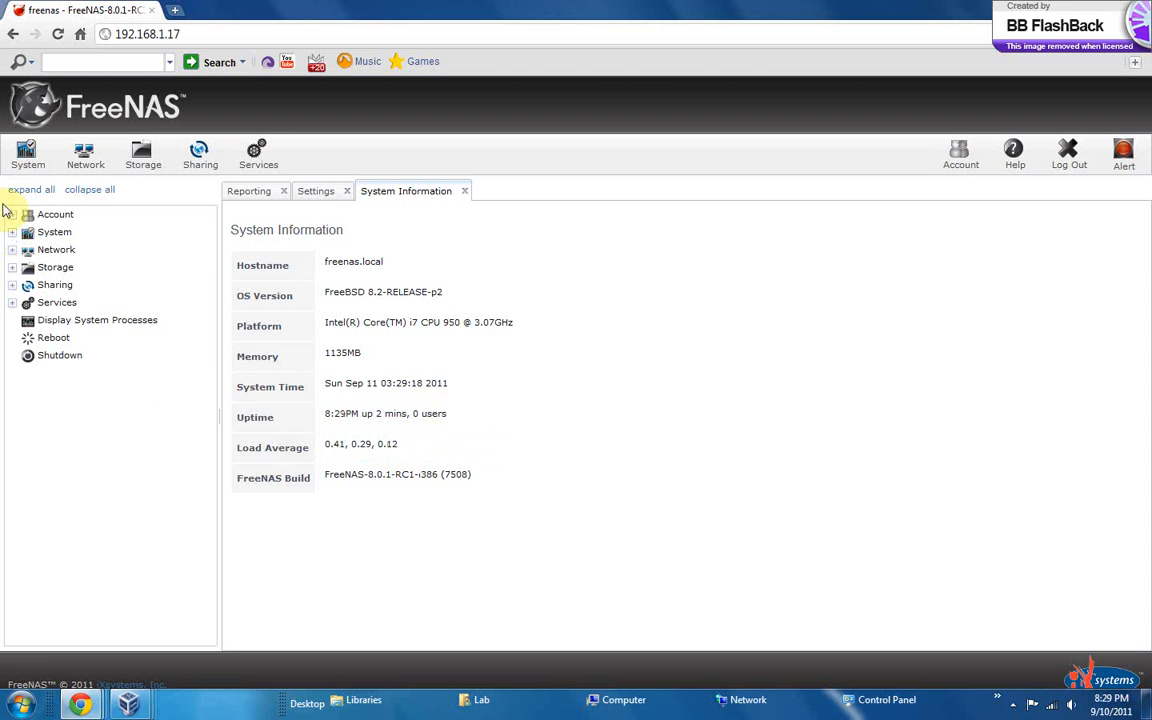
Expand the Volumes entry under Storage in the navigation tree and display the active volumes page
left_click(58, 252)
left_click(58, 252)
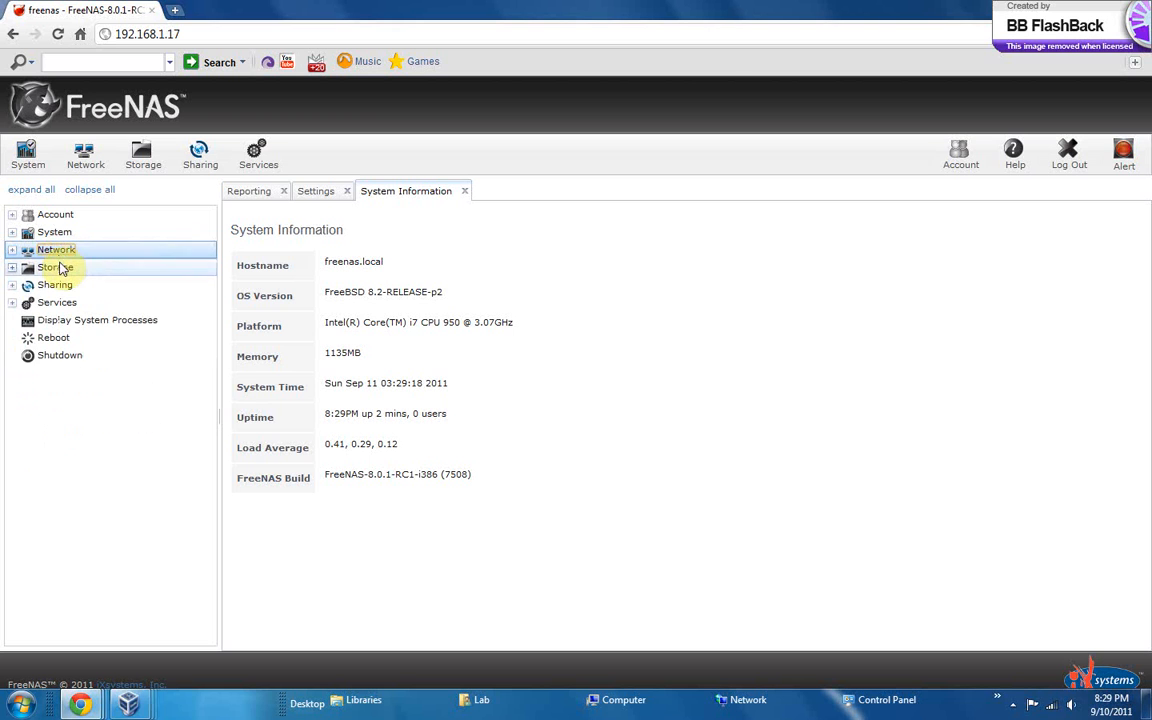
left_click(62, 267)
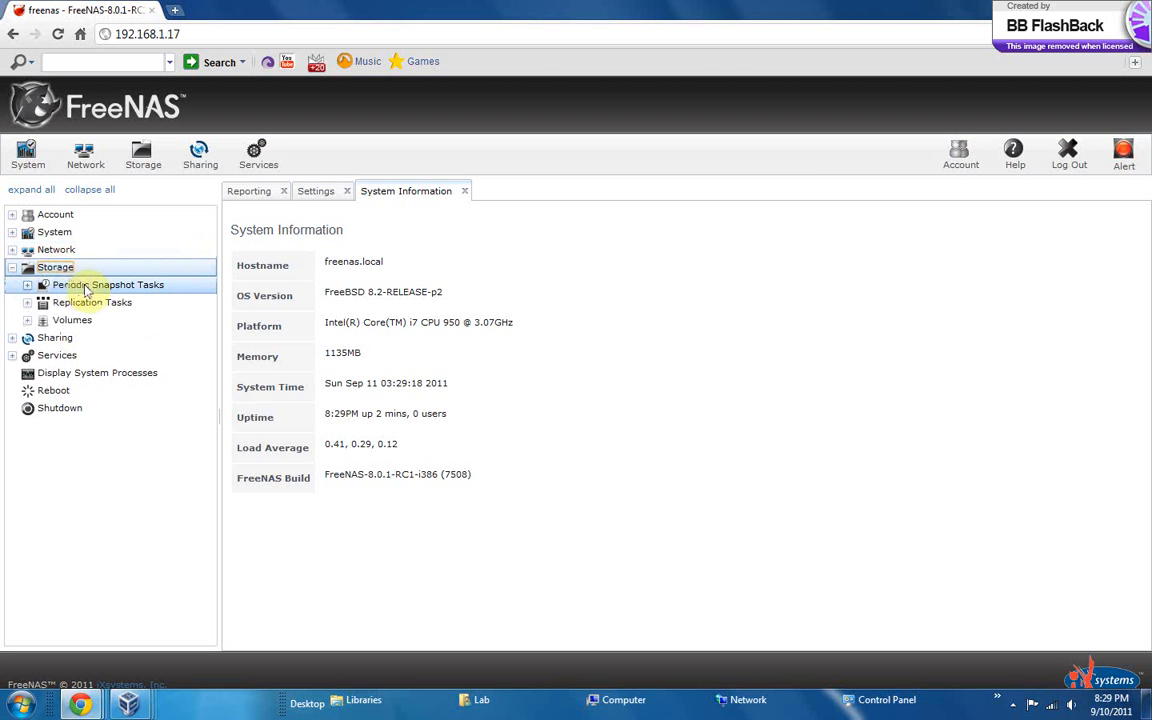
left_click(88, 287)
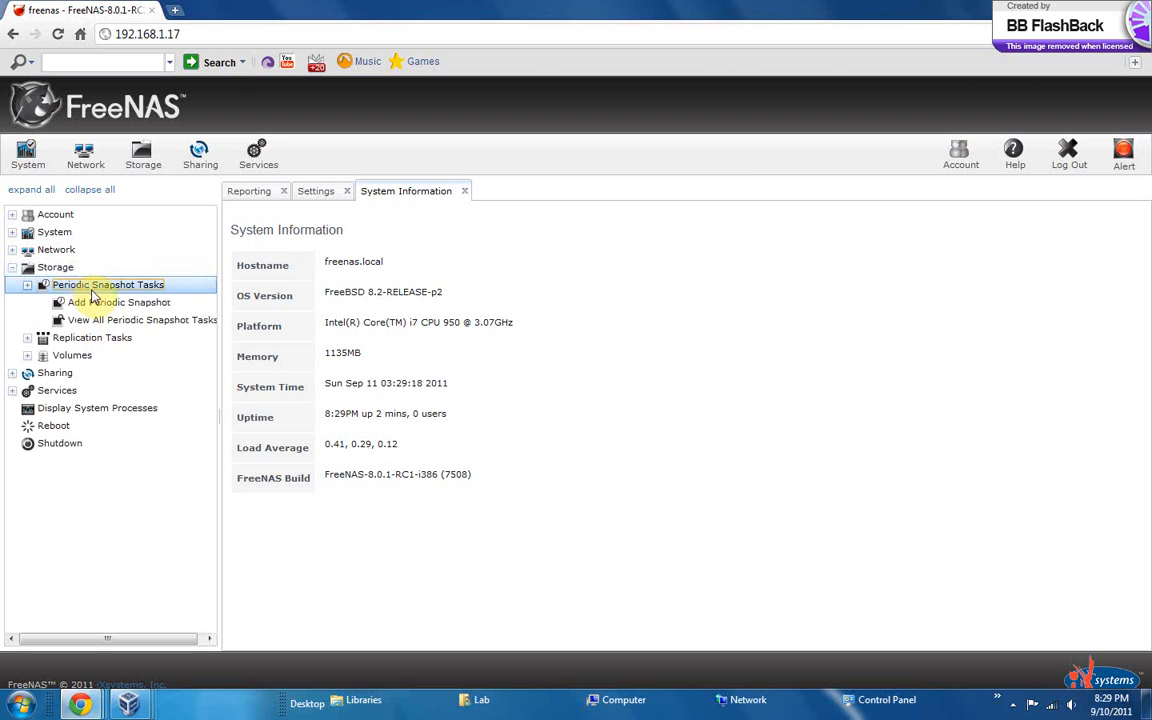
left_click(89, 285)
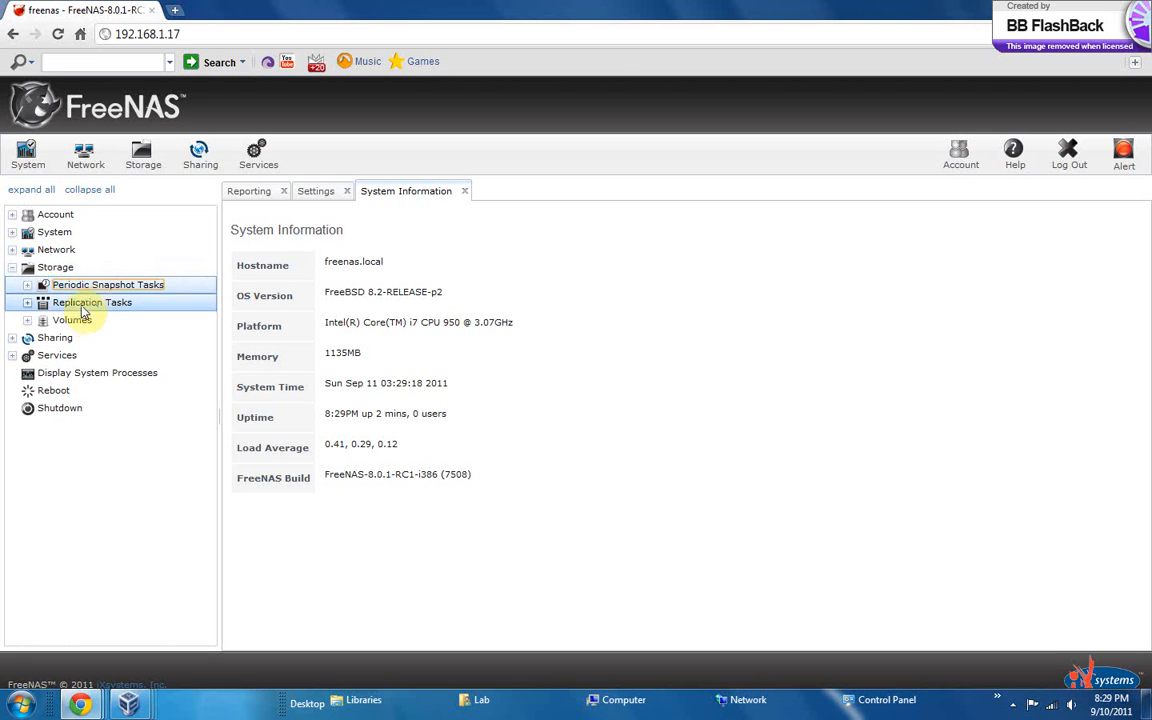
left_click(72, 320)
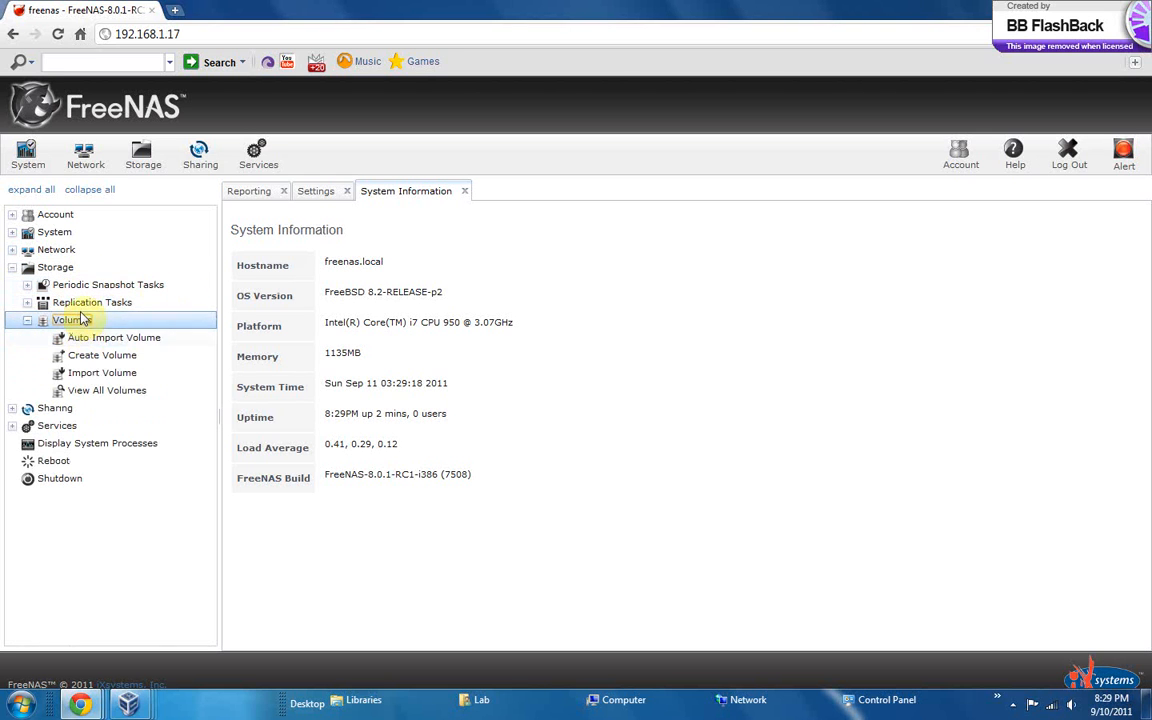
left_click(157, 166)
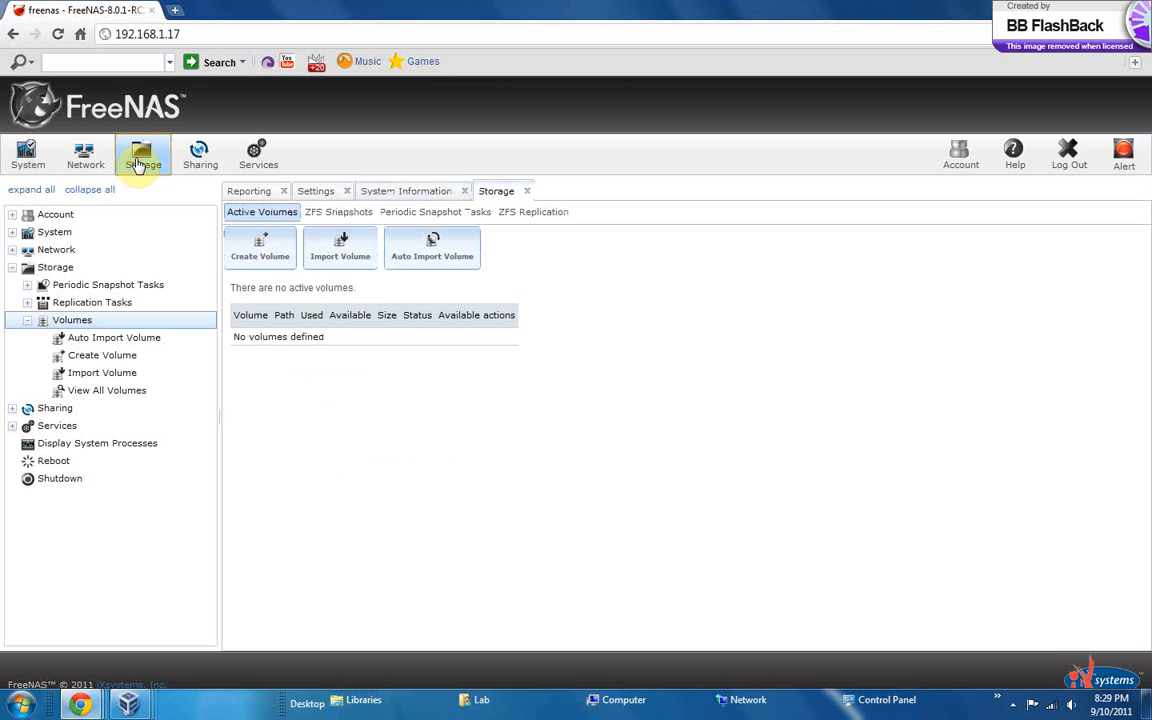
Start creating a volume named Disk1 with ada1 (55.7 GB) and ada2 (27.1 GB) as member disks
left_click(265, 254)
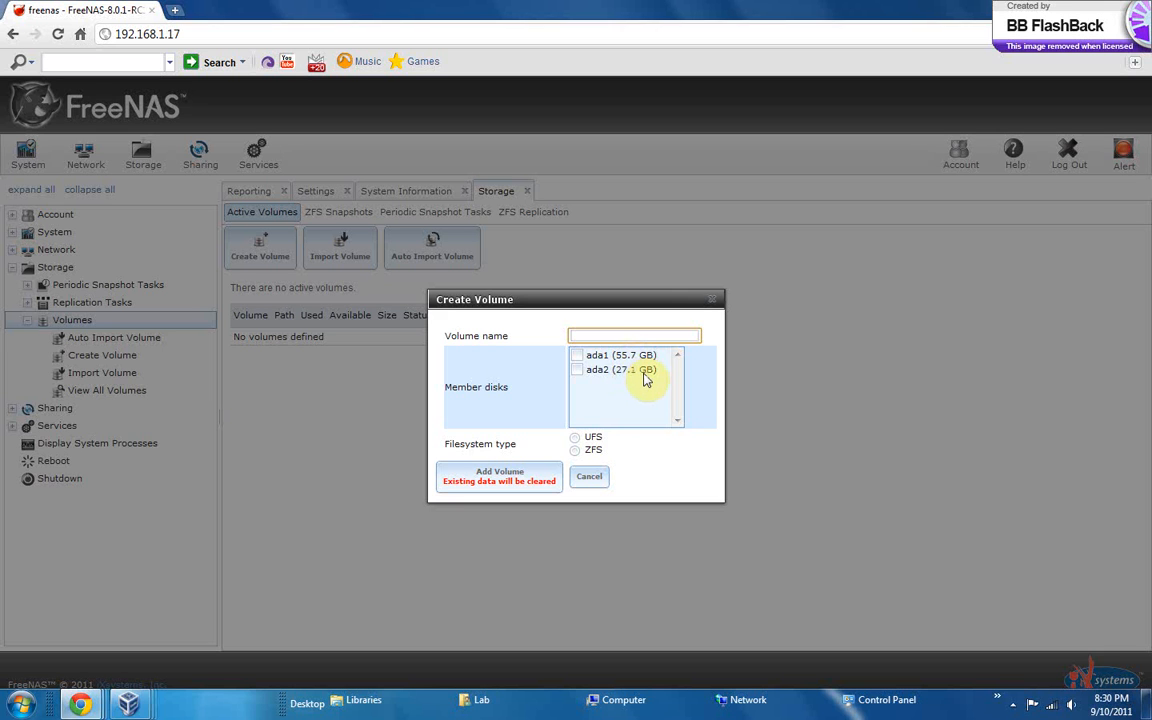
left_click(583, 359)
left_click(584, 360)
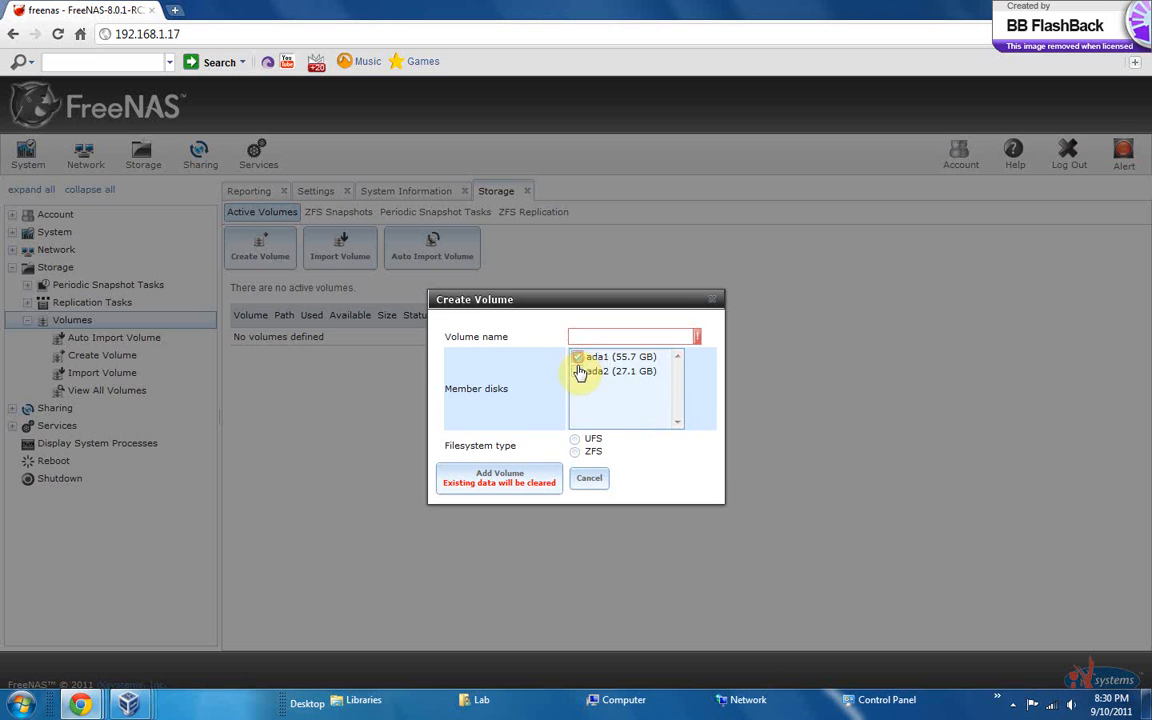
left_click(580, 373)
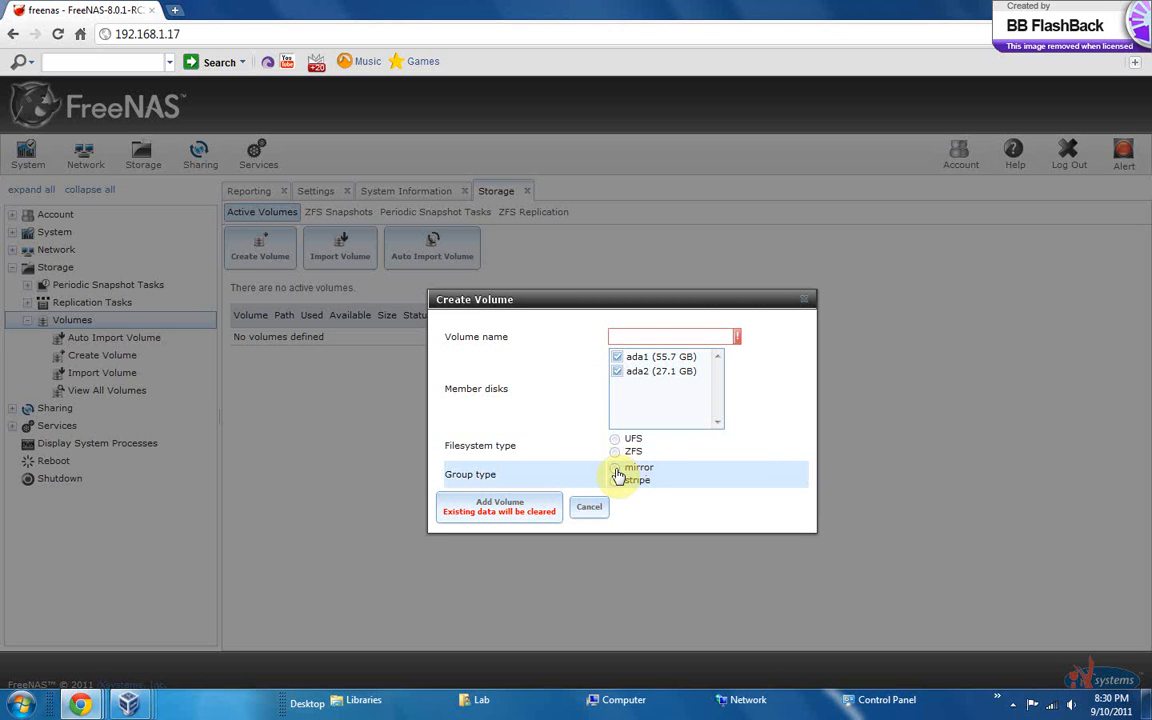
left_click(617, 338)
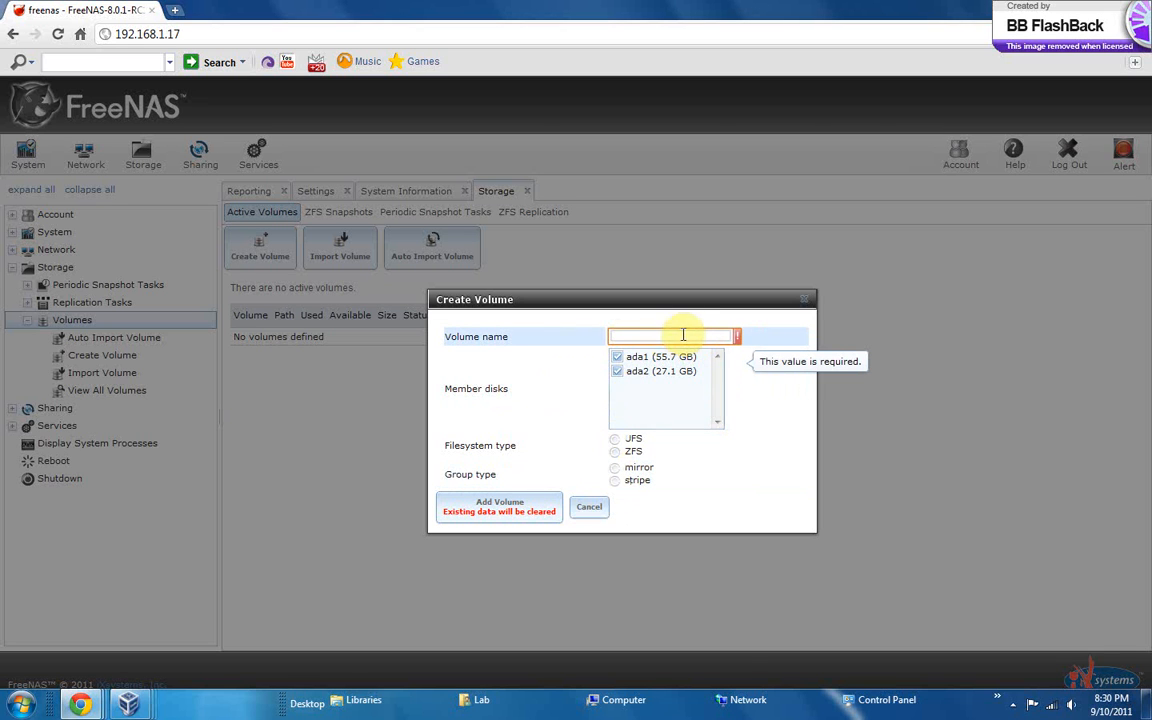
type("d")
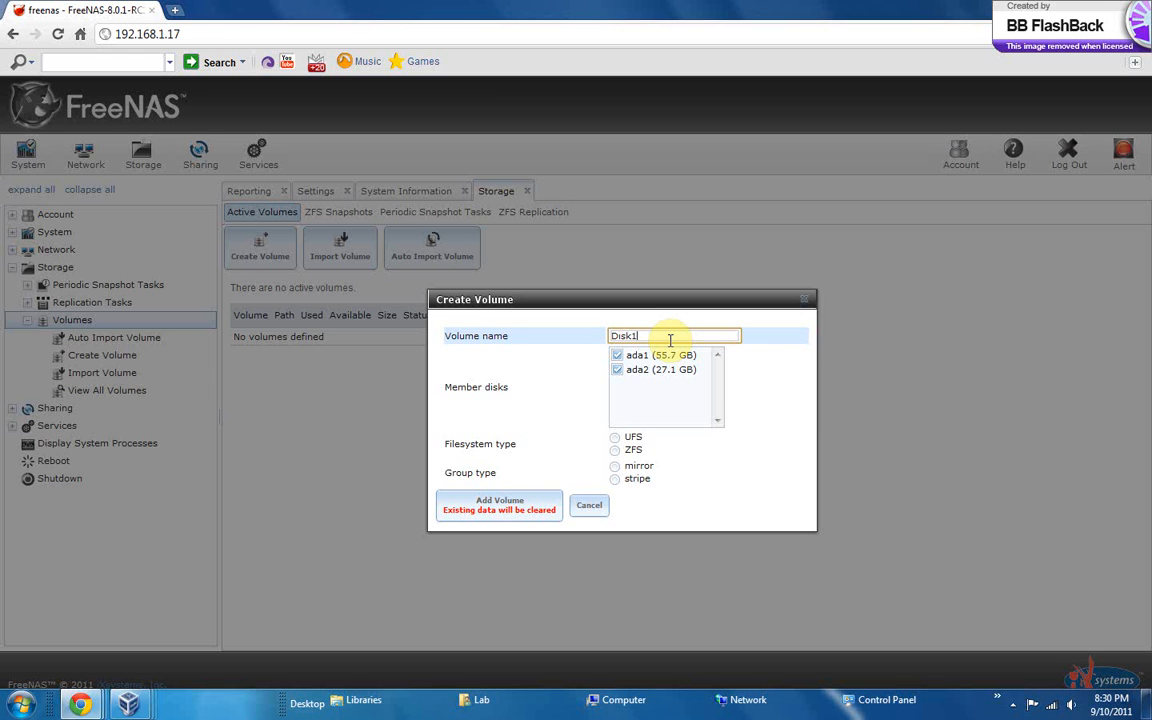
Choose the stripe group type and the ZFS filesystem for Disk1, and add the volume
left_click(615, 468)
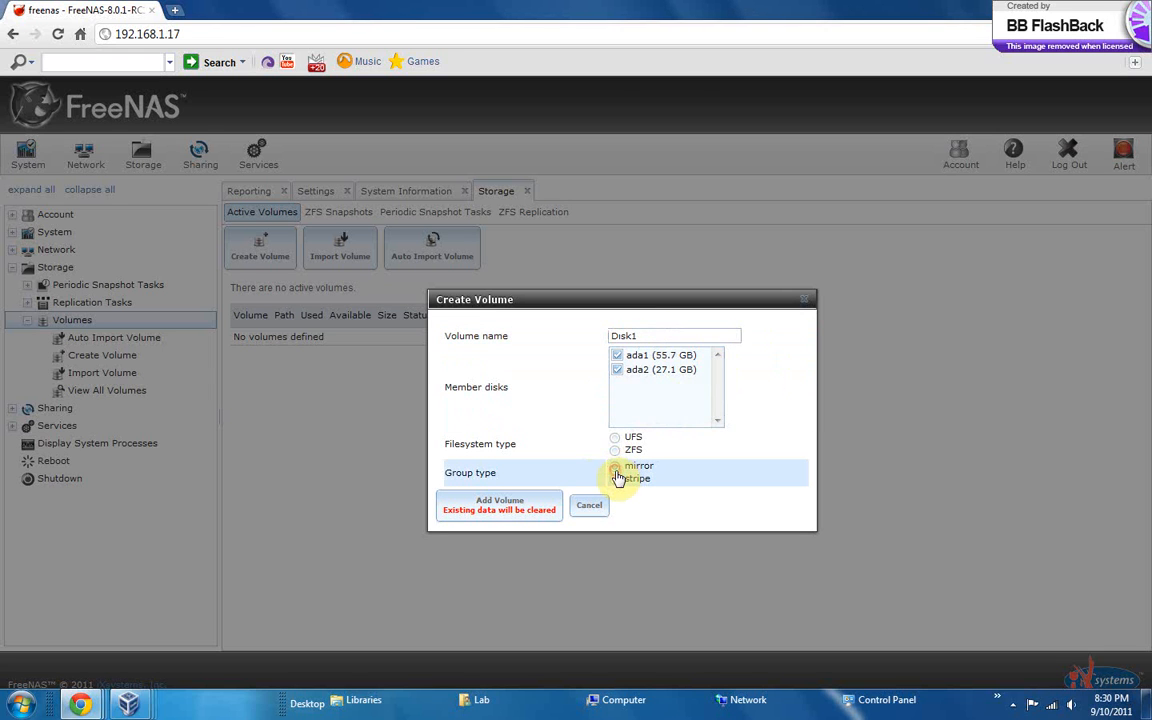
left_click(615, 478)
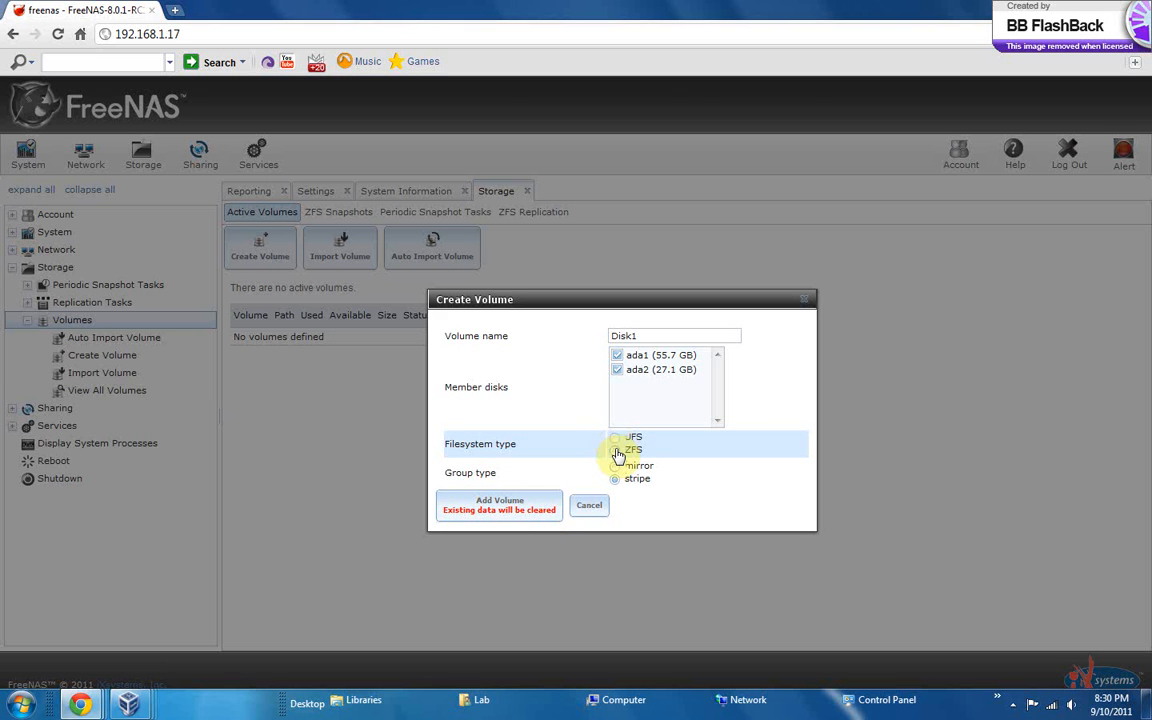
left_click(615, 439)
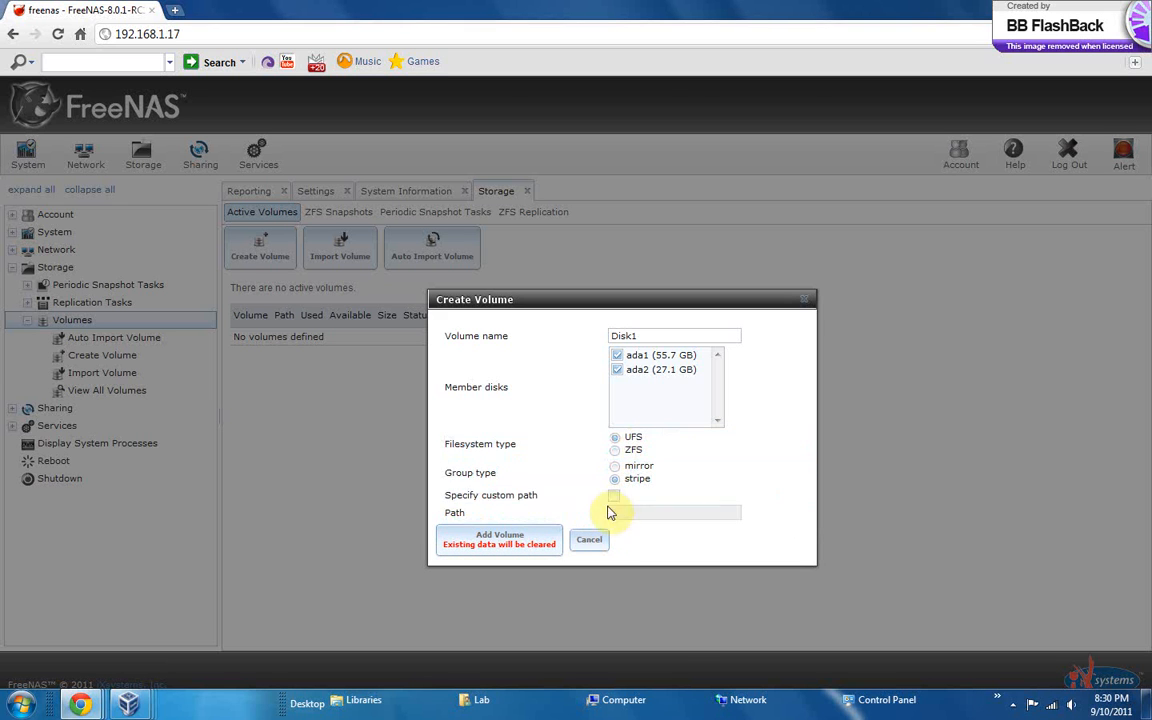
left_click(615, 451)
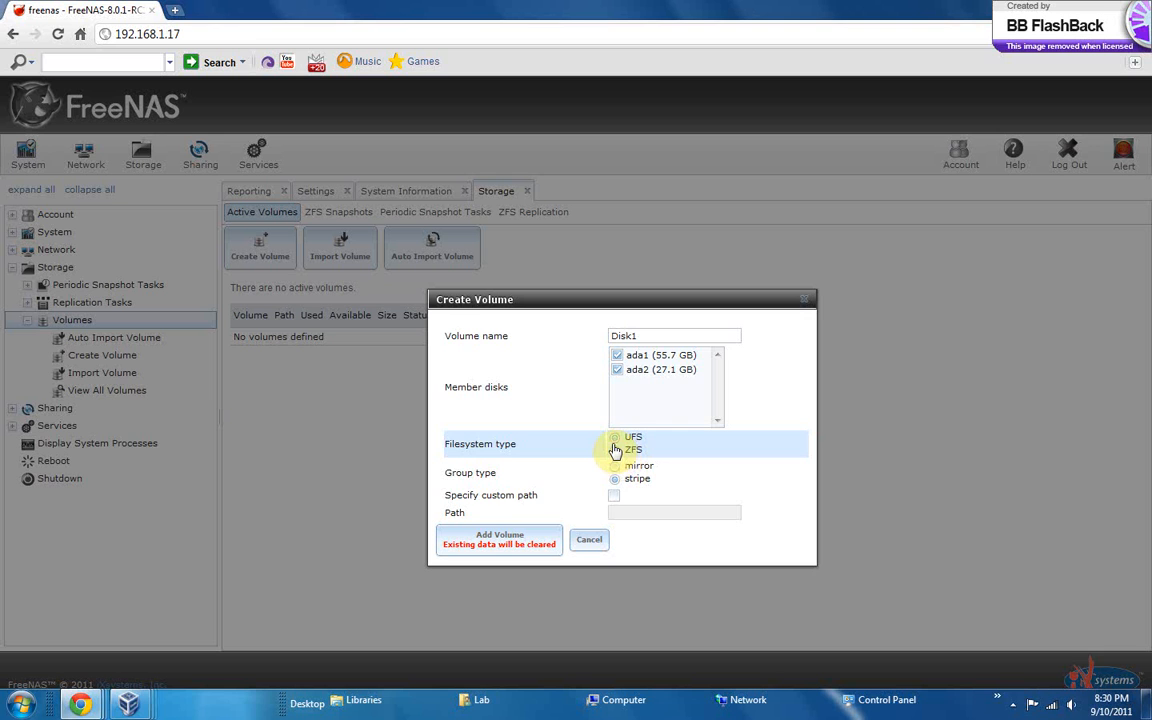
left_click(517, 535)
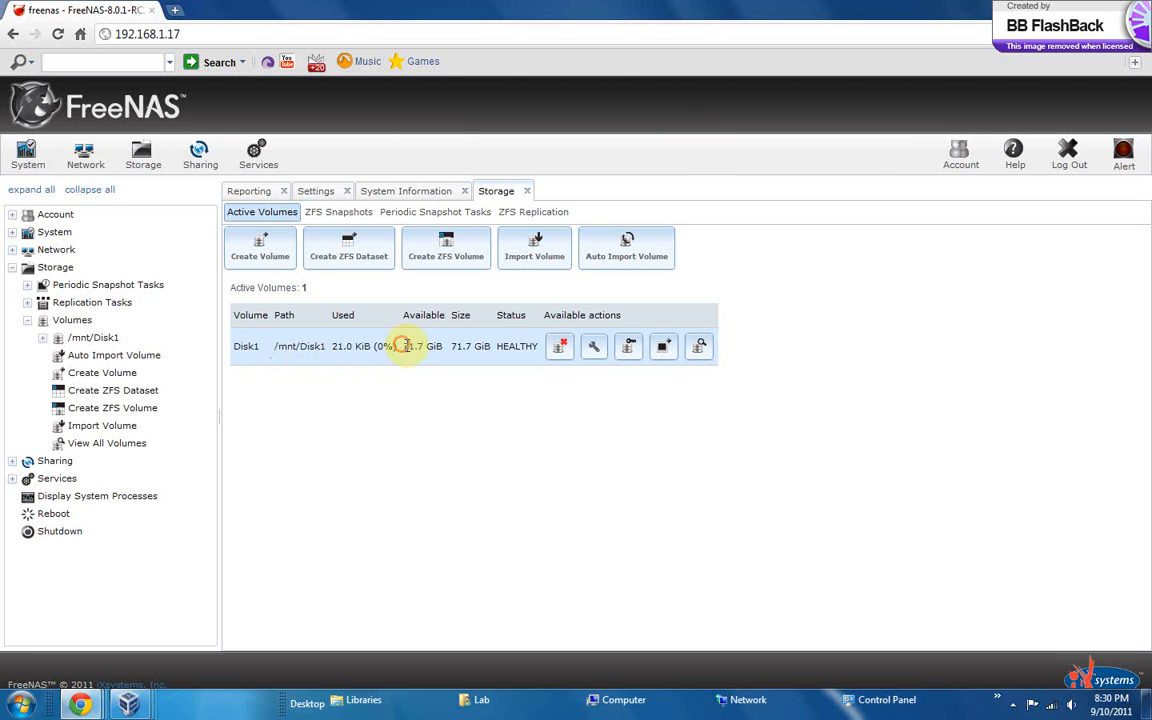
Change the permissions of /mnt/Disk1 to the Windows ACL type with write access for group and other, and apply them
left_click_drag(403, 347, 441, 349)
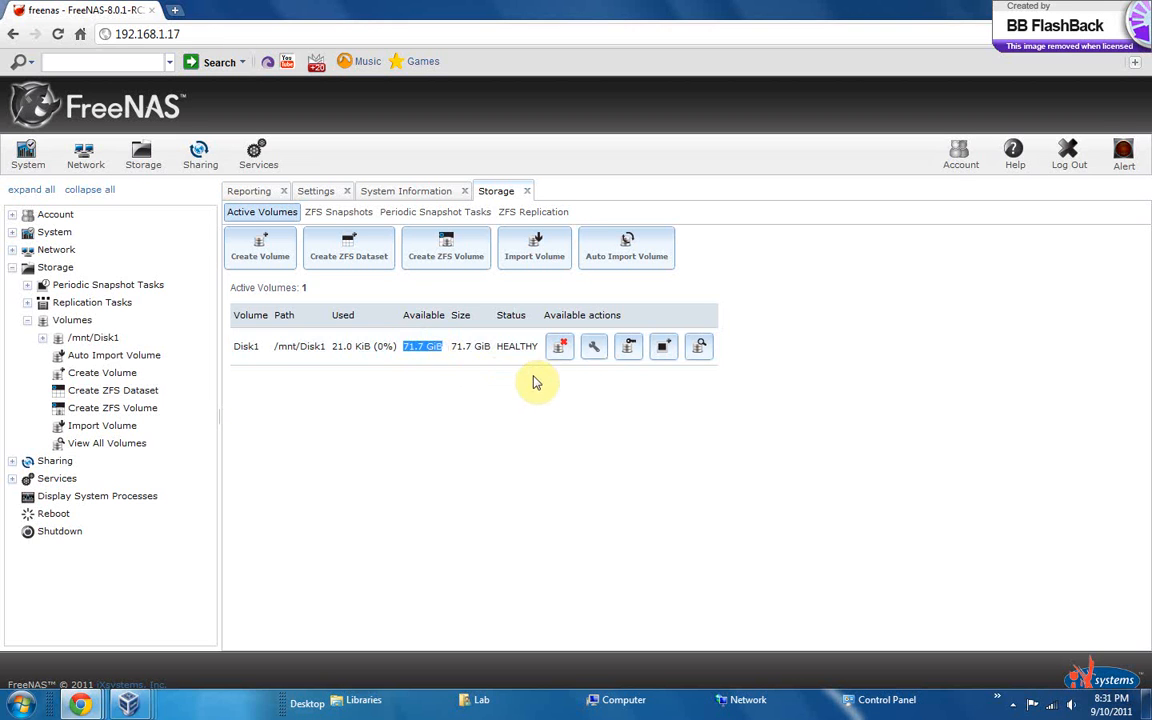
left_click(631, 354)
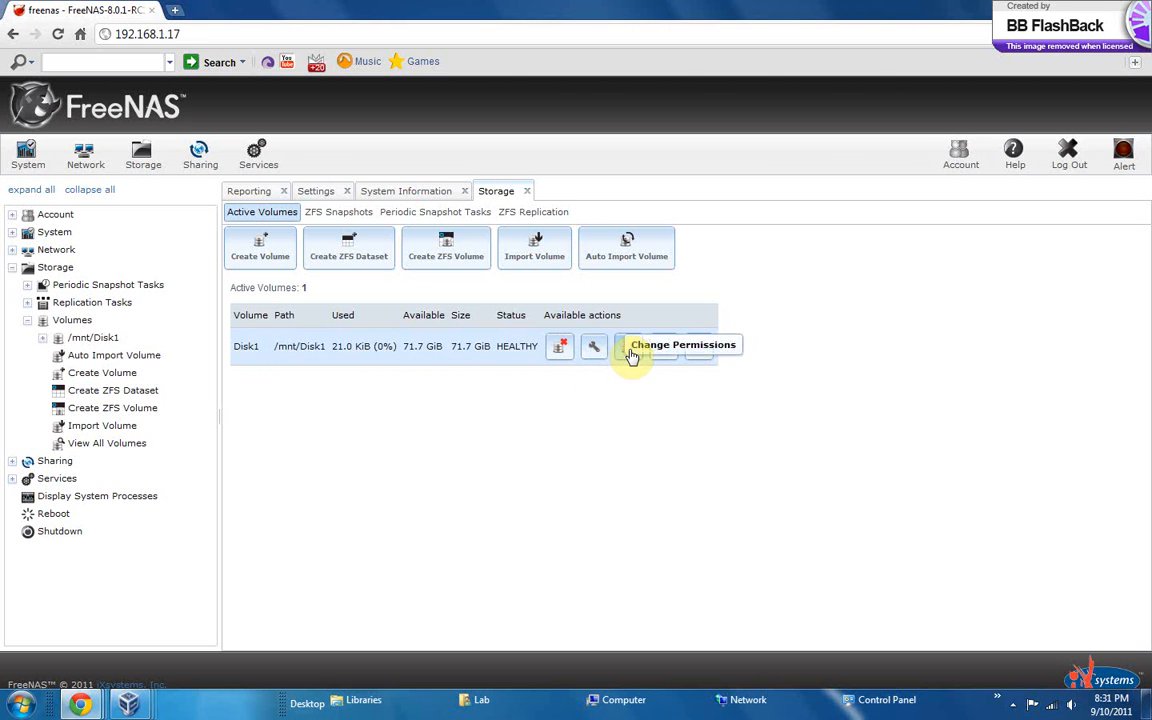
left_click(634, 352)
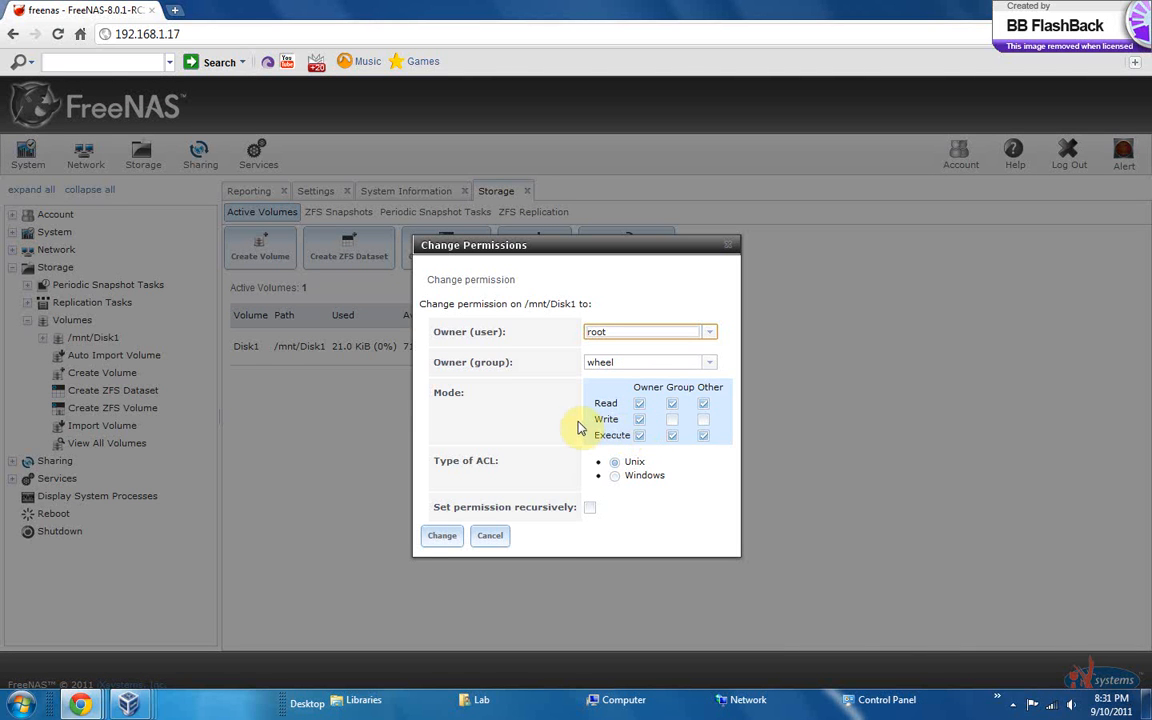
left_click(648, 364)
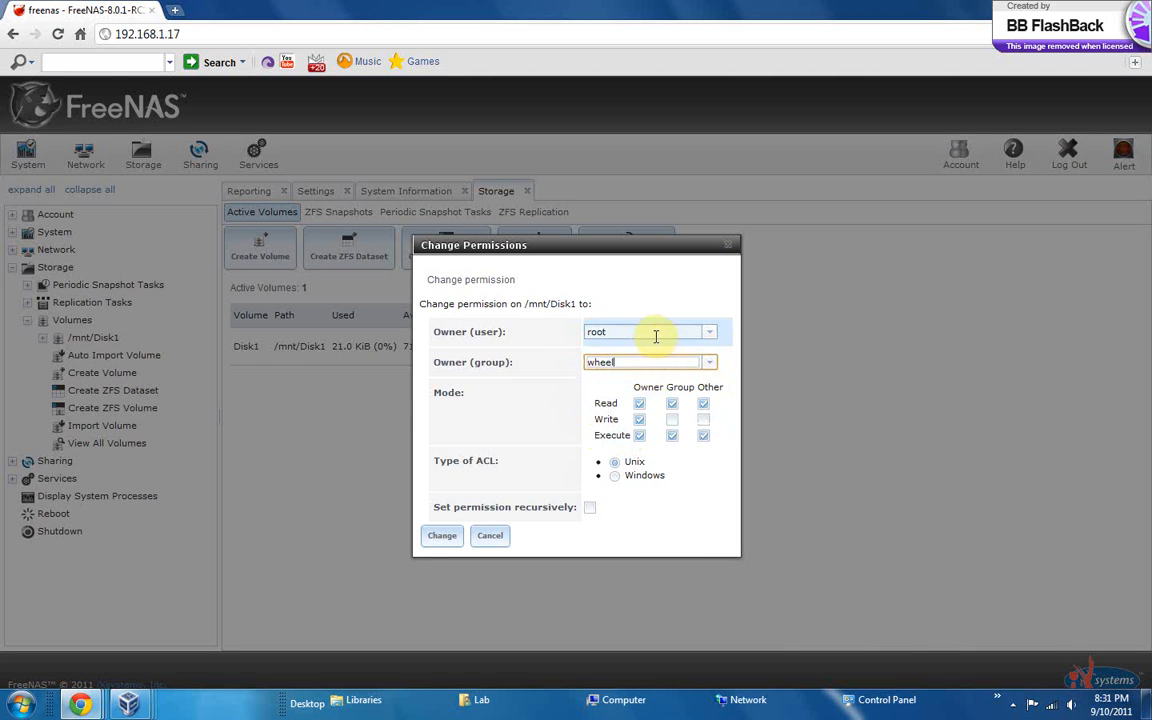
left_click(702, 299)
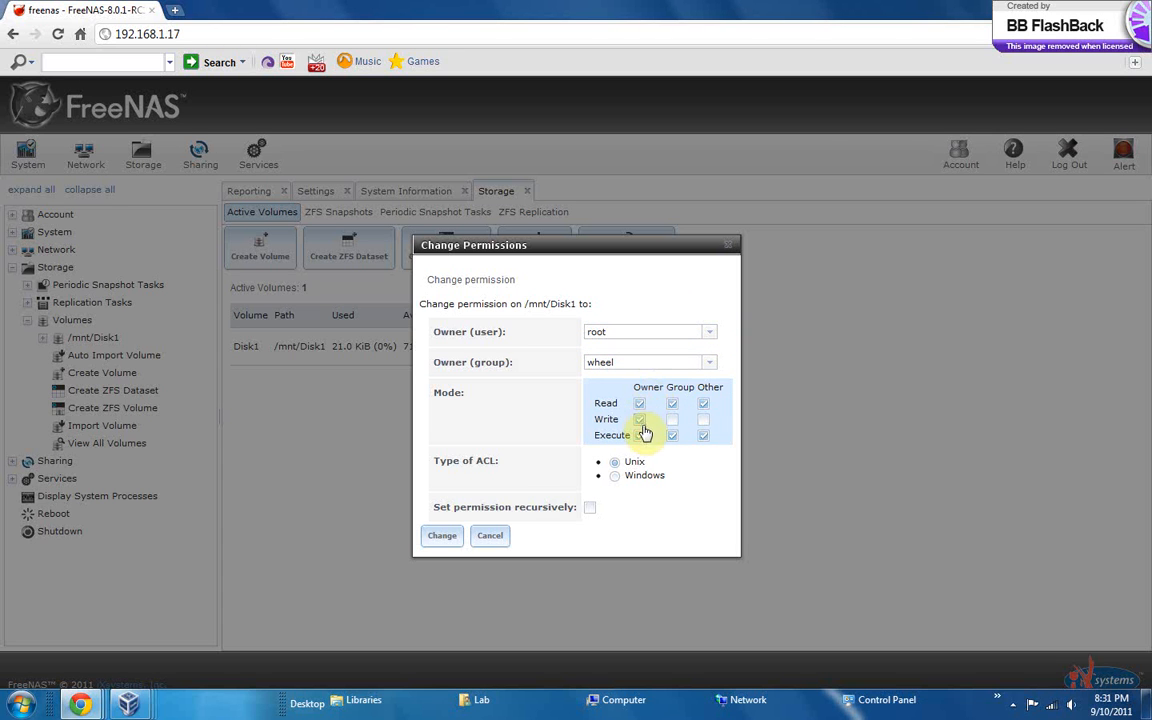
left_click(640, 436)
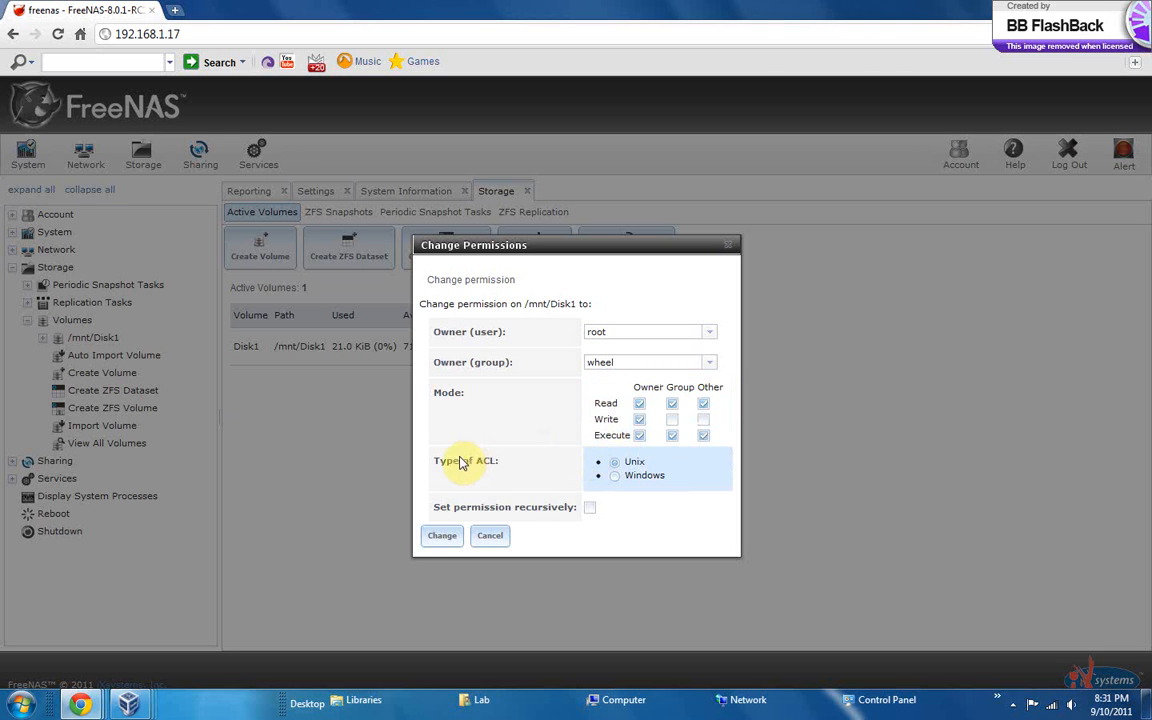
left_click(618, 478)
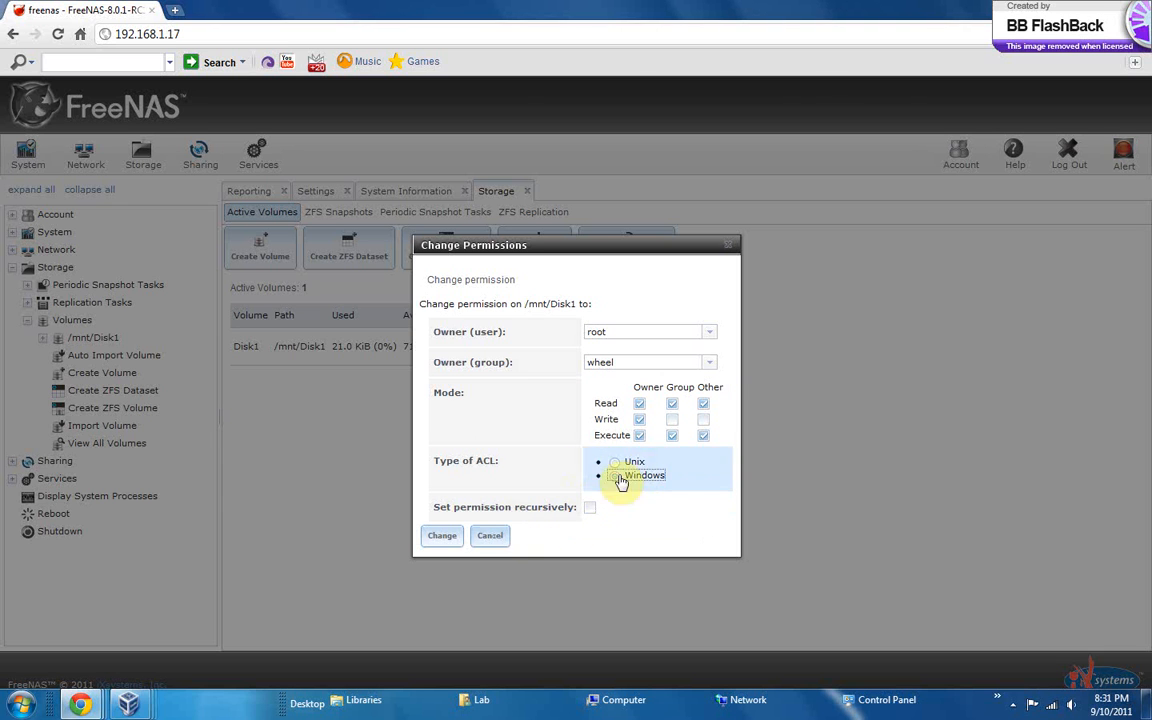
left_click(672, 420)
left_click(703, 419)
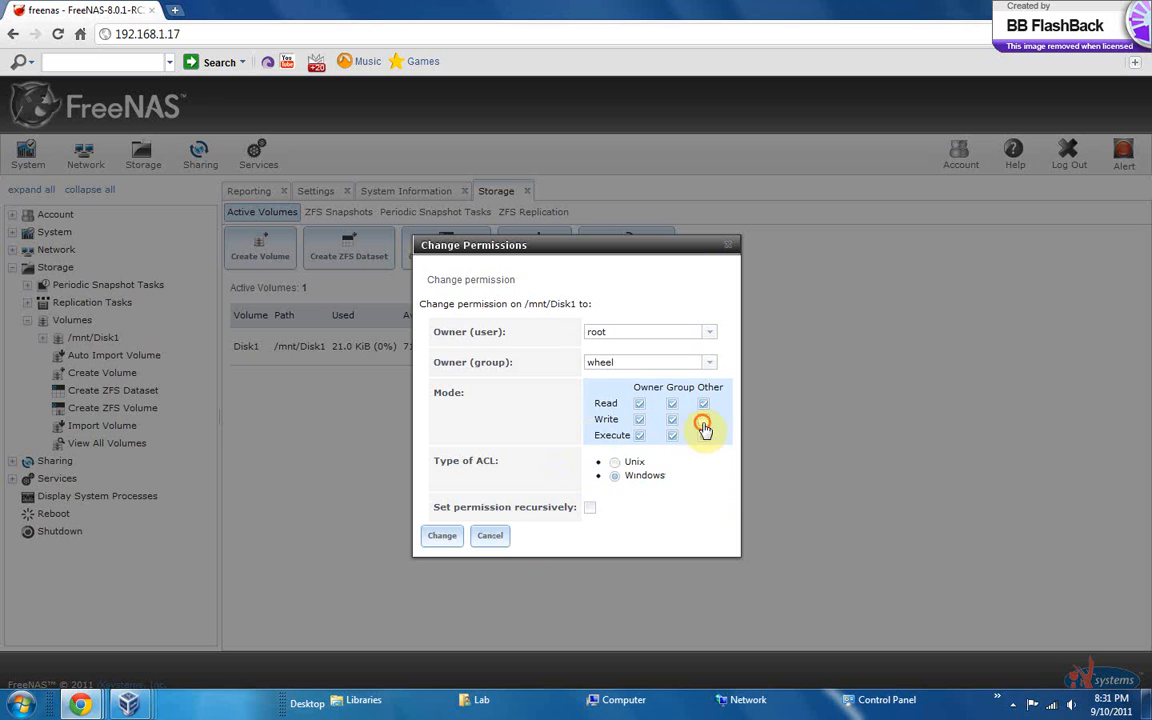
left_click(446, 538)
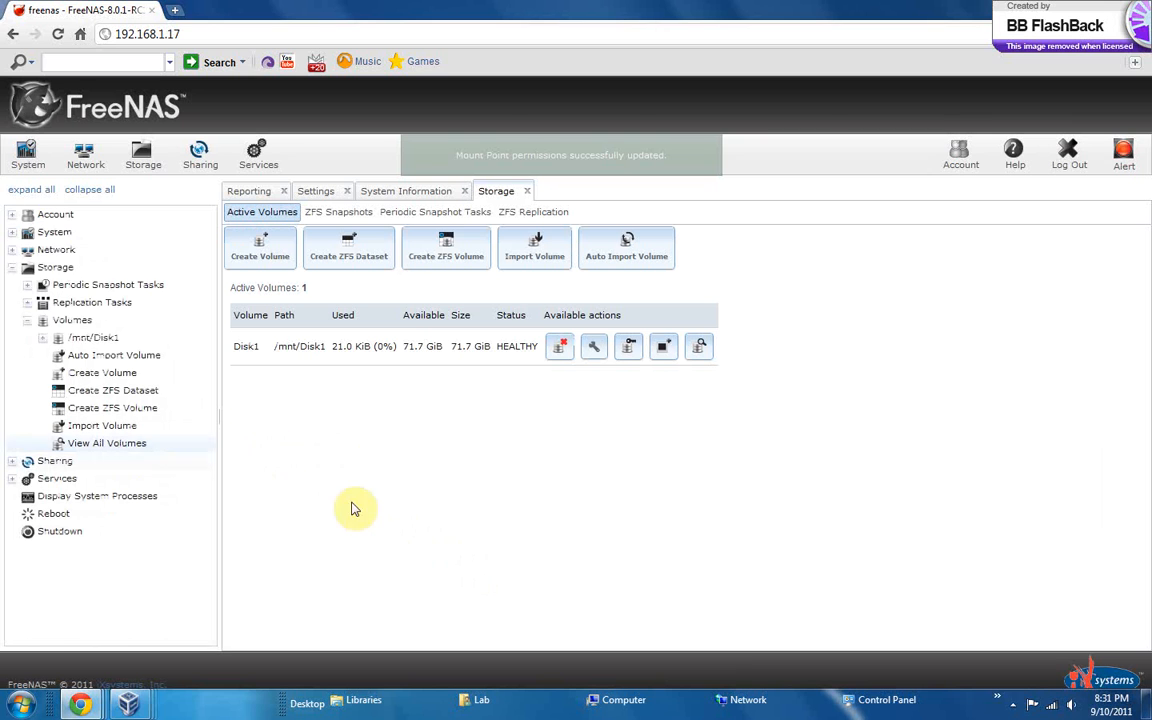
Examine the network settings, from VLANs, static routes, link aggregation and interfaces to the global configuration and network summary
left_click(14, 267)
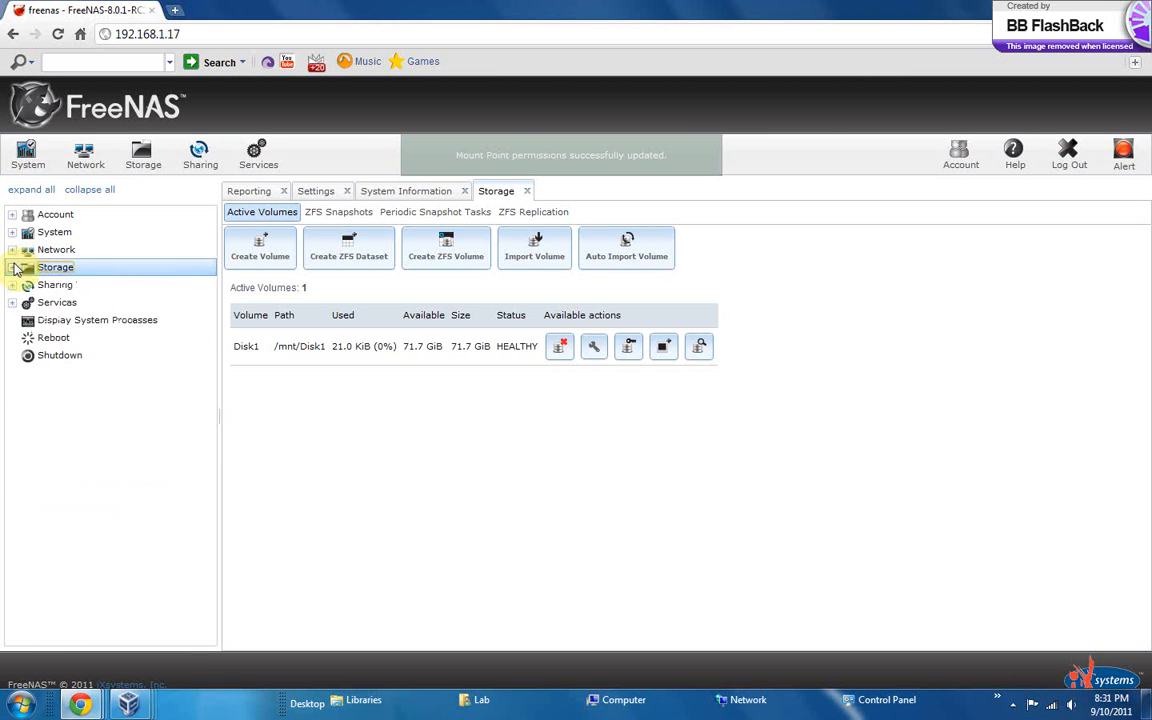
left_click(46, 250)
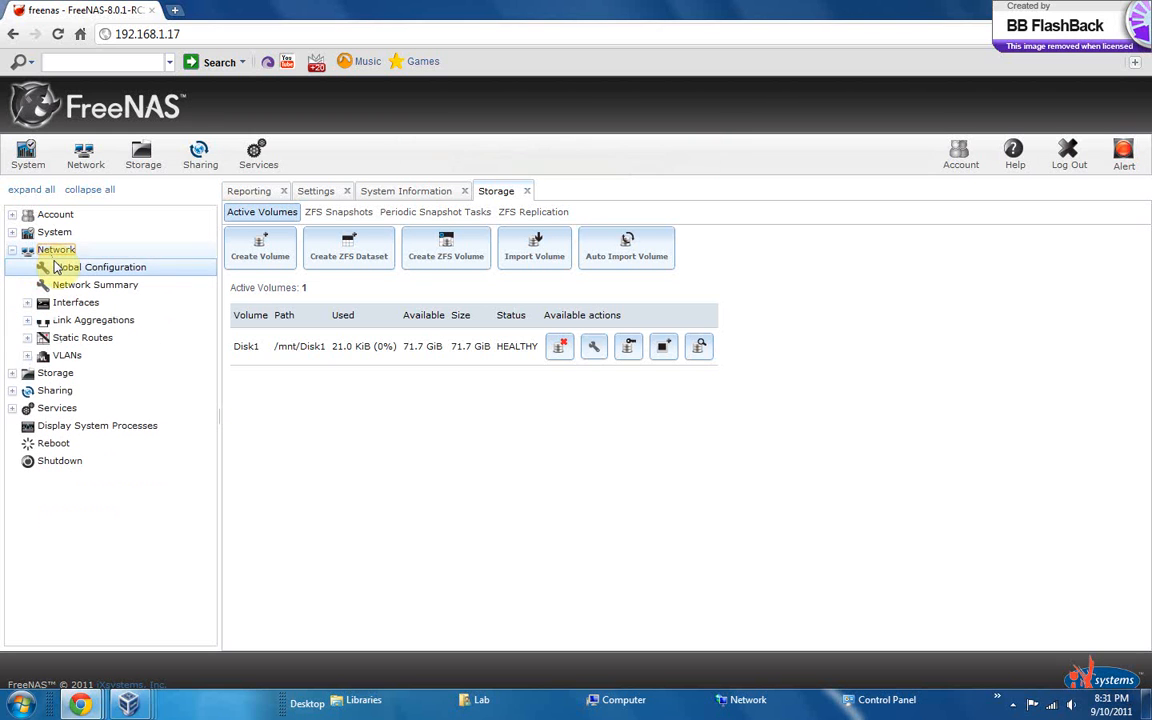
left_click(88, 158)
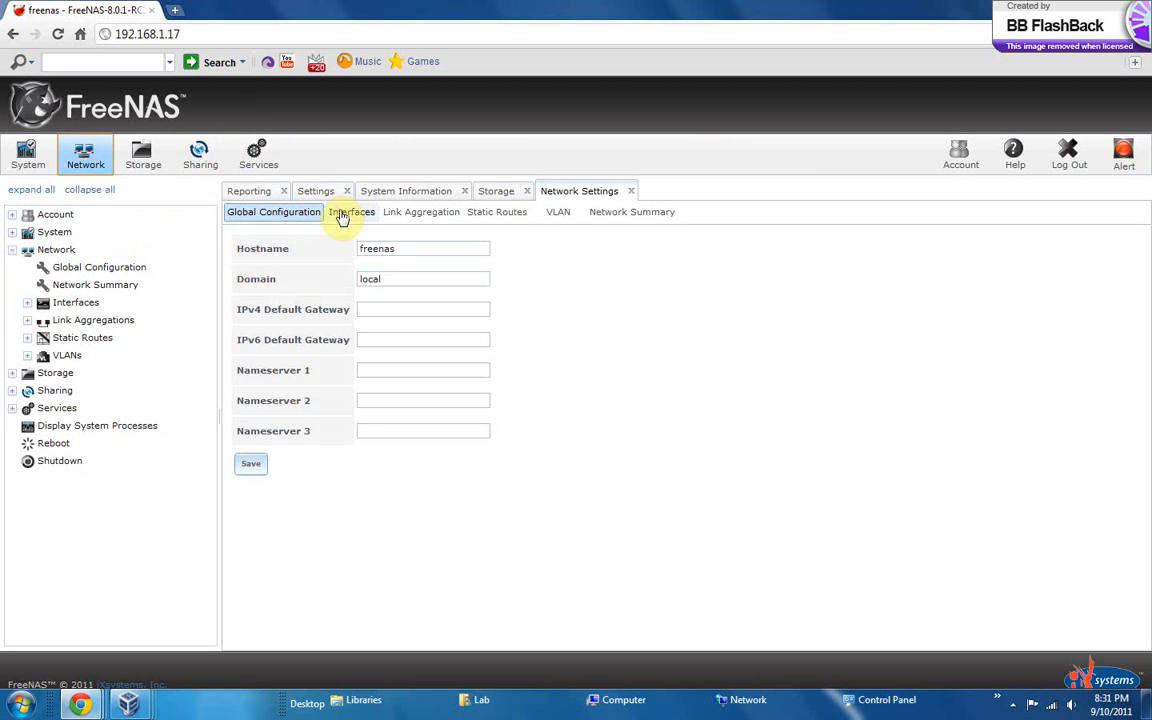
left_click(566, 220)
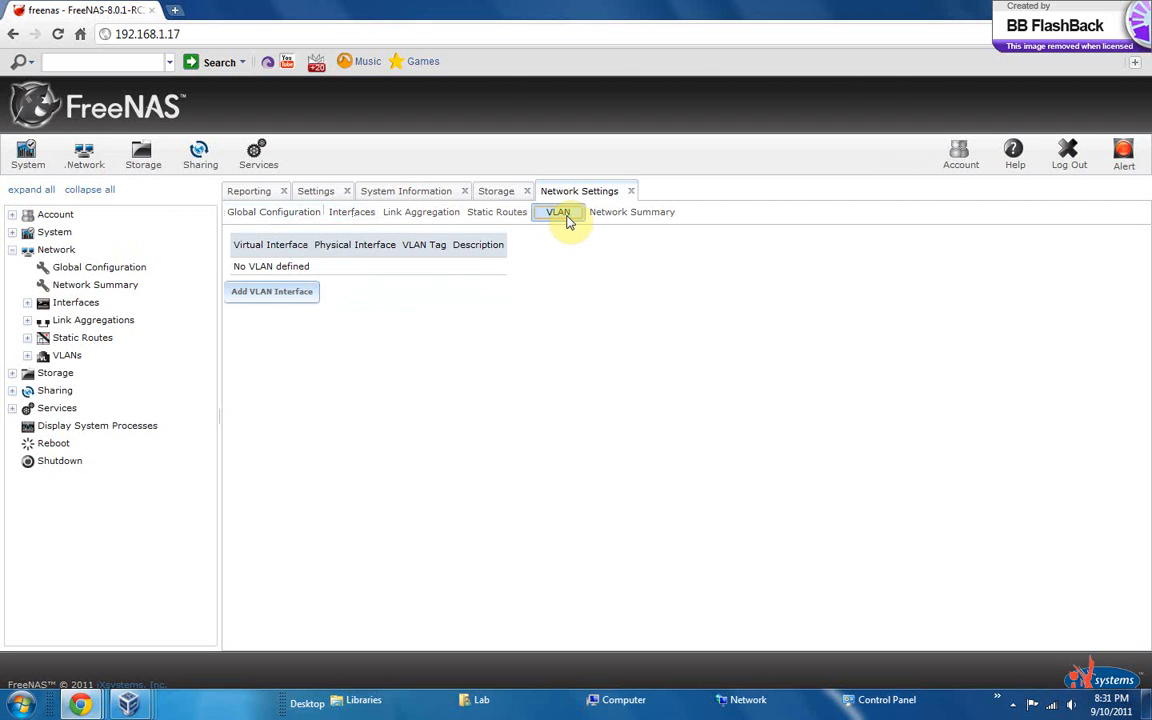
left_click(508, 213)
left_click(420, 213)
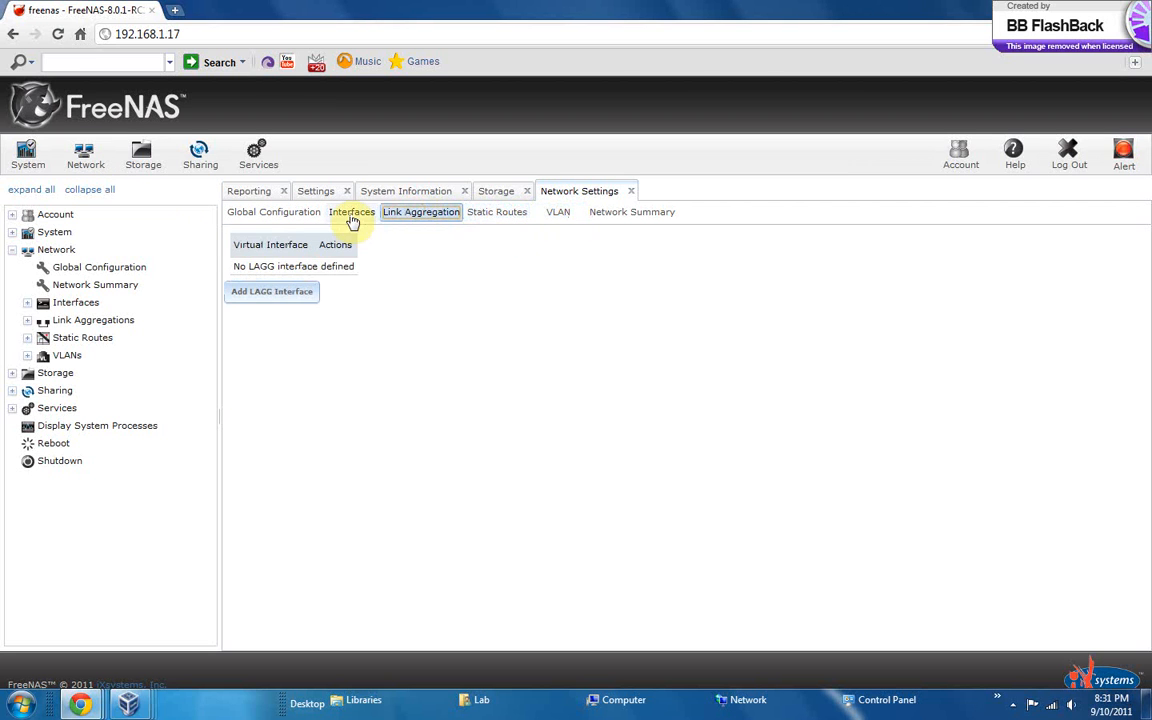
left_click(352, 216)
left_click(233, 218)
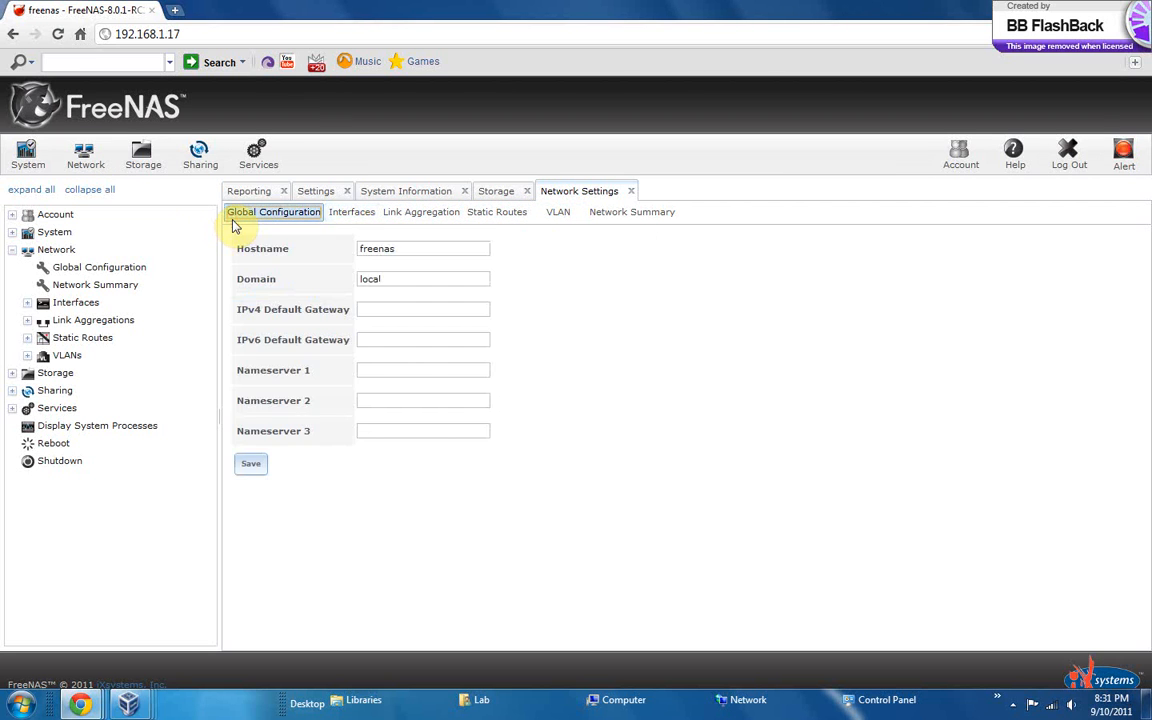
left_click(615, 217)
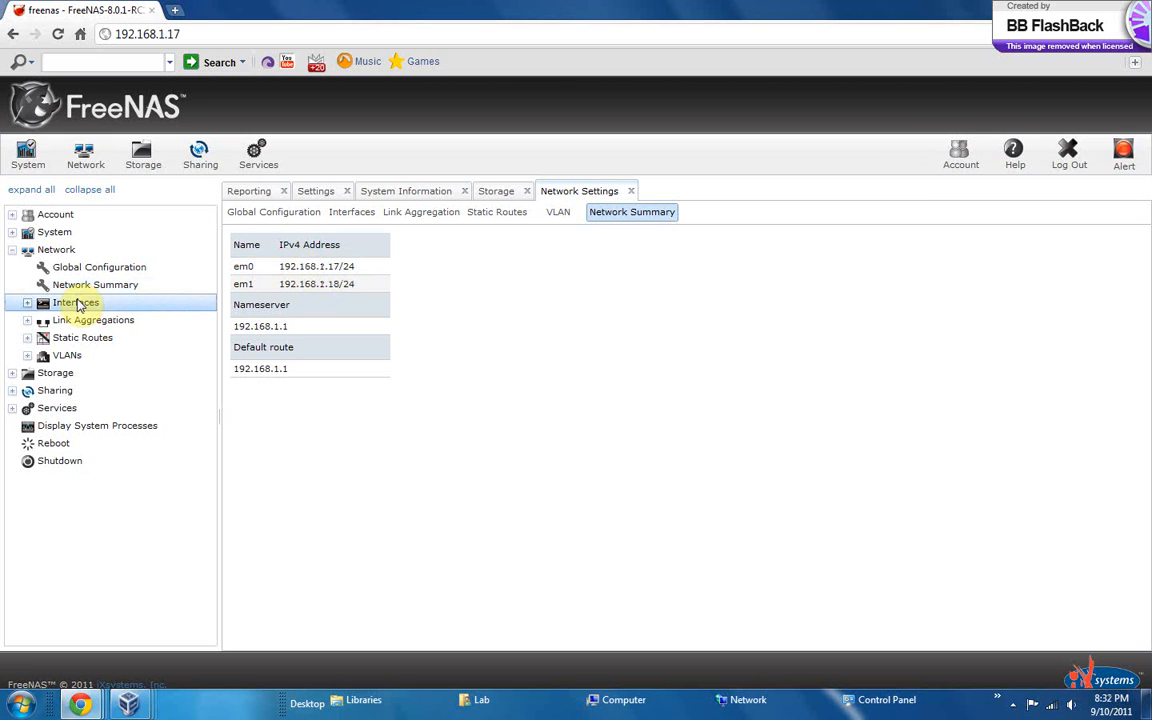
Create a link aggregation with the Failover protocol and em0 and em1 as its physical NICs
left_click(78, 304)
left_click(78, 303)
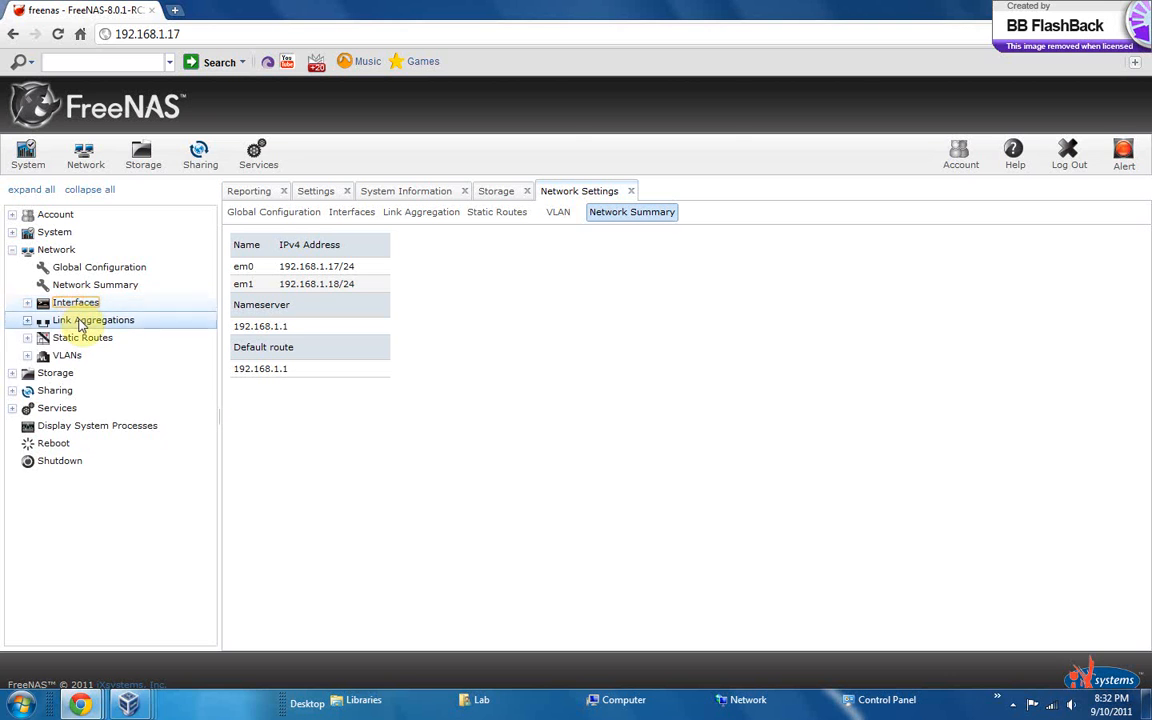
left_click(80, 322)
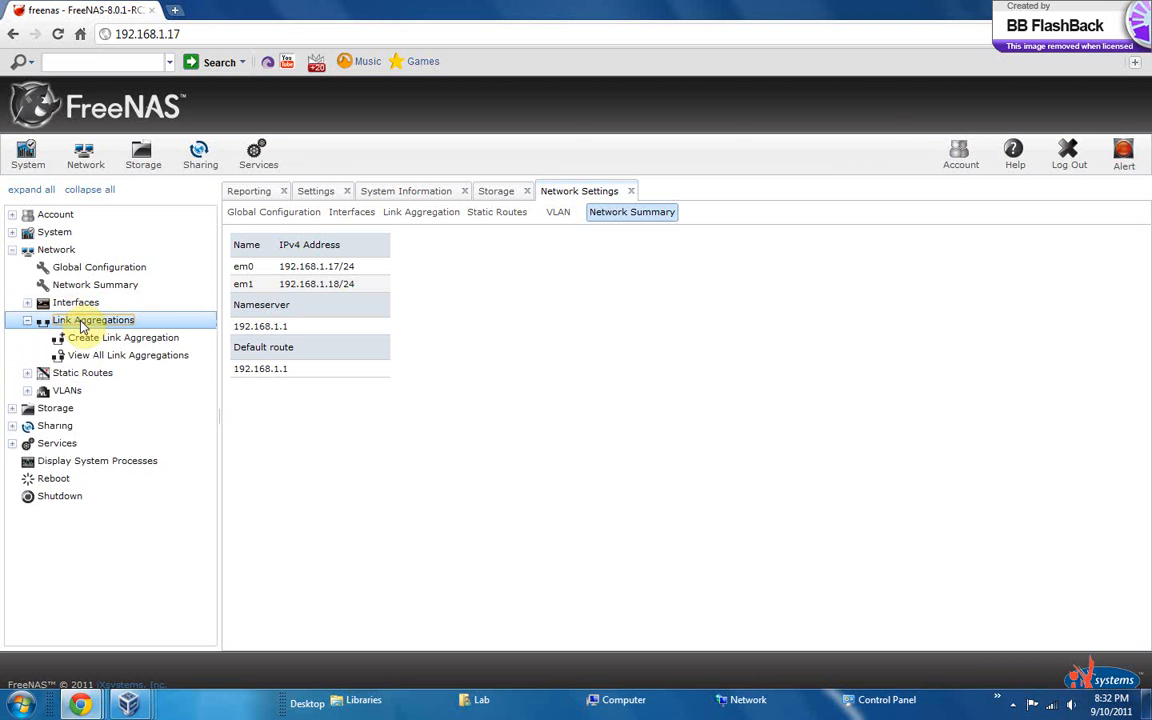
left_click(95, 339)
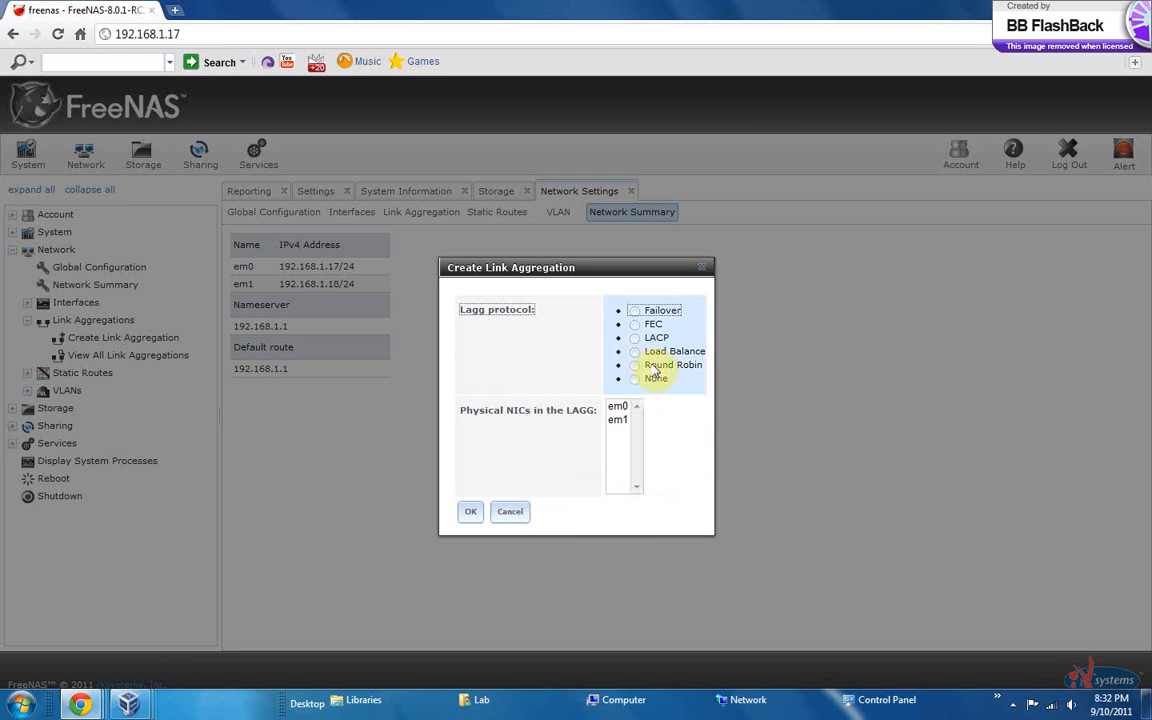
left_click(636, 312)
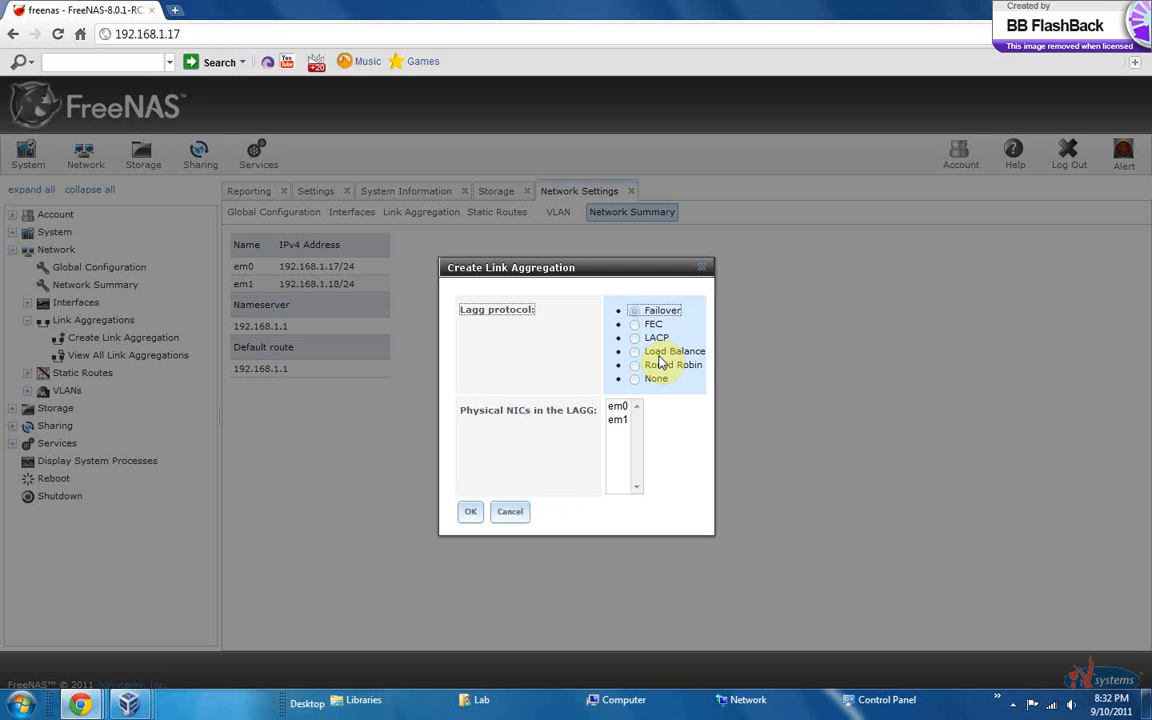
left_click(618, 407)
left_click_drag(618, 407, 621, 424)
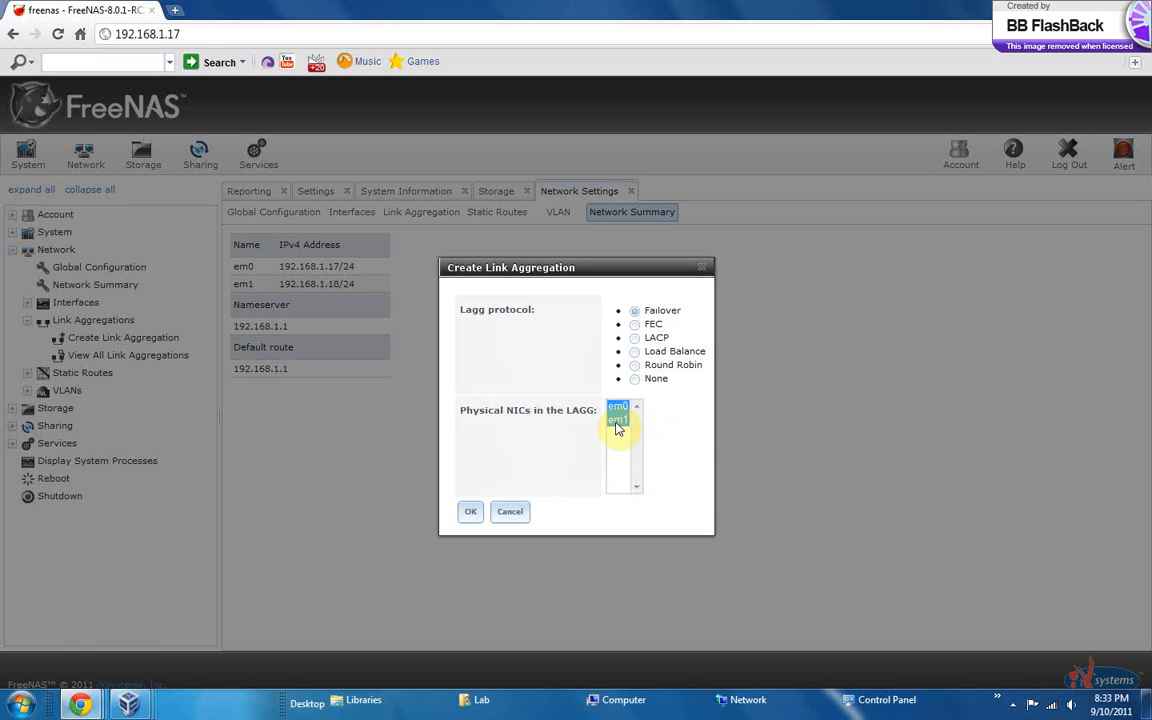
left_click(470, 511)
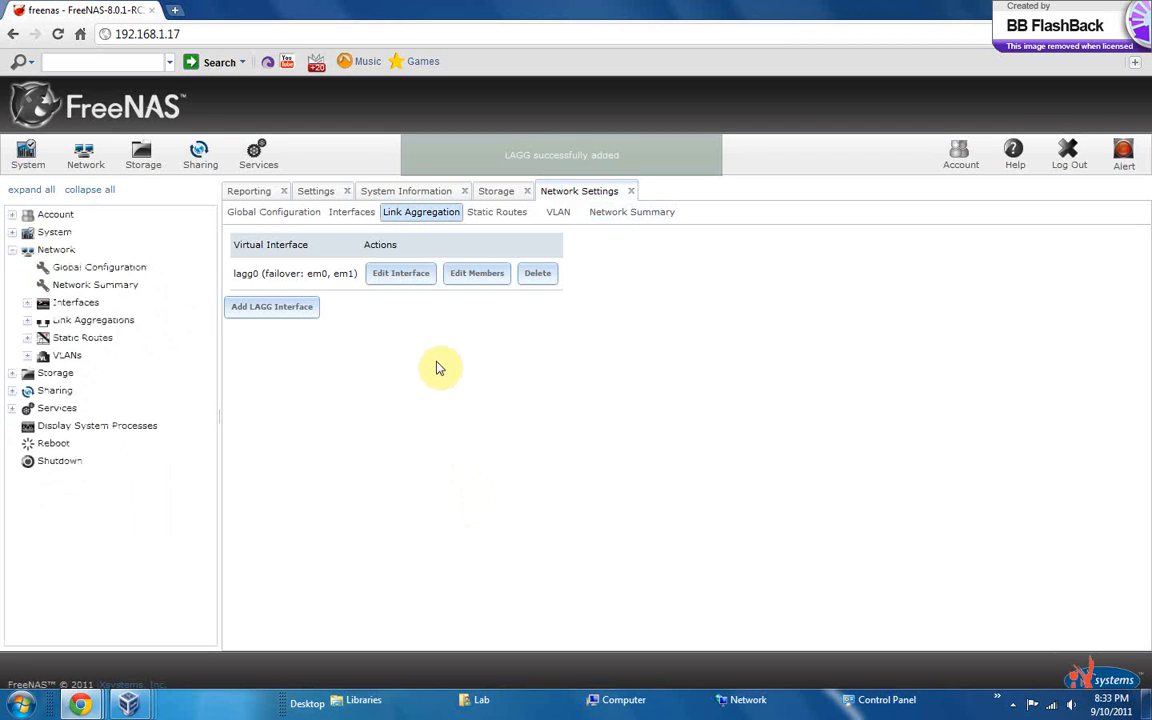
Set the interface name of the lagg0 aggregation to HA
left_click(399, 282)
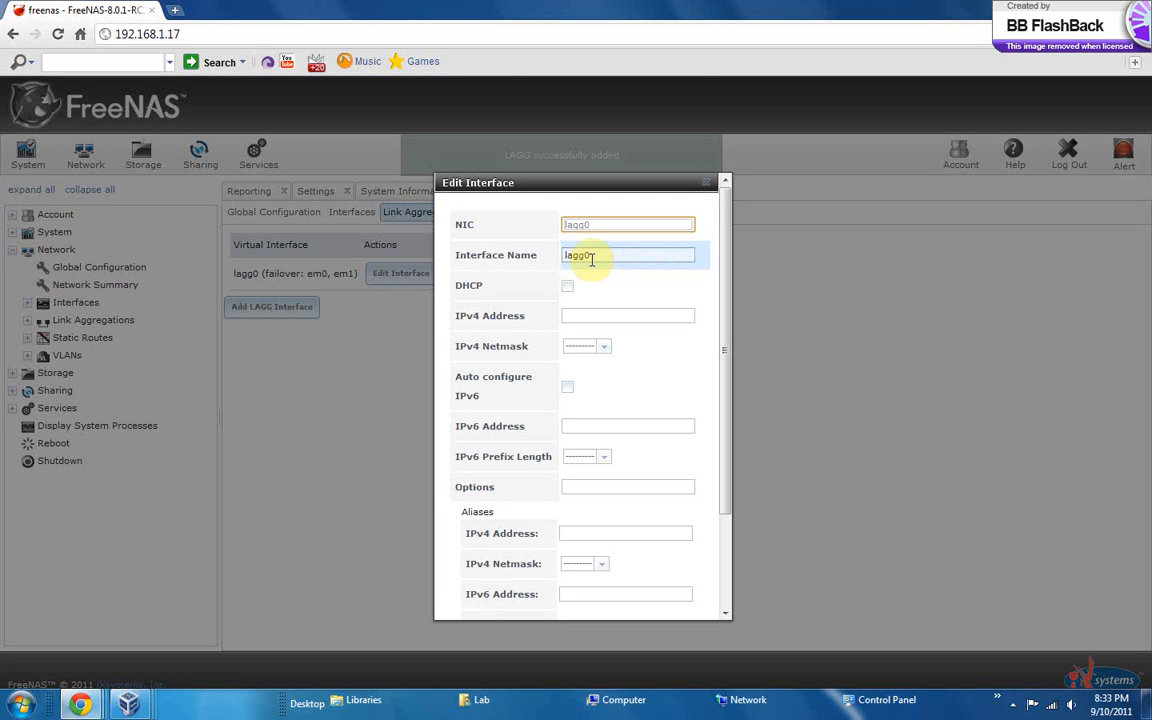
left_click_drag(591, 258, 557, 262)
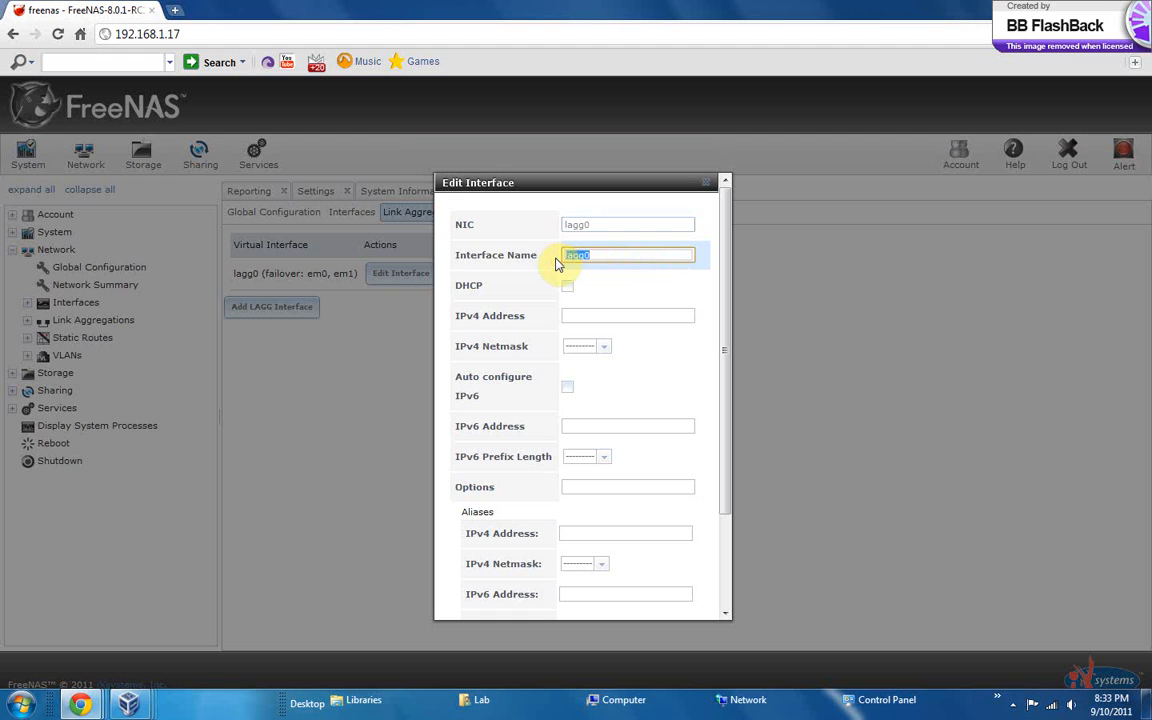
type("HA")
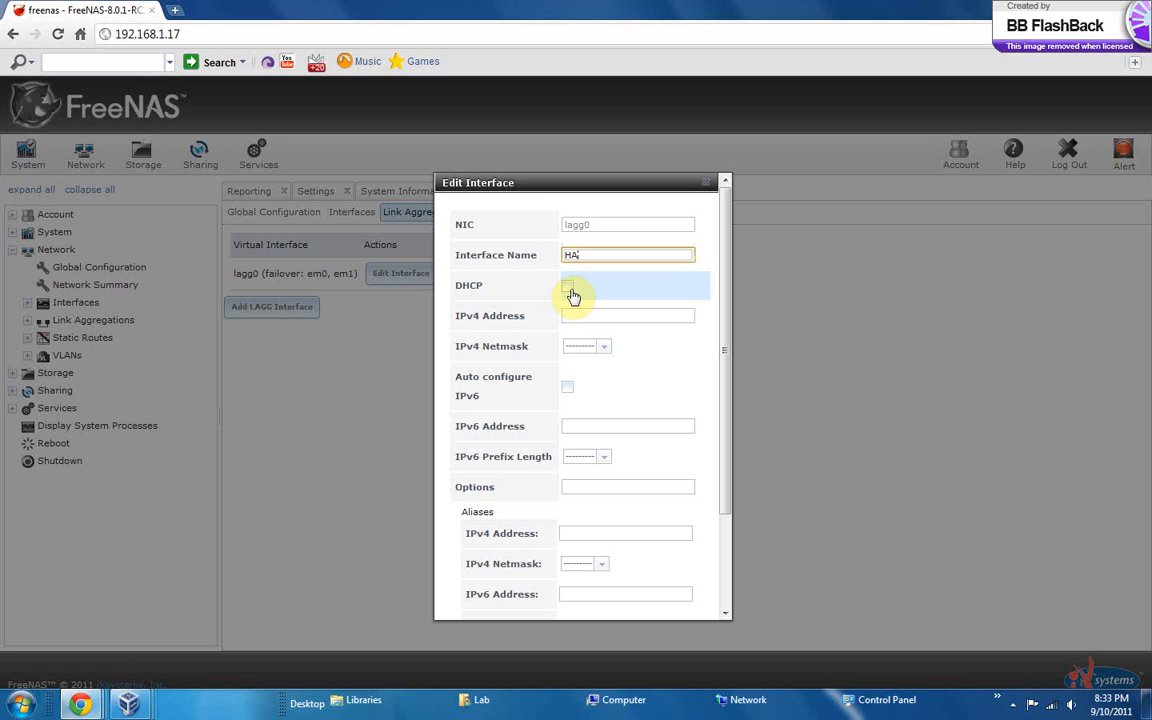
Enable DHCP for the lagg0 interface and submit its settings
left_click(571, 290)
left_click(571, 290)
left_click(567, 319)
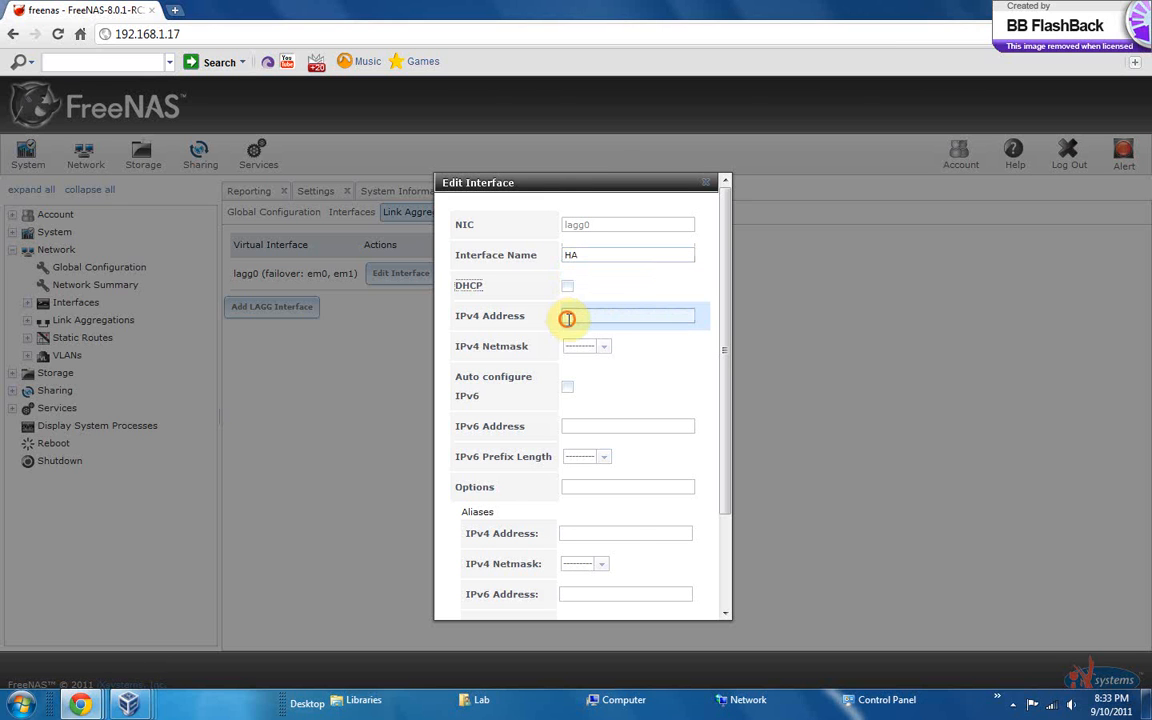
left_click(585, 347)
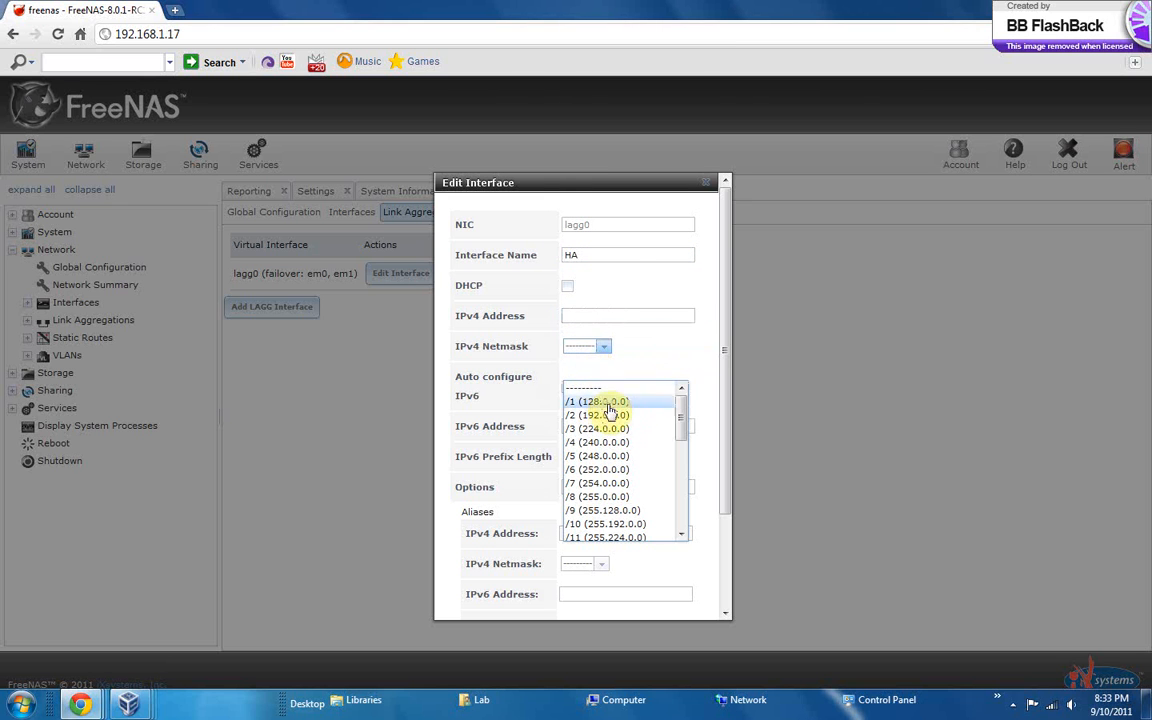
left_click(553, 303)
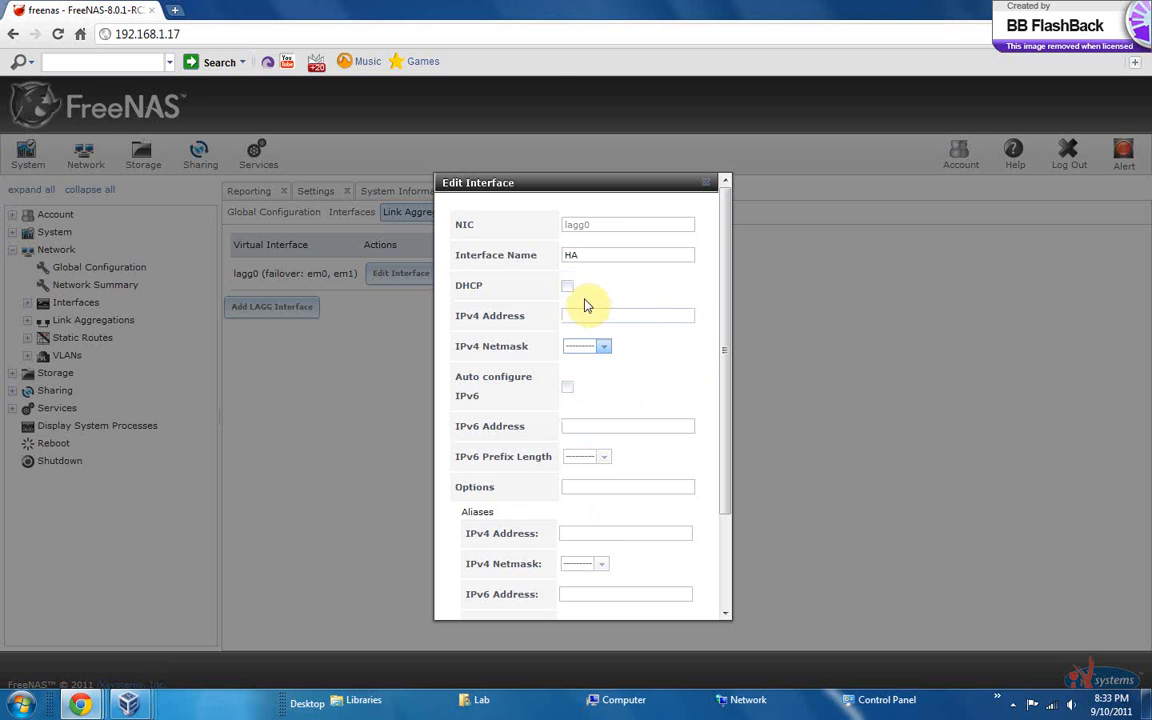
left_click(567, 287)
left_click_drag(725, 330, 735, 393)
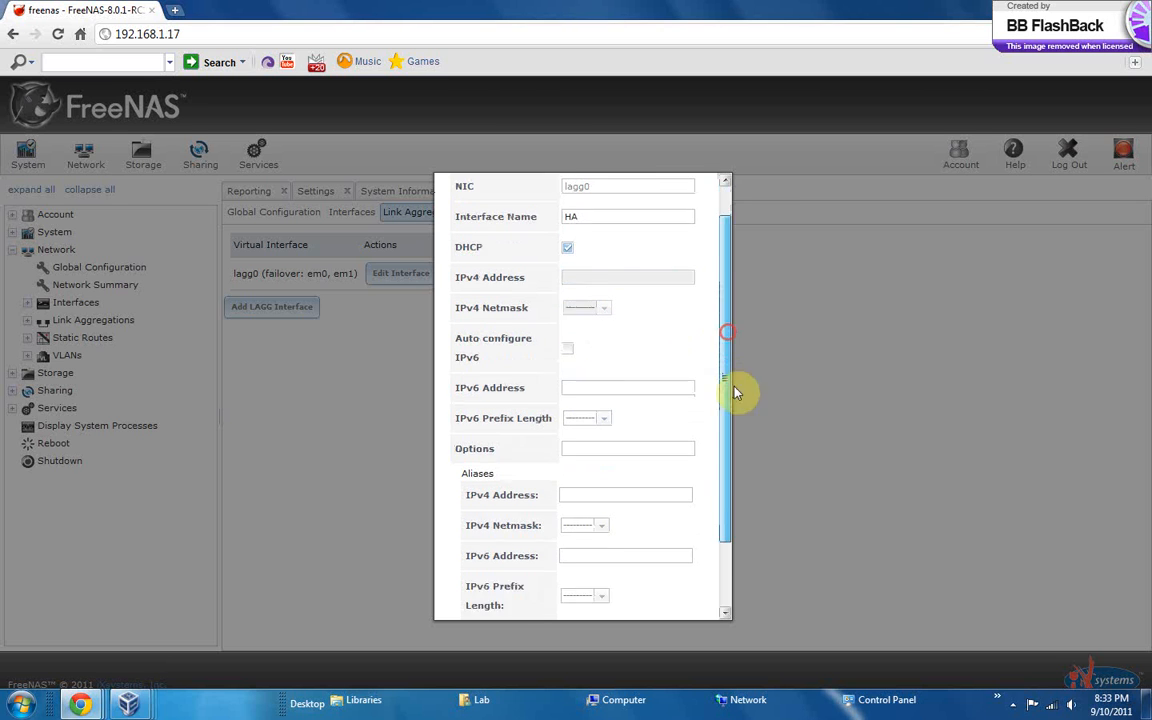
scroll(715, 537, "down", 2)
left_click(463, 597)
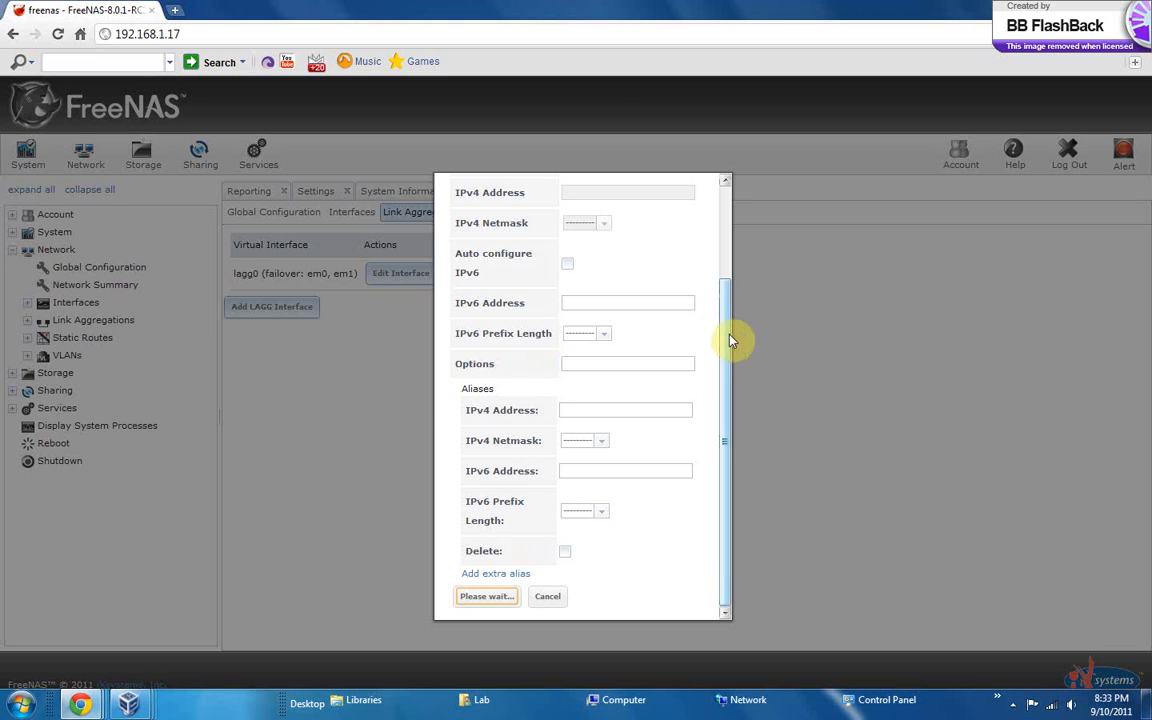
Review the lagg0 interface settings, from the NIC, DHCP and IPv4 netmask to the IPv6 auto-configuration and alias fields
left_click_drag(730, 339, 745, 215)
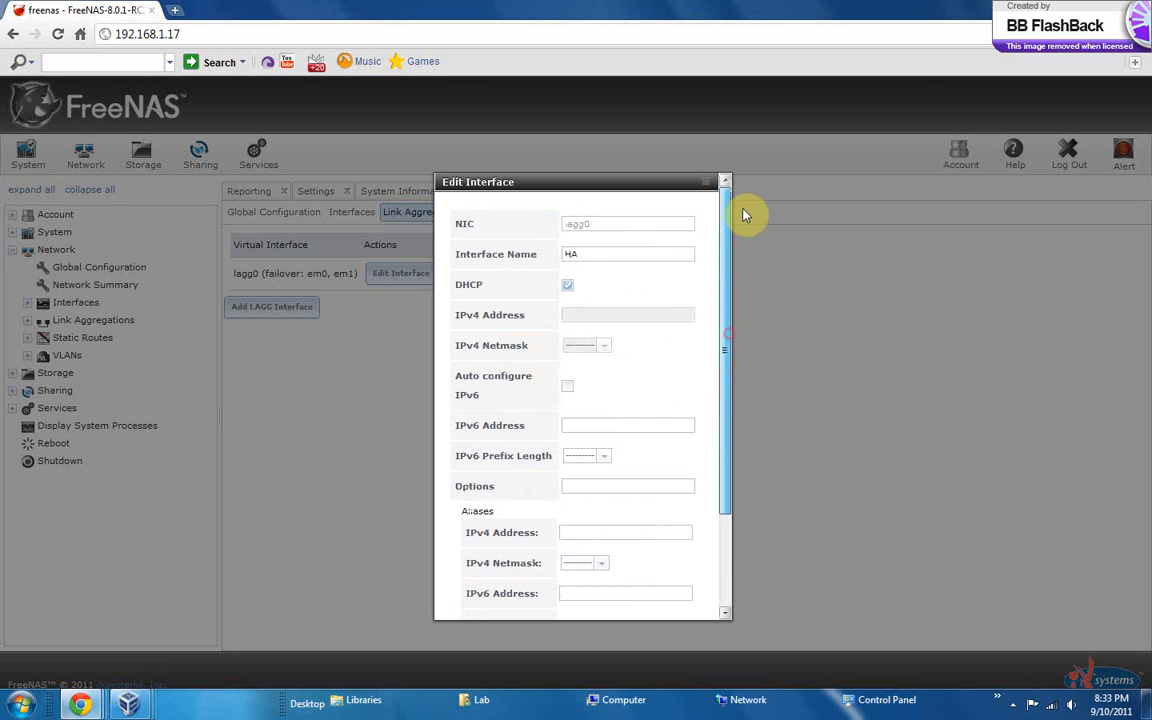
left_click(567, 286)
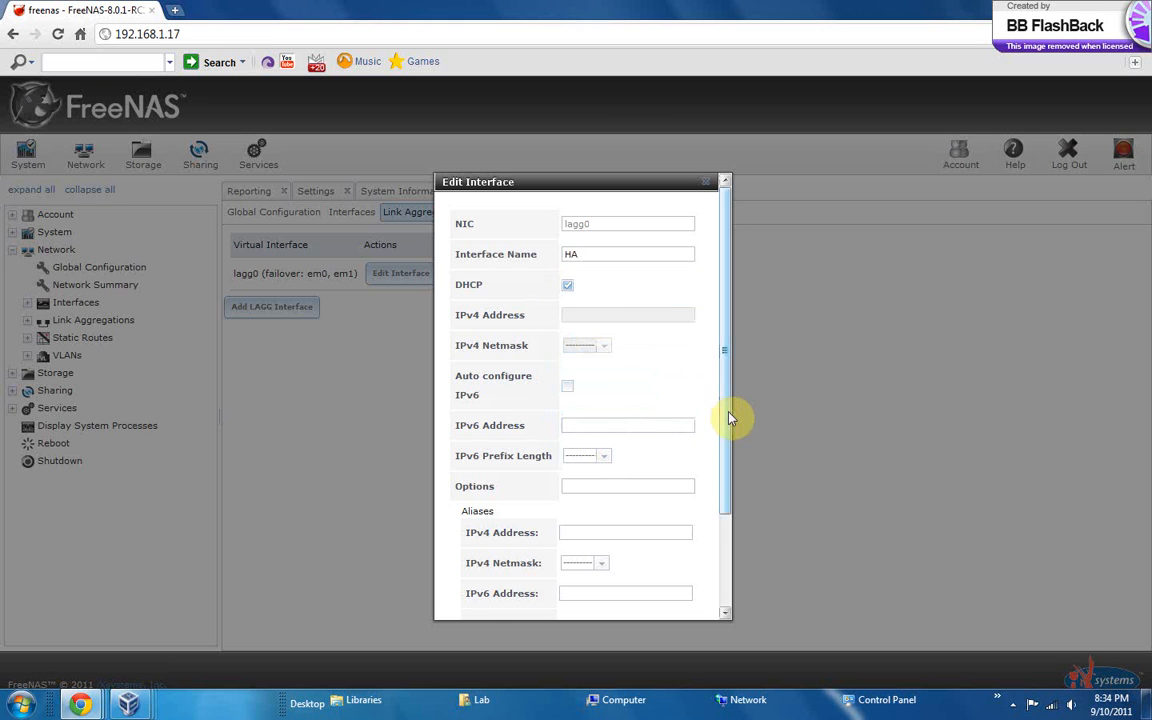
left_click_drag(726, 415, 737, 545)
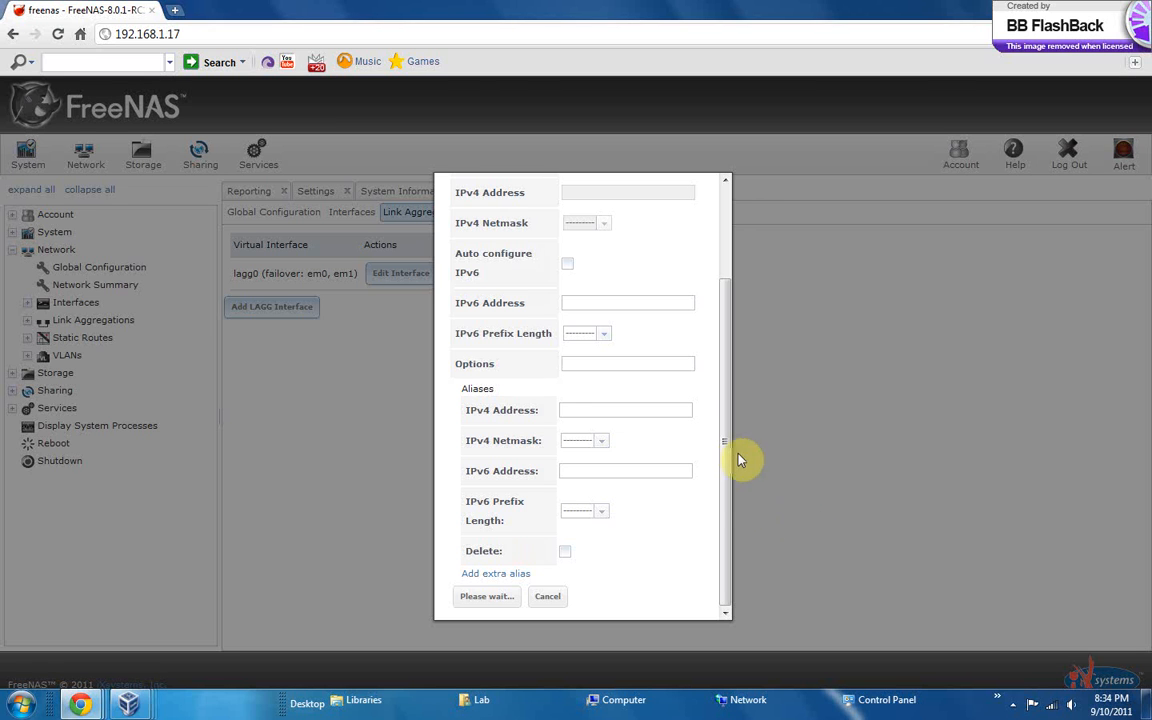
scroll(722, 381, "up", 3)
left_click(591, 346)
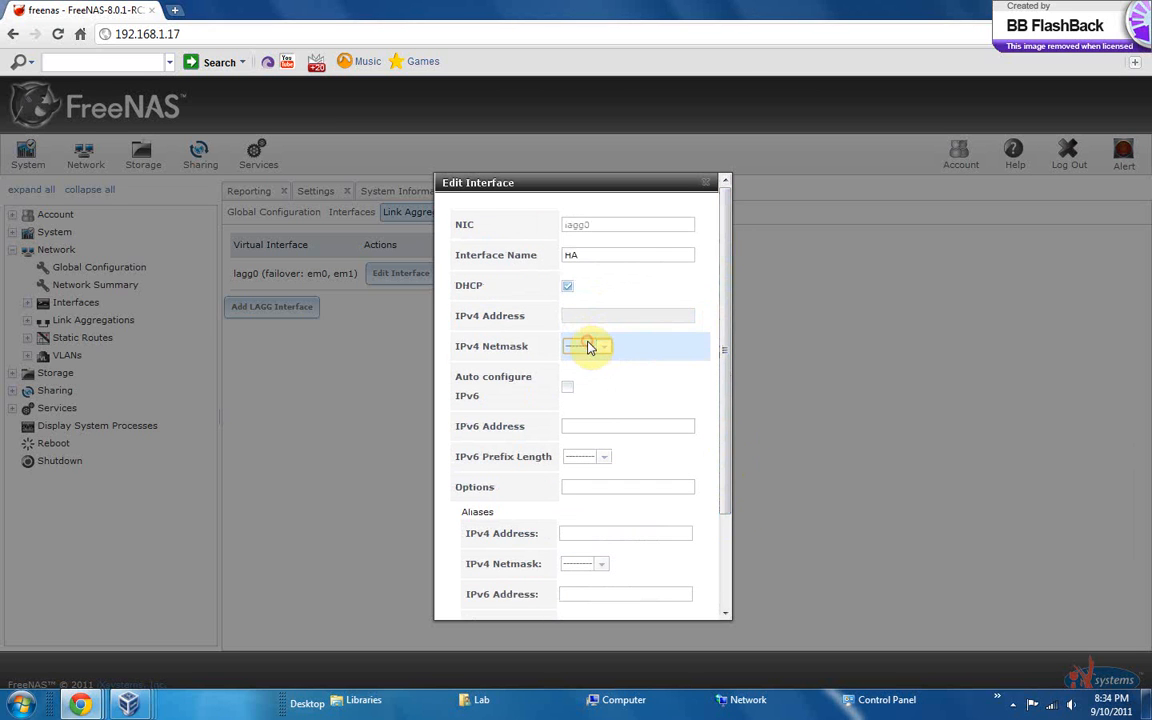
double_click(605, 347)
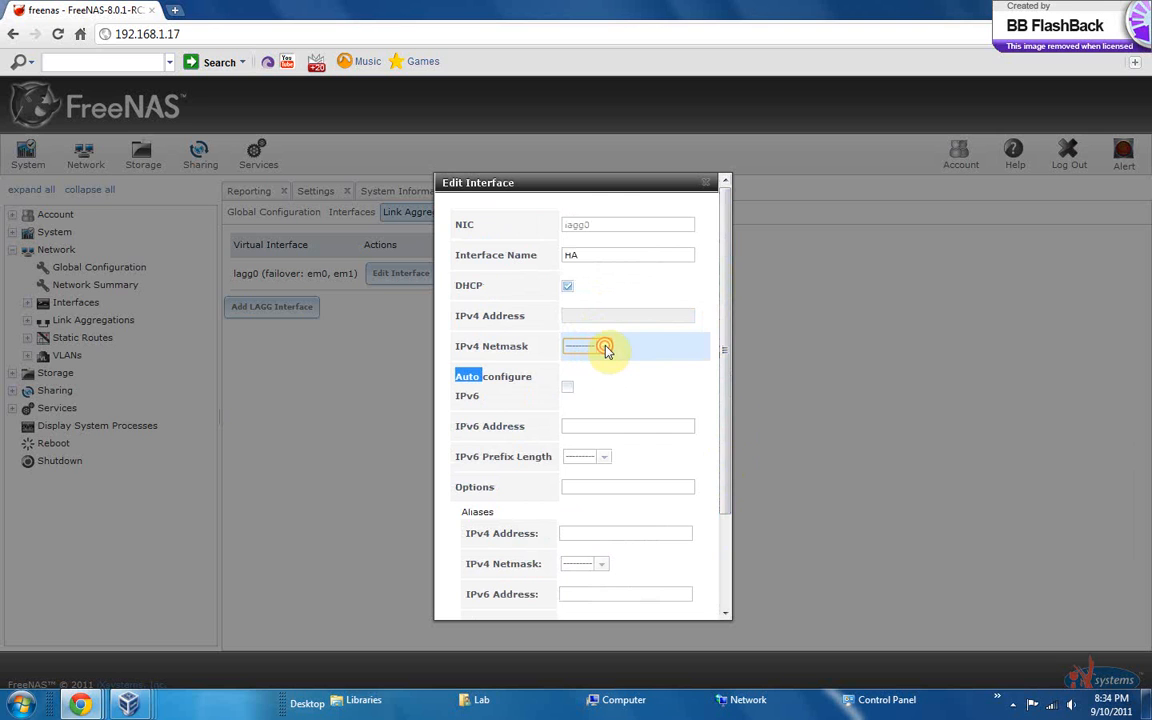
left_click(568, 388)
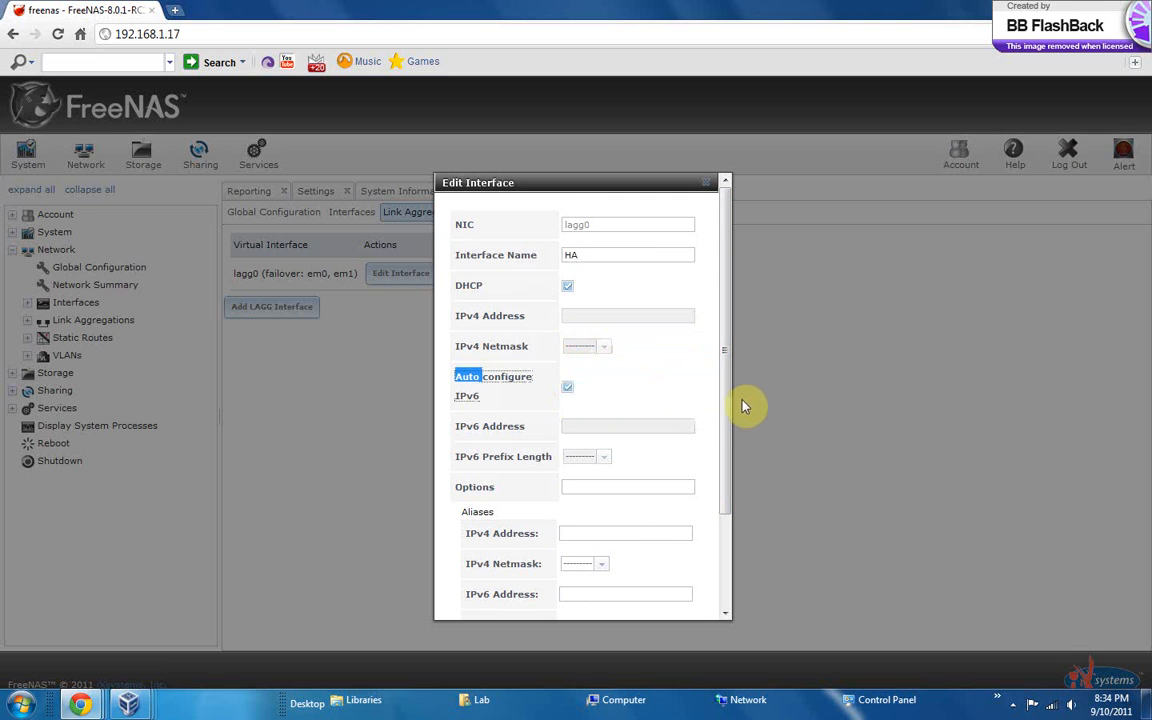
left_click(568, 388)
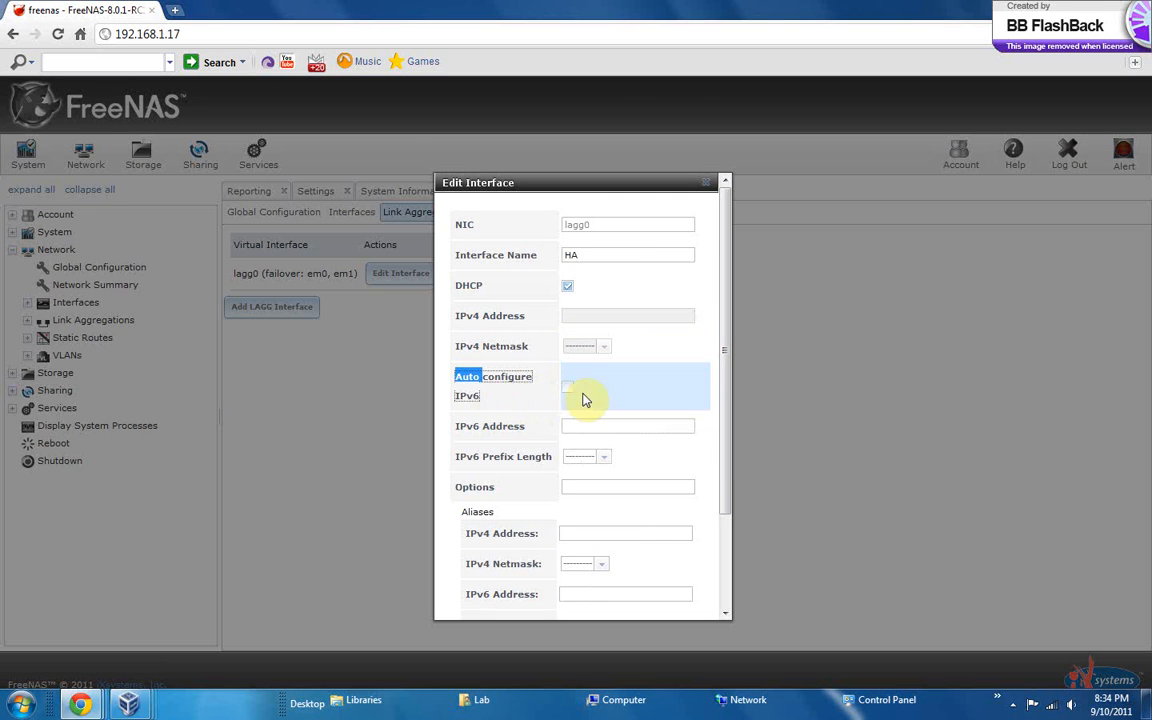
left_click_drag(722, 319, 740, 425)
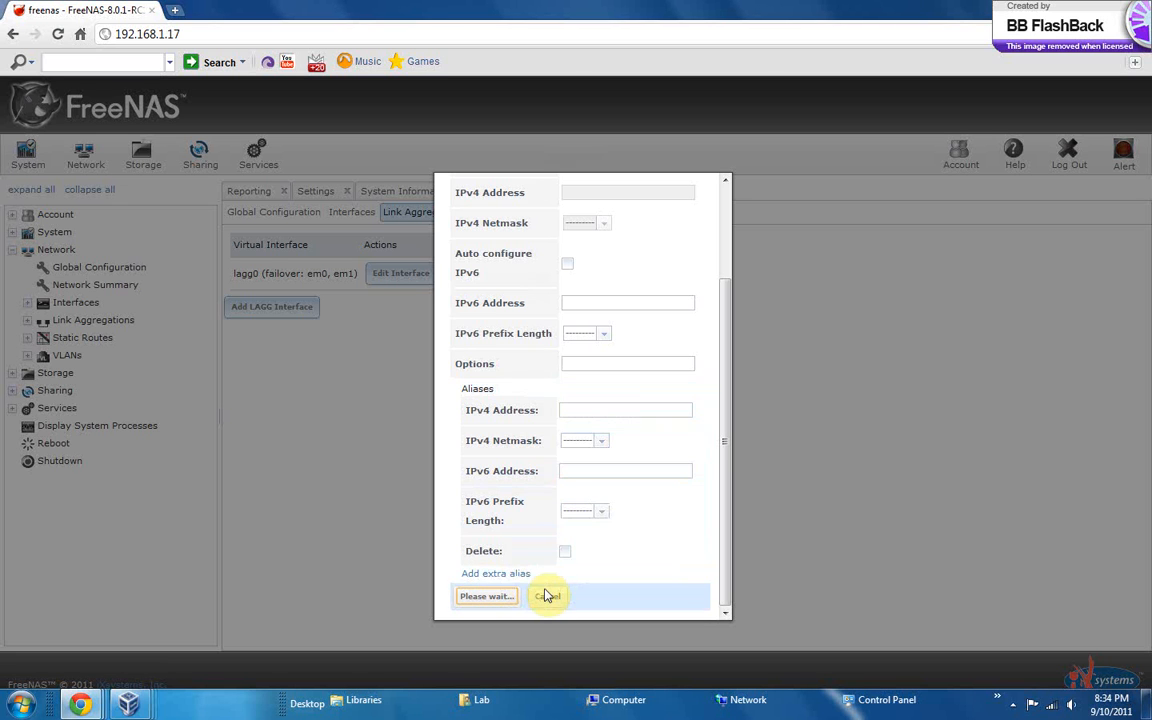
left_click_drag(725, 420, 740, 298)
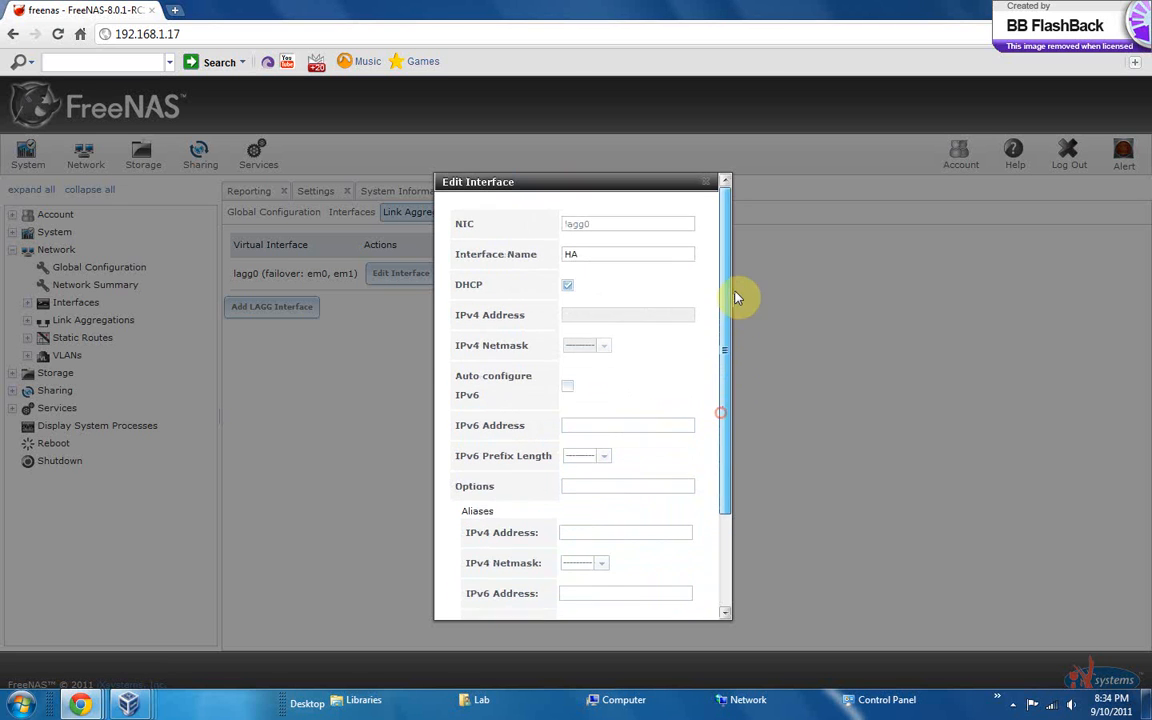
left_click(628, 229)
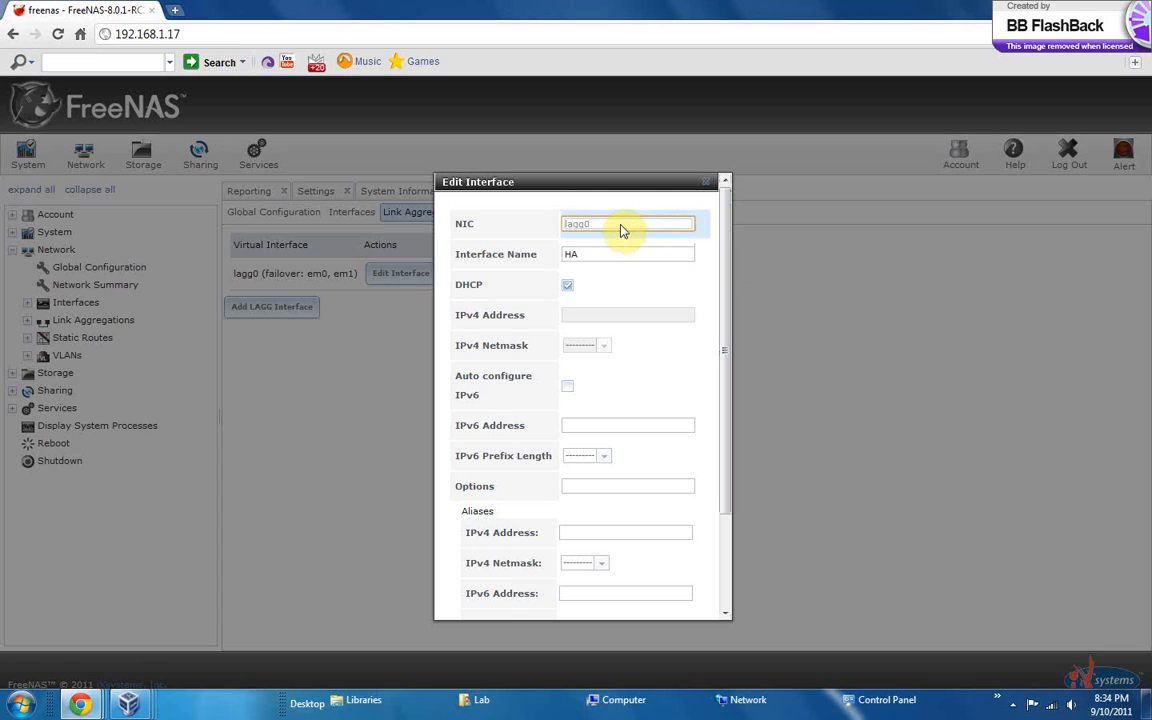
double_click(620, 230)
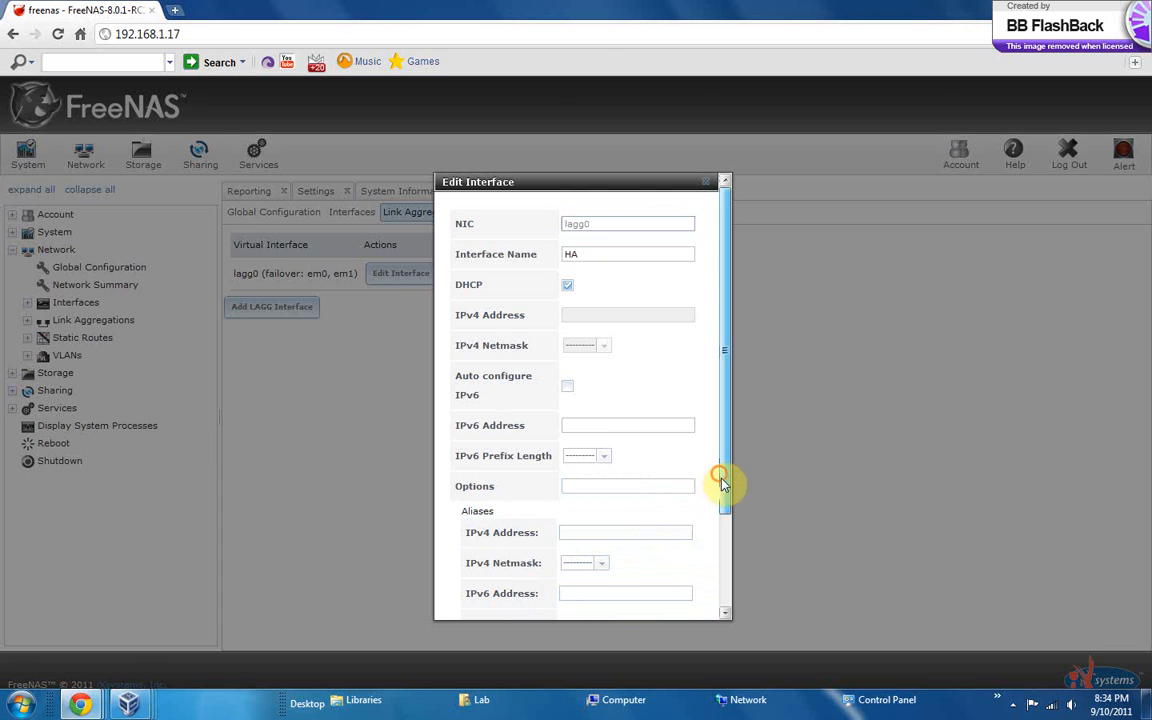
Try to submit the lagg0 settings again and add an extra alias entry to the form
left_click_drag(728, 481, 743, 607)
left_click(487, 596)
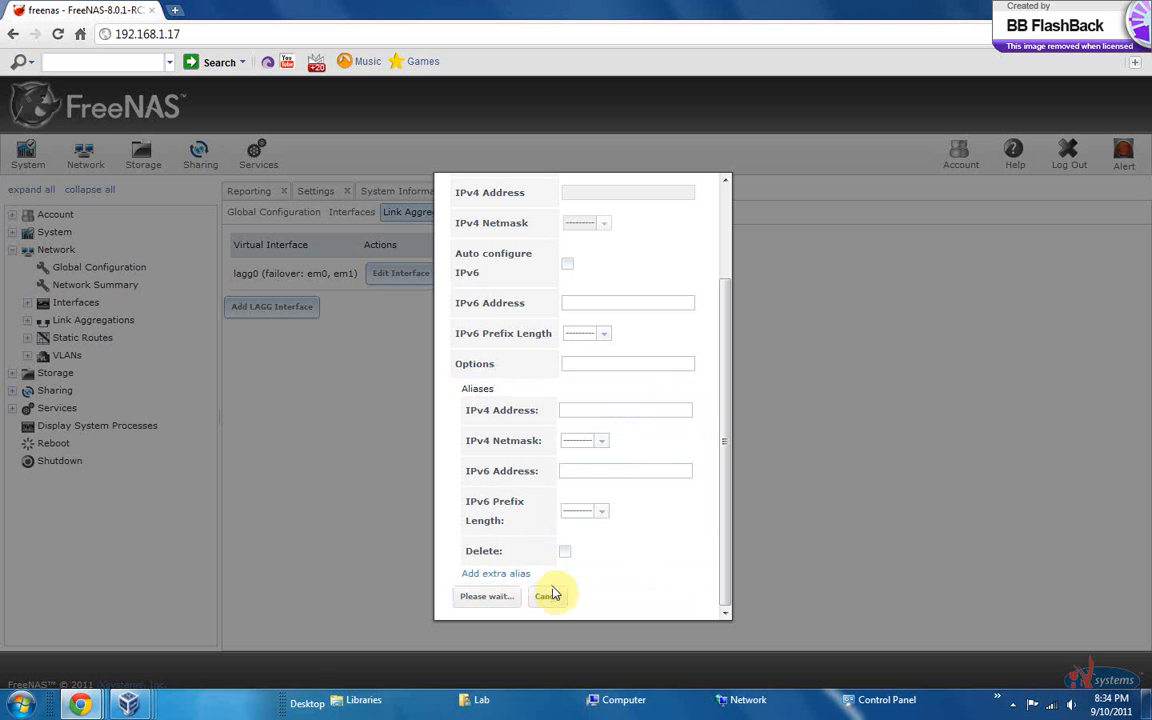
left_click(509, 575)
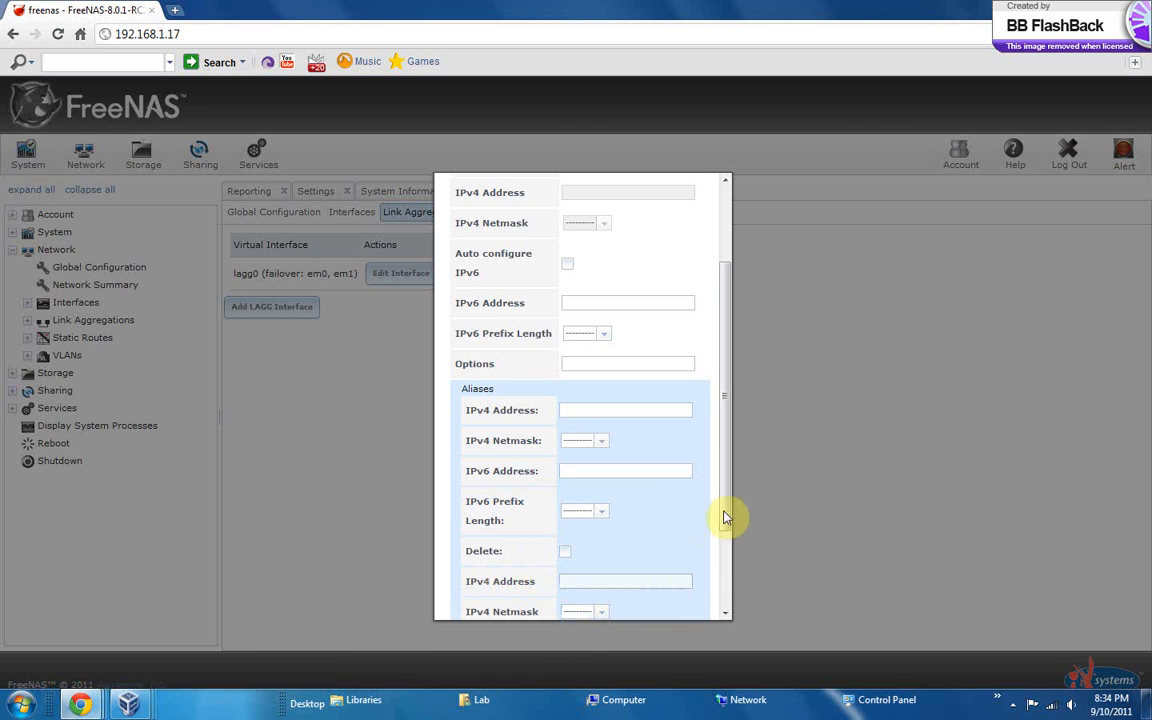
left_click_drag(733, 506, 745, 603)
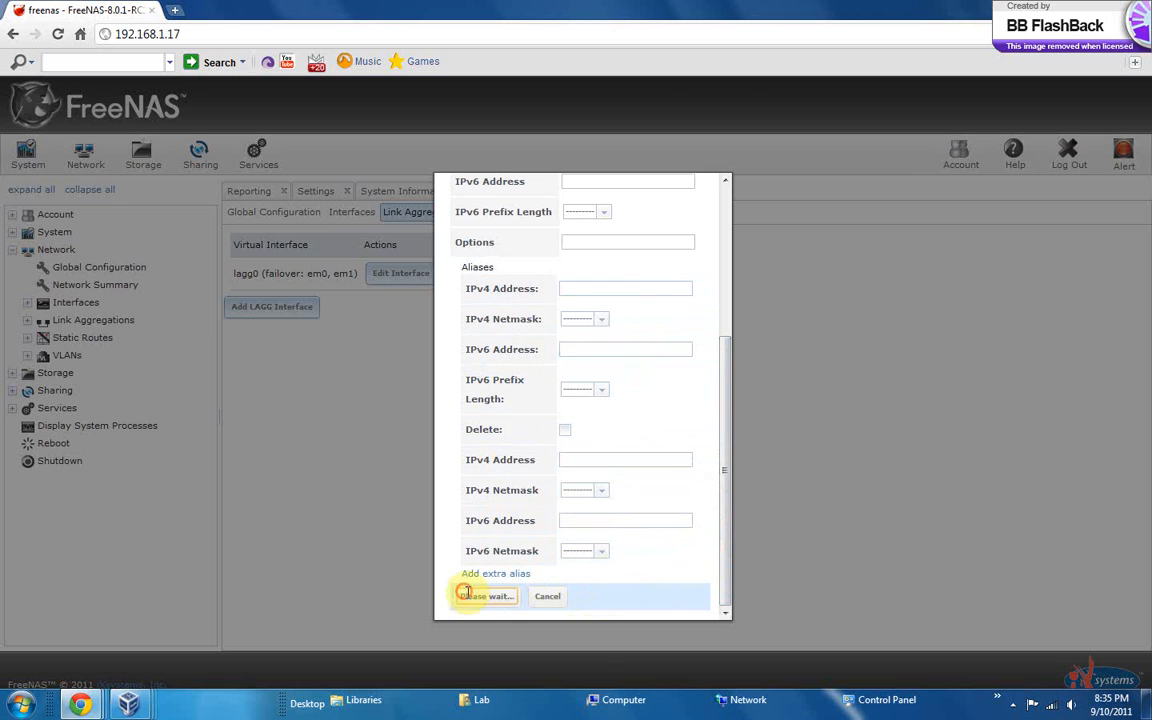
Try to cancel the pending lagg0 interface settings form and submit it once more
left_click(546, 602)
left_click_drag(547, 606, 549, 636)
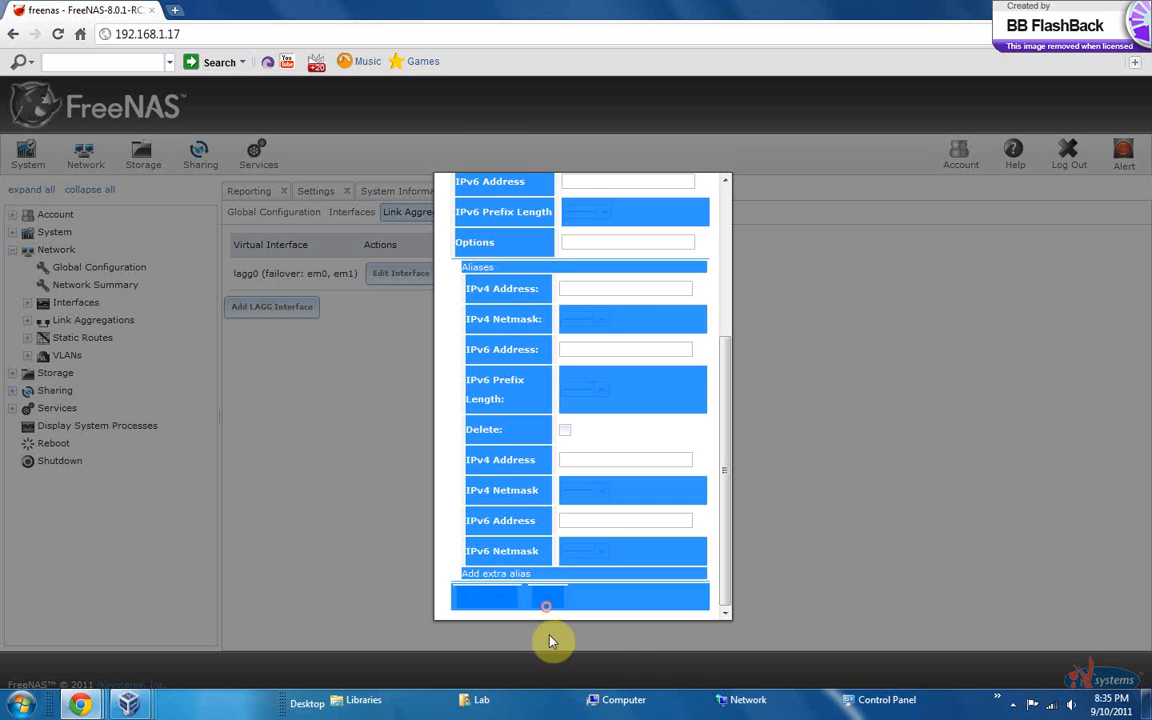
left_click(619, 551)
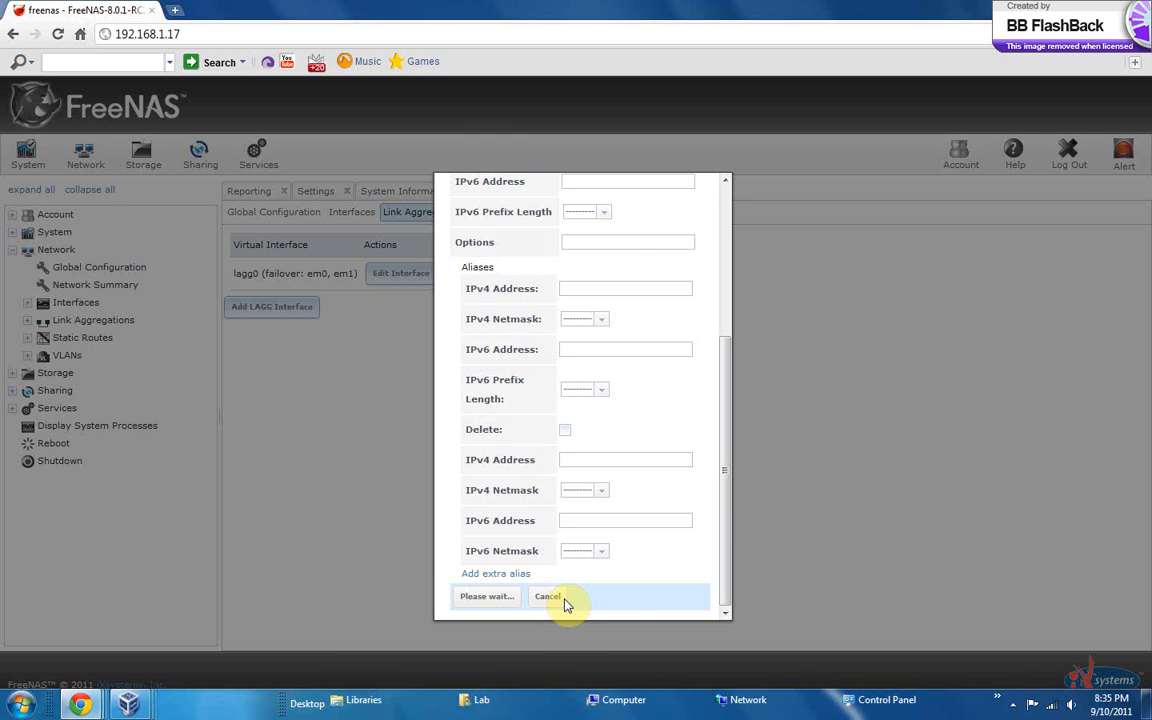
left_click(699, 589)
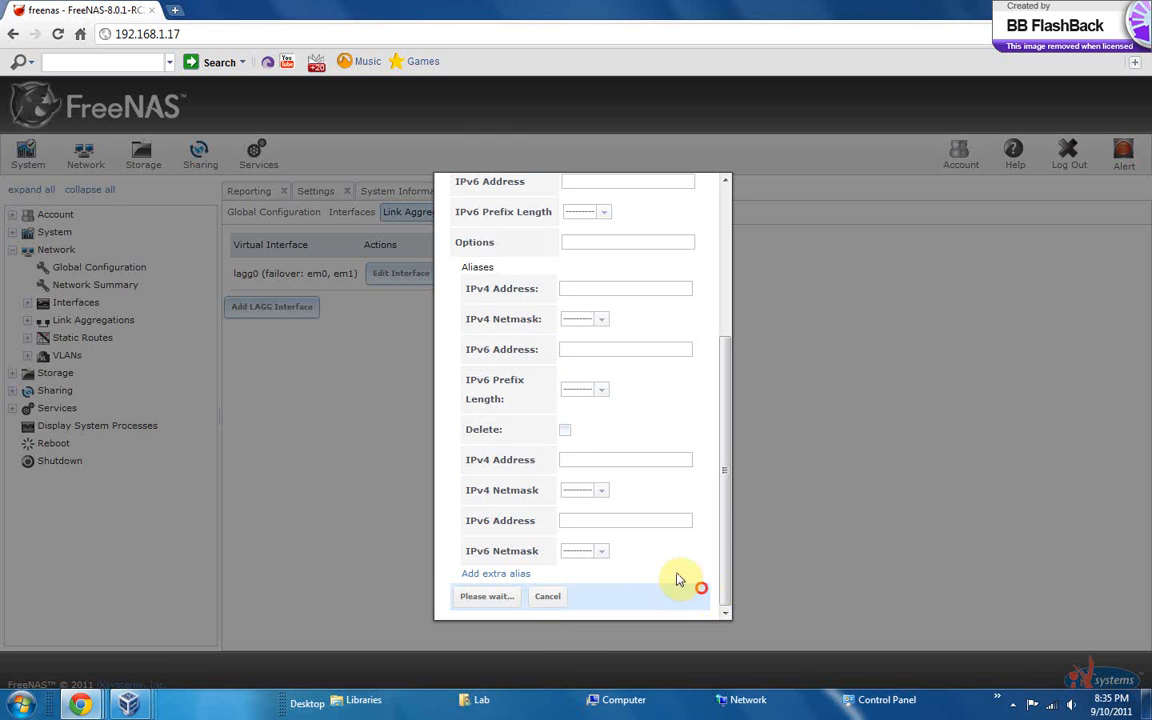
left_click(619, 598)
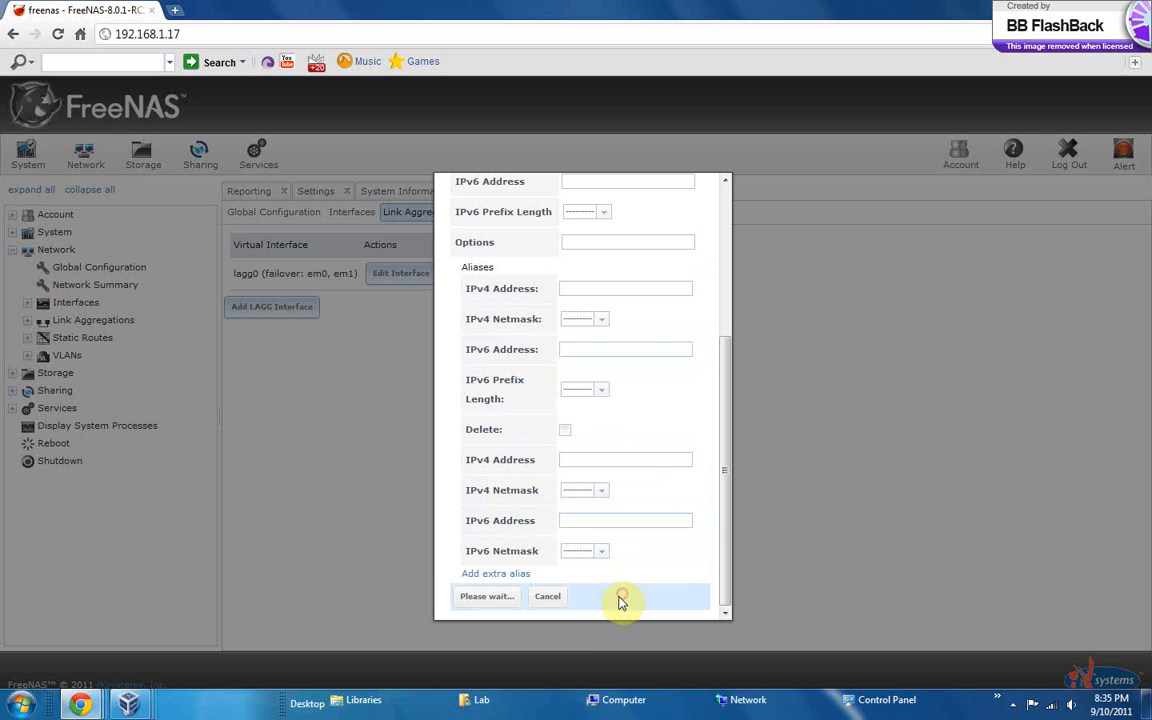
left_click(558, 597)
left_click(549, 598)
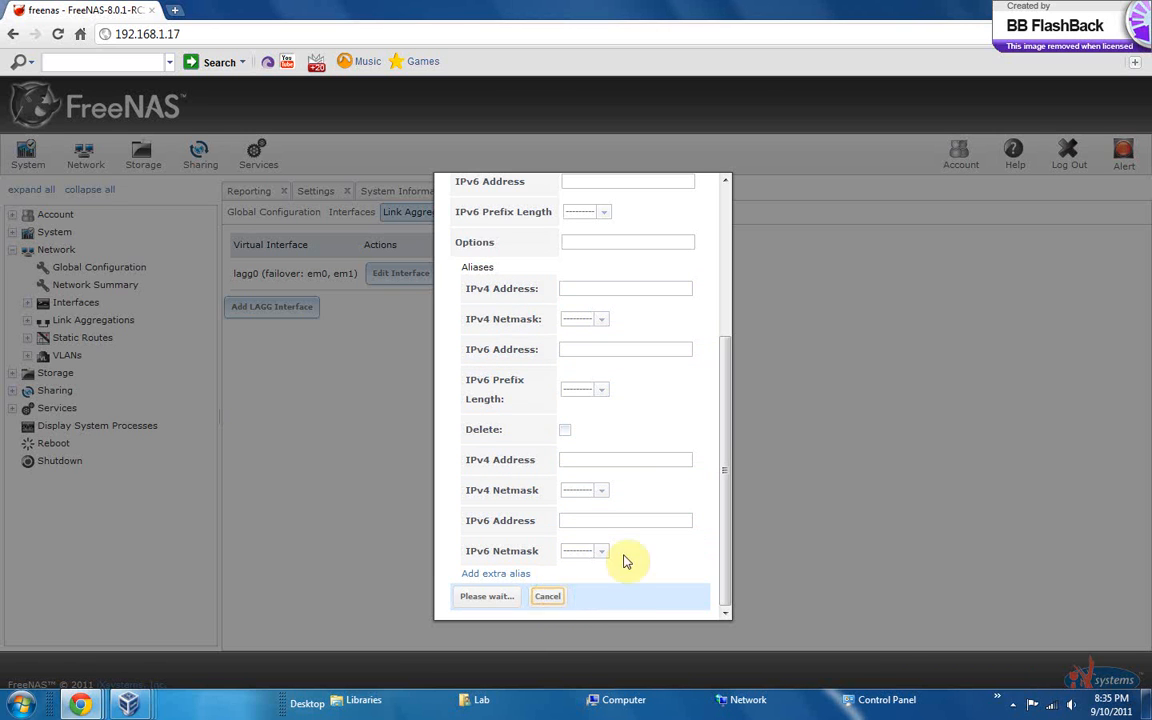
left_click(497, 597)
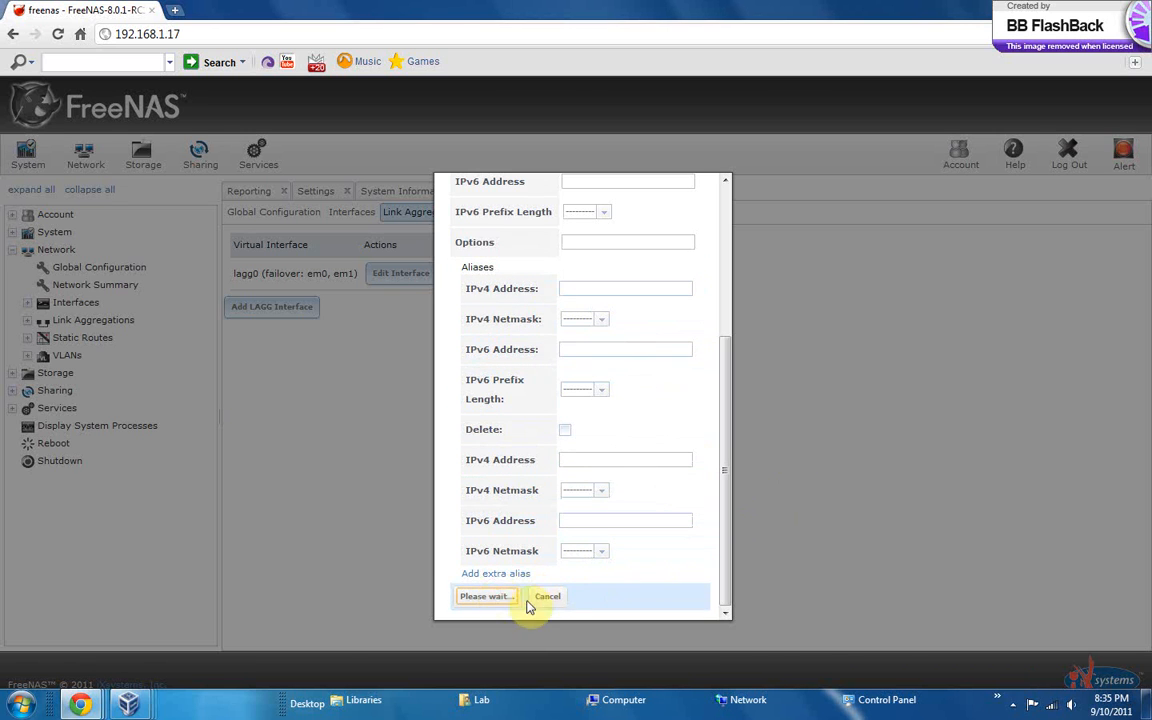
left_click(538, 600)
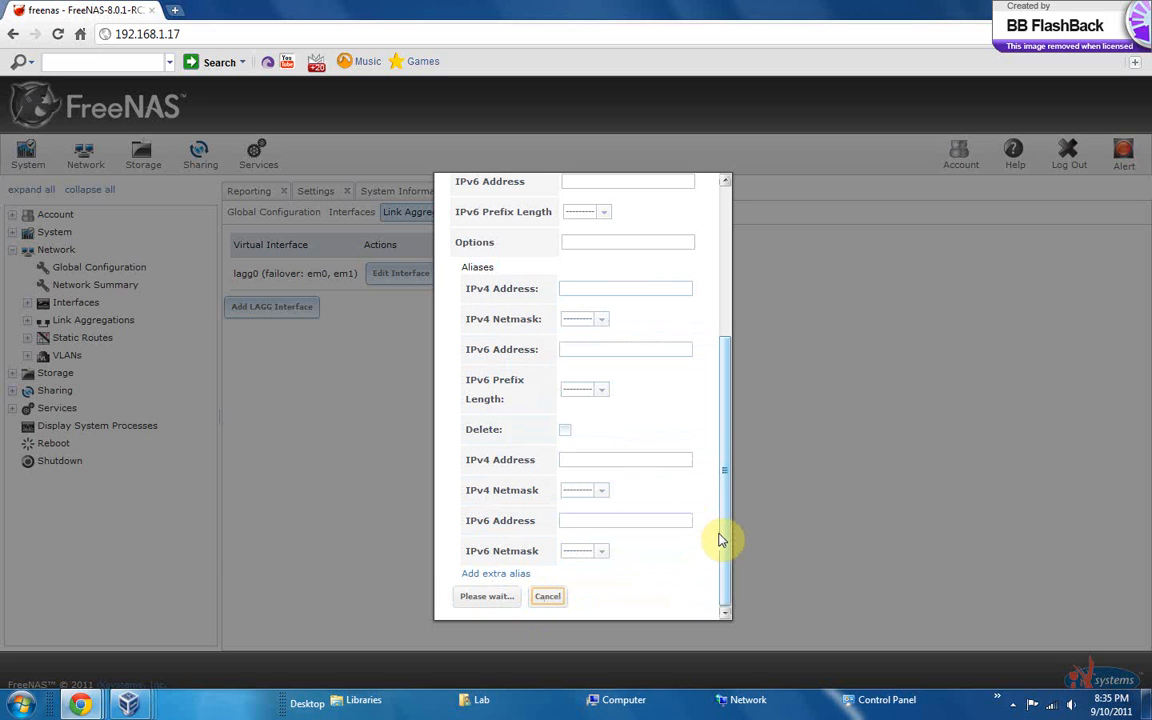
left_click_drag(727, 542, 730, 571)
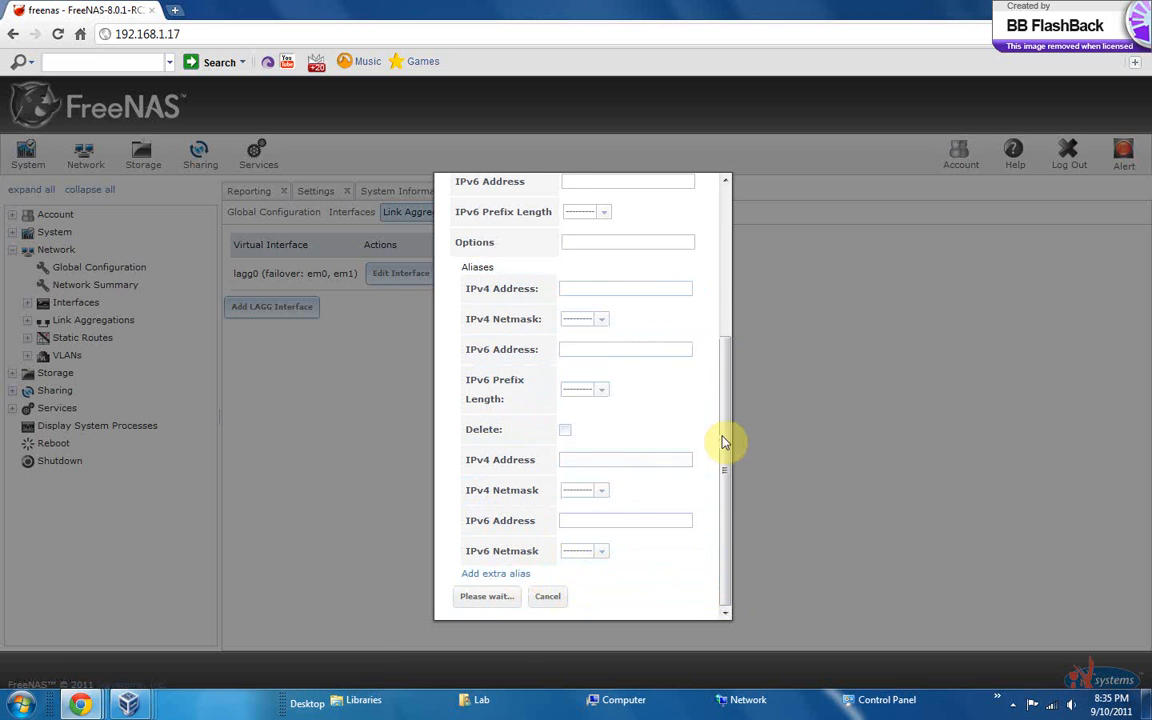
Turn off DHCP for the lagg0 interface and choose the /24 (255.255.255.0) IPv4 netmask
left_click_drag(728, 437, 752, 290)
left_click(567, 284)
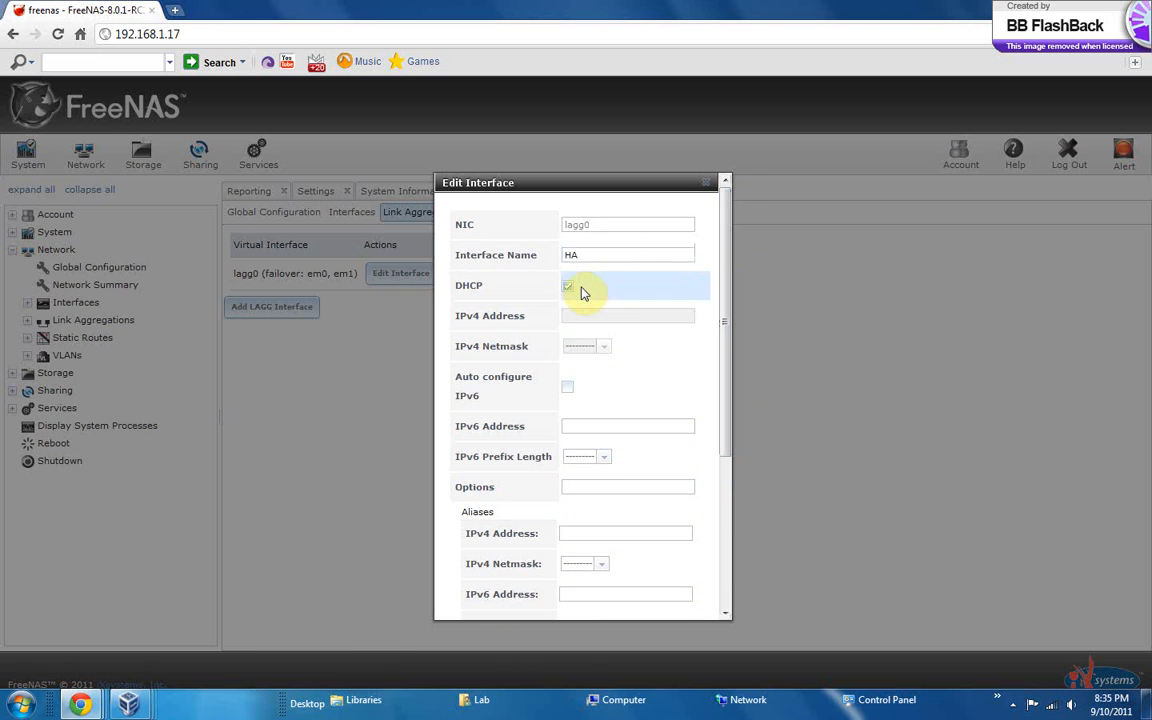
left_click(578, 314)
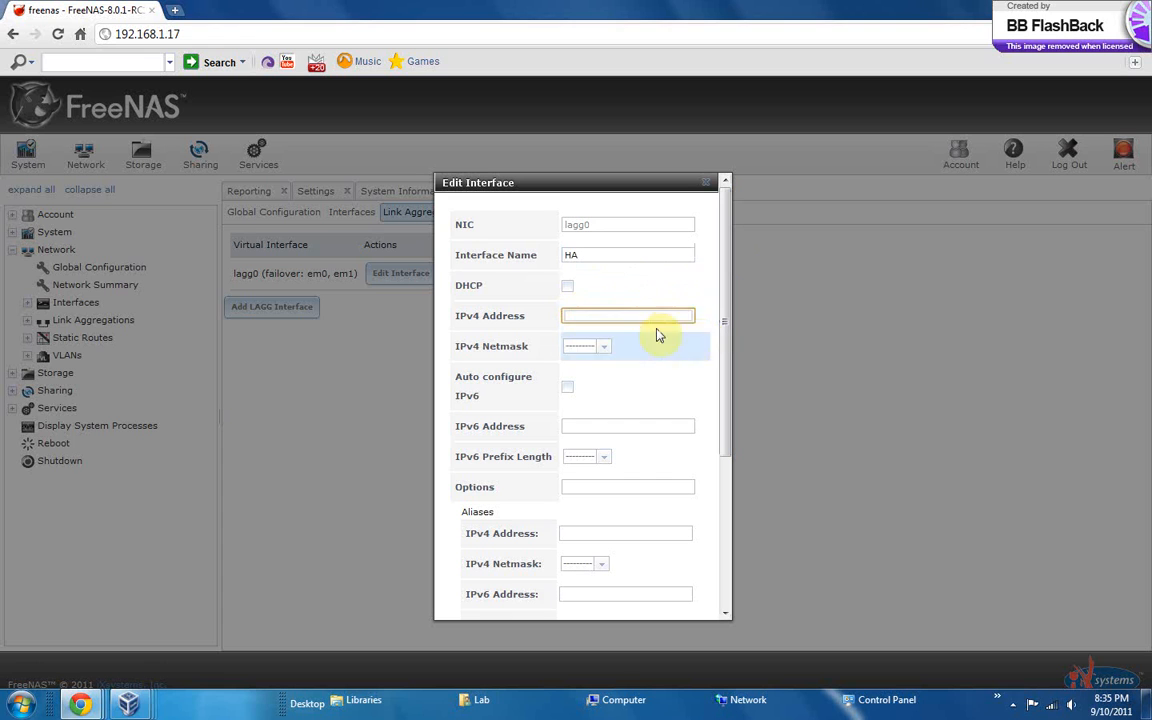
left_click(562, 354)
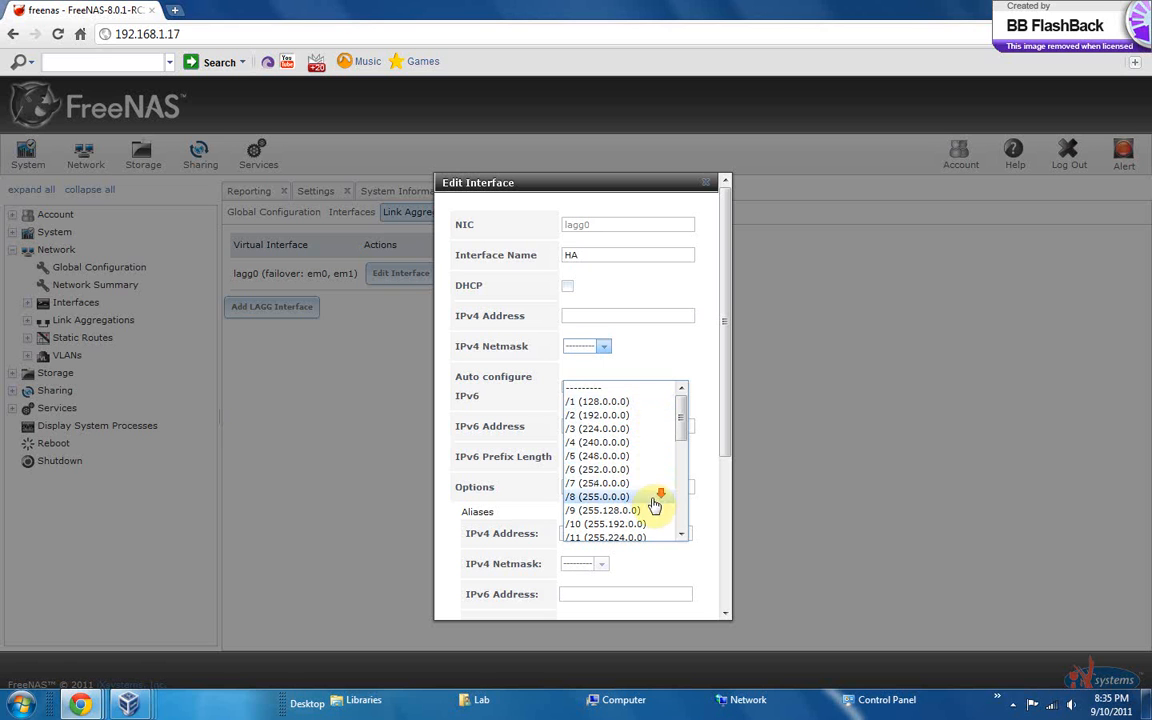
scroll(655, 501, "down", 1)
left_click_drag(680, 451, 682, 513)
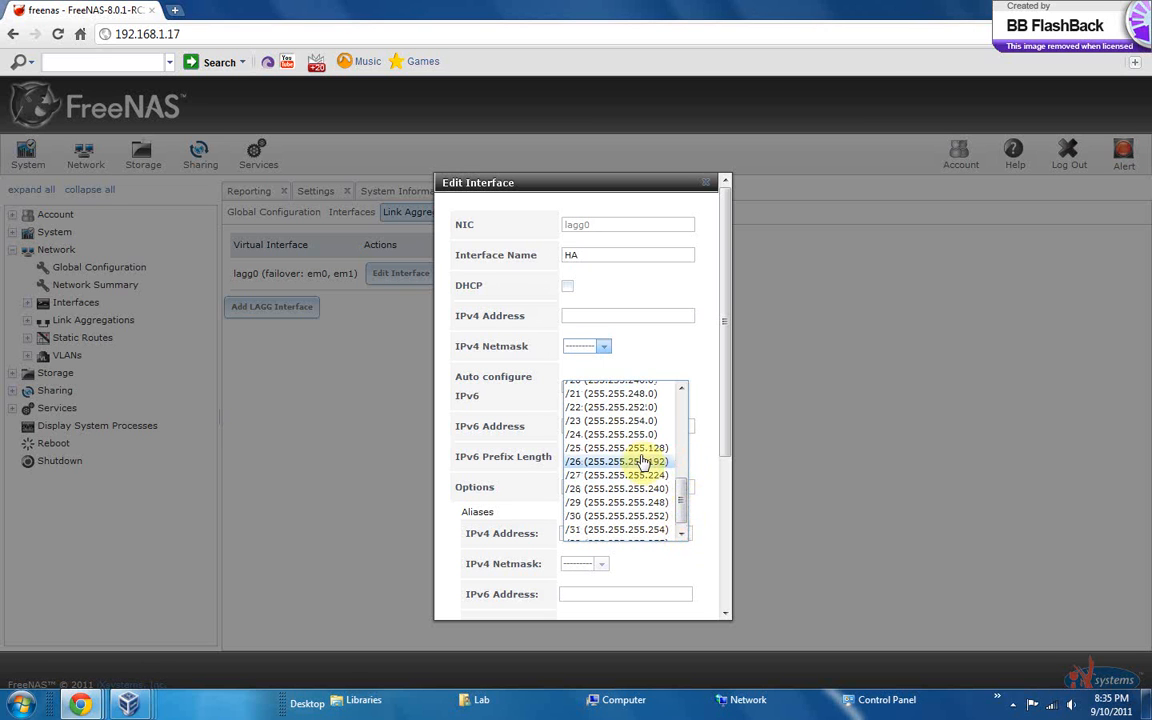
left_click(622, 434)
left_click(568, 318)
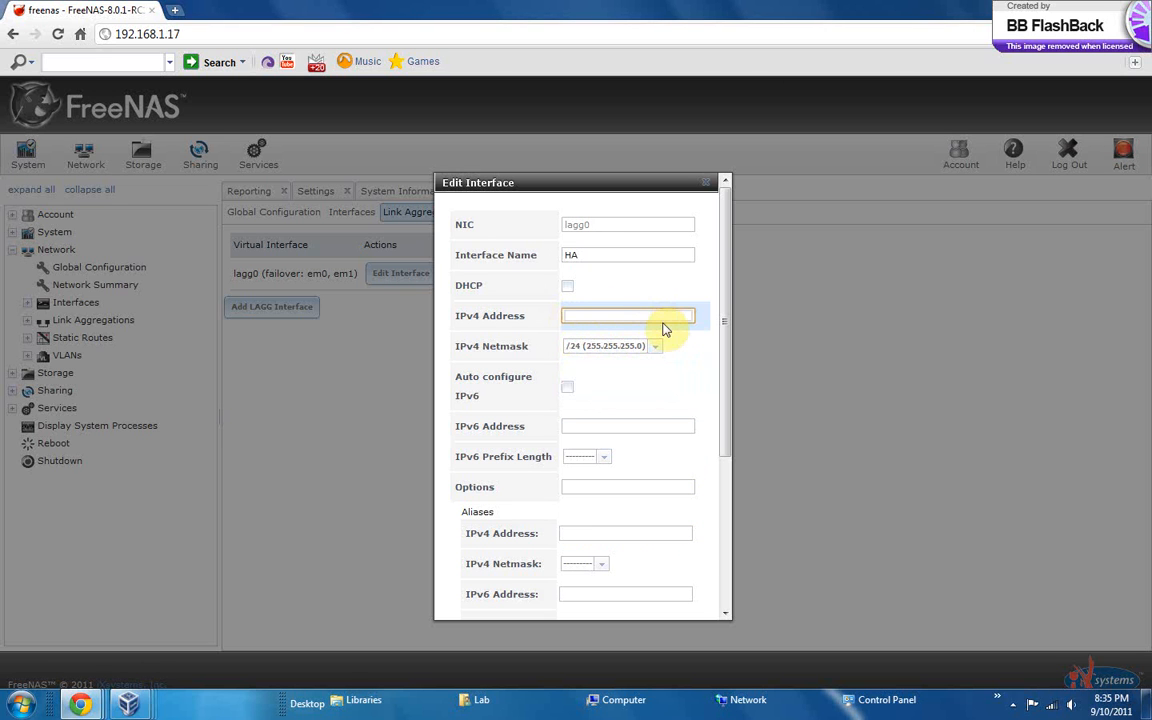
Turn DHCP back on for lagg0 and try to cancel its settings form
left_click(568, 296)
left_click_drag(722, 357, 700, 604)
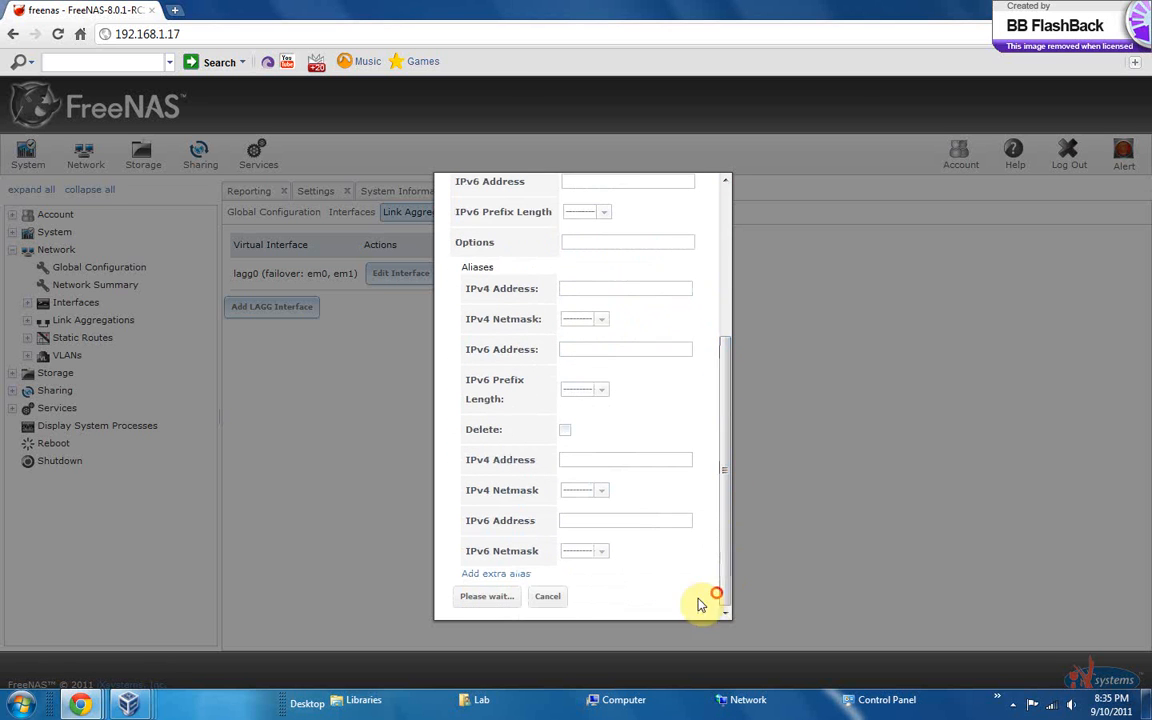
left_click(555, 599)
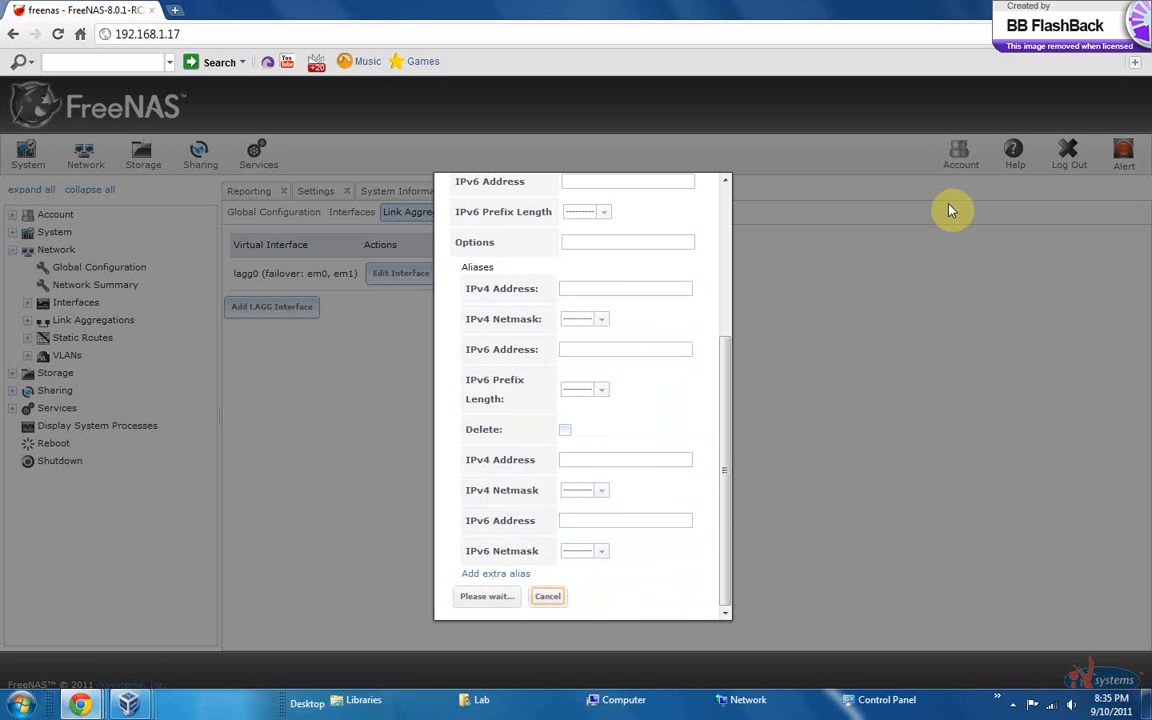
Switch to VirtualBox, enlarge the NAS_01 window and close the virtual machine
left_click(1074, 8)
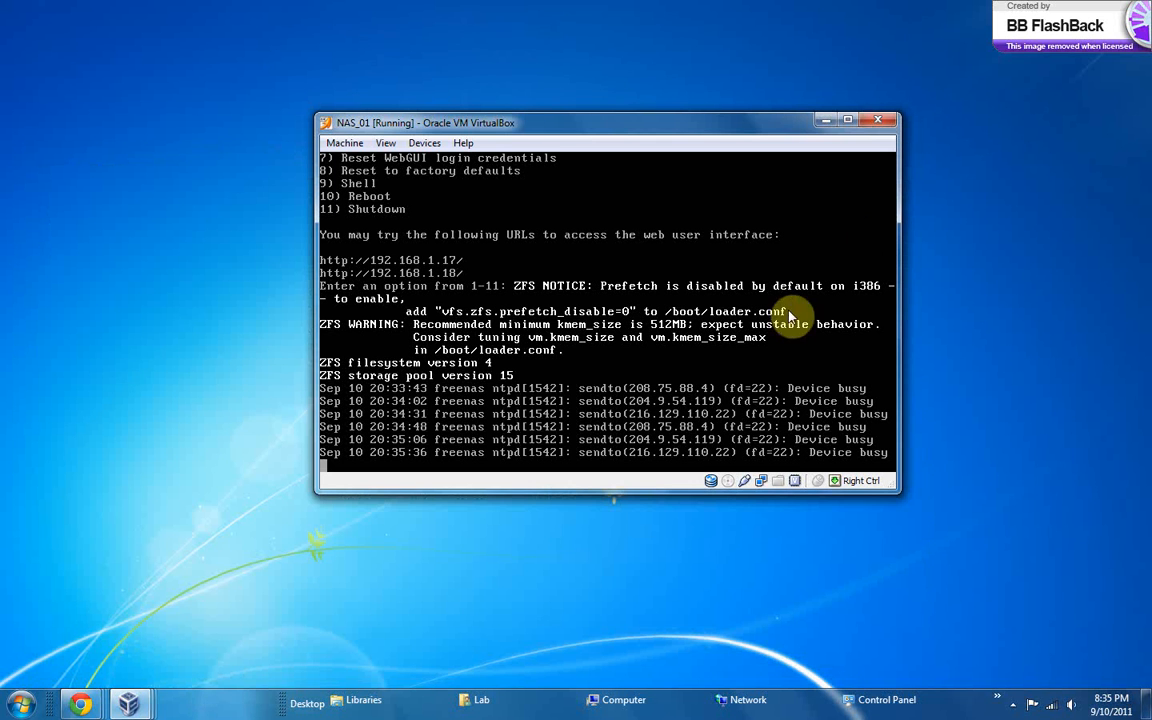
left_click(1014, 706)
left_click(982, 632)
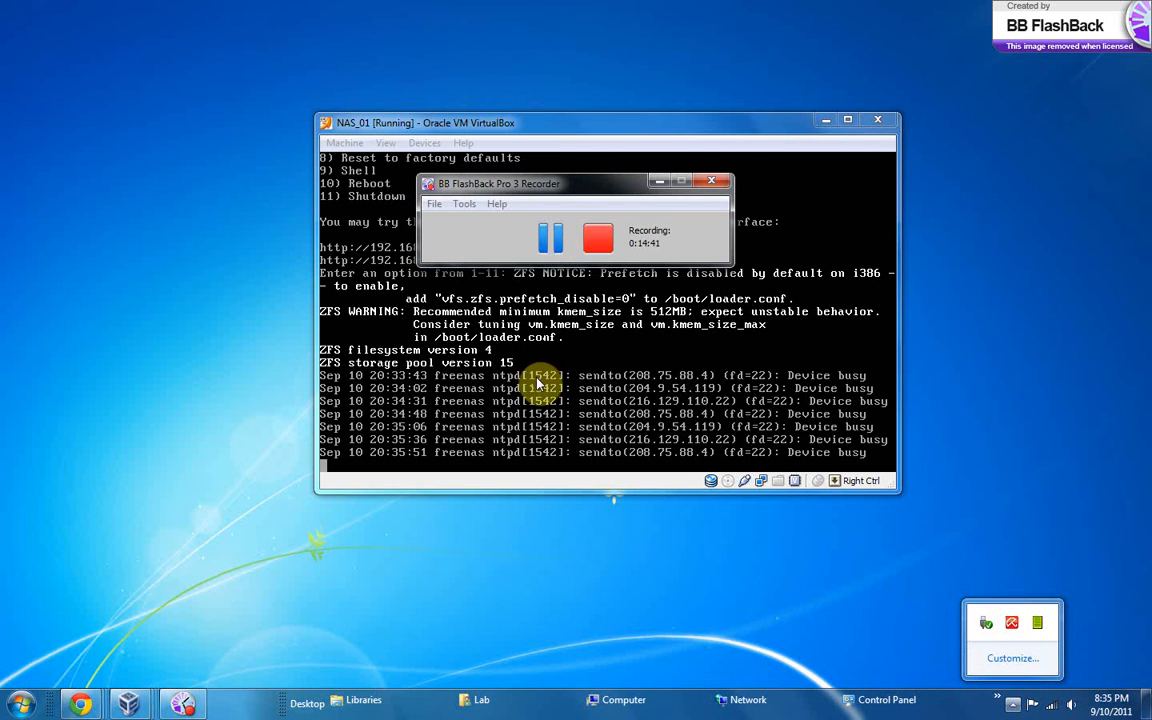
left_click(546, 280)
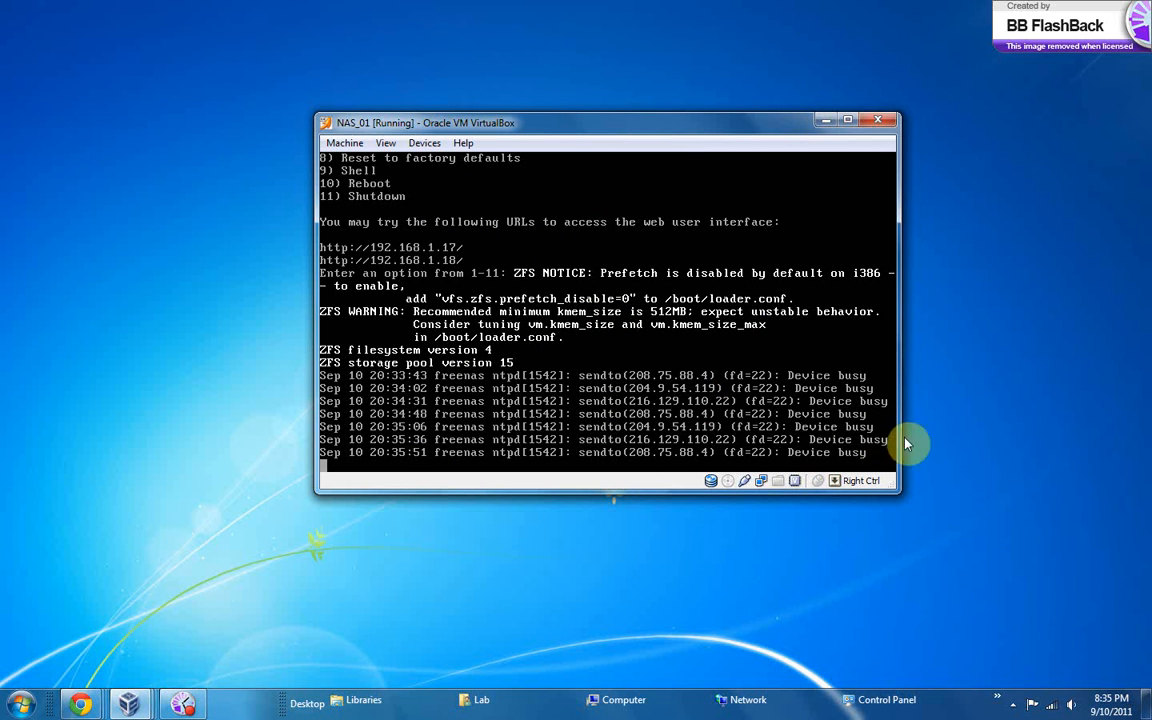
left_click_drag(891, 482, 1003, 545)
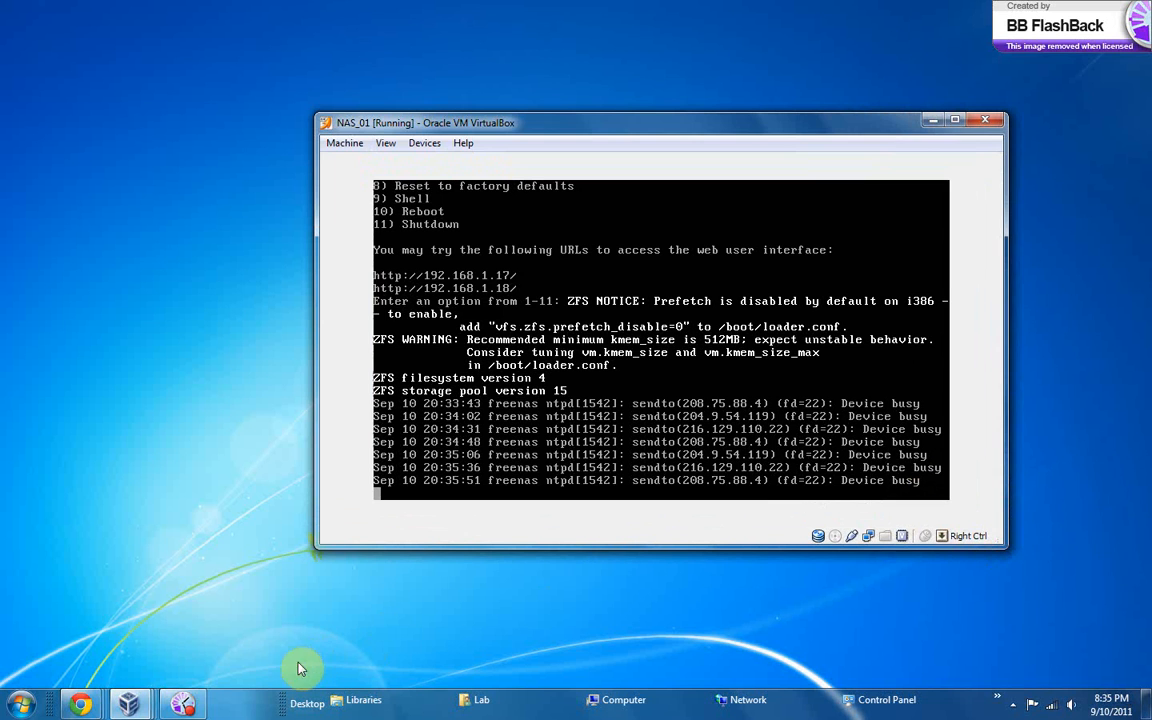
left_click(350, 147)
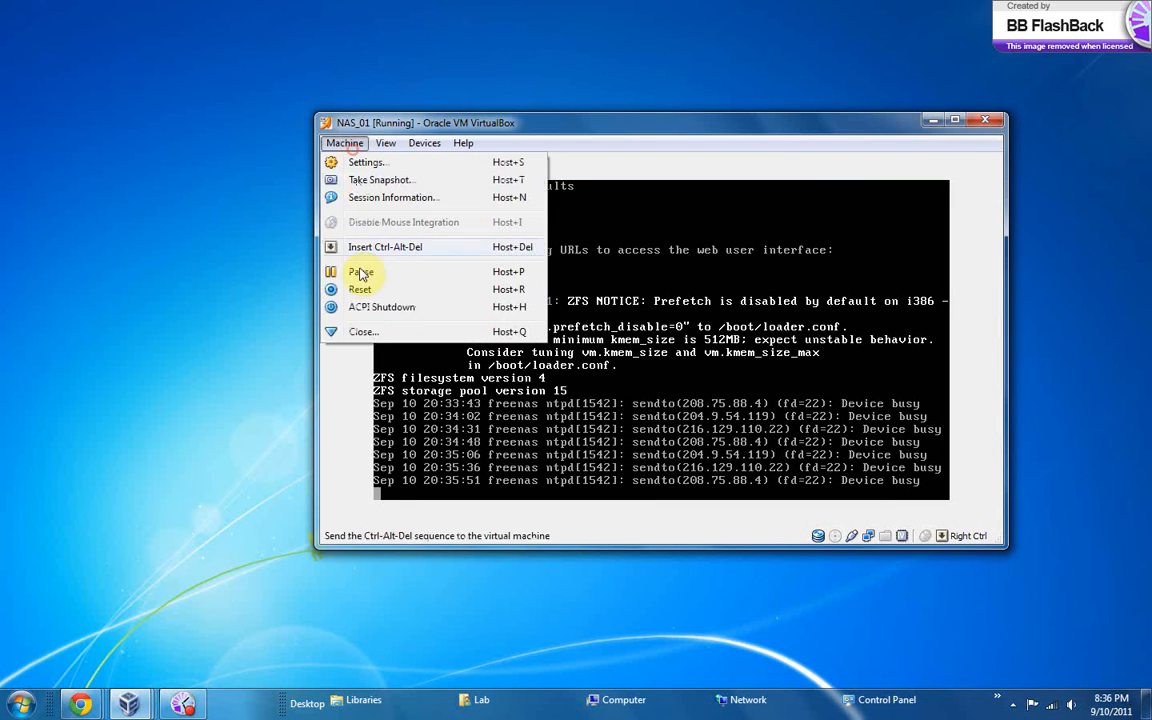
left_click(367, 333)
left_click(617, 380)
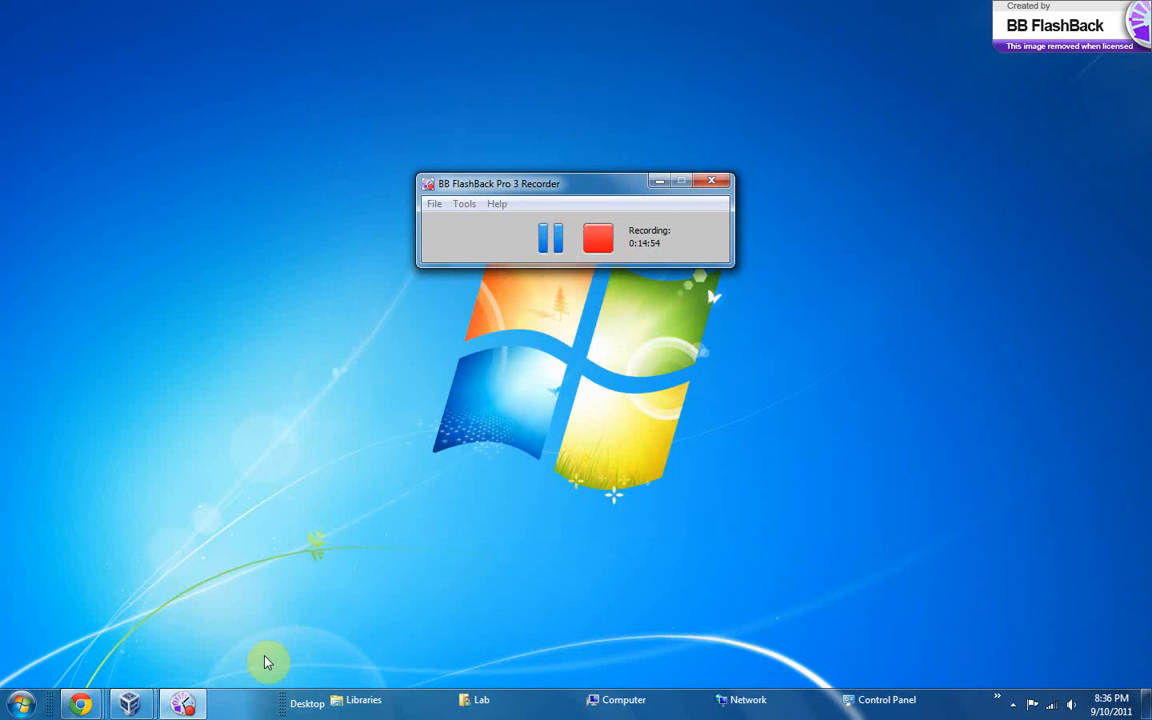
left_click(551, 240)
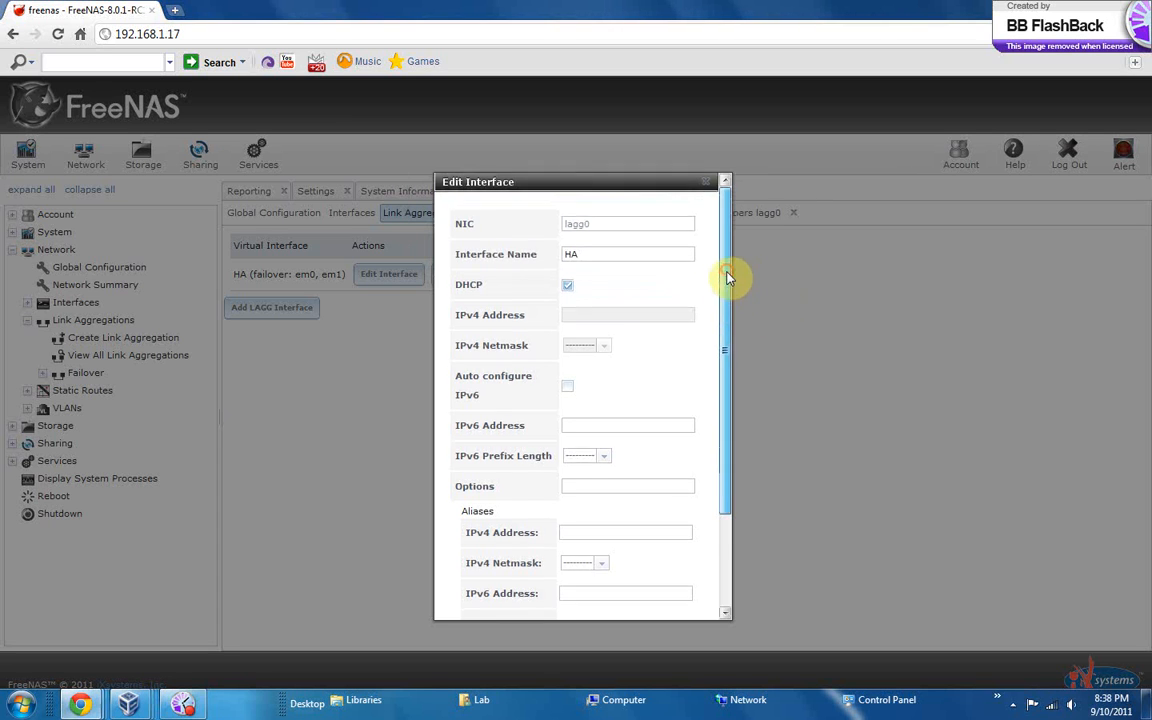
Submit the lagg0 interface settings with the interface name HA and DHCP enabled
left_click_drag(730, 275, 730, 413)
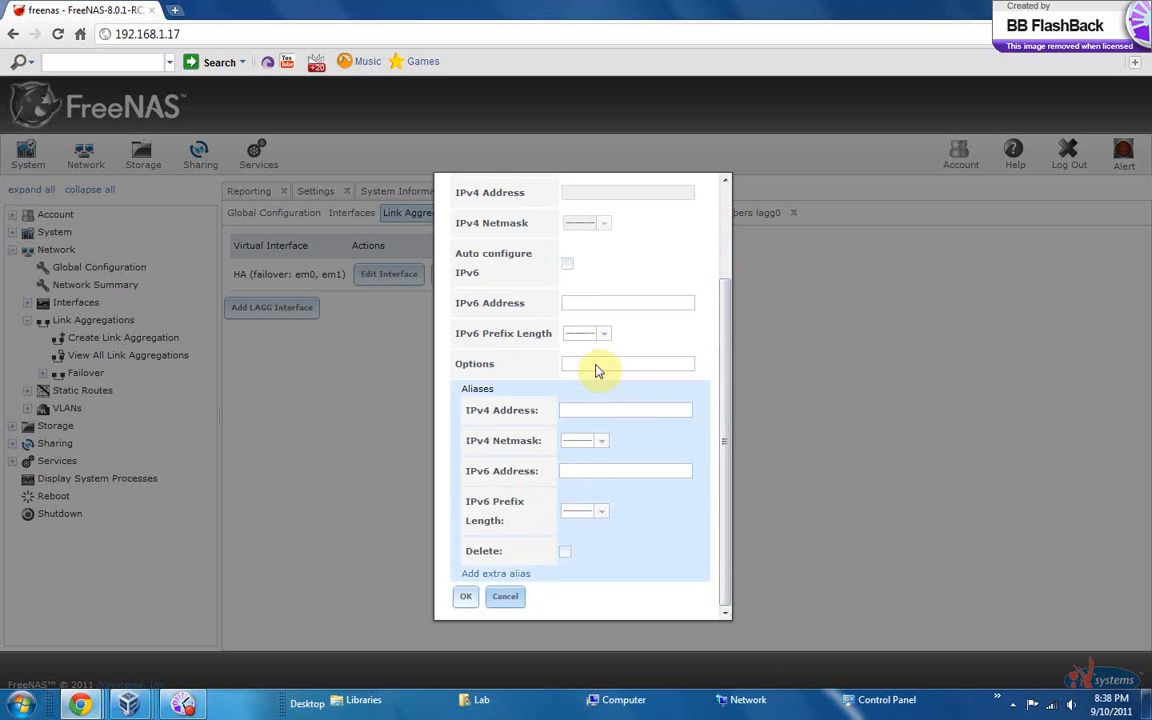
mouse_move(727, 474)
left_mouse_down()
mouse_move(735, 327)
mouse_move(740, 468)
left_mouse_up()
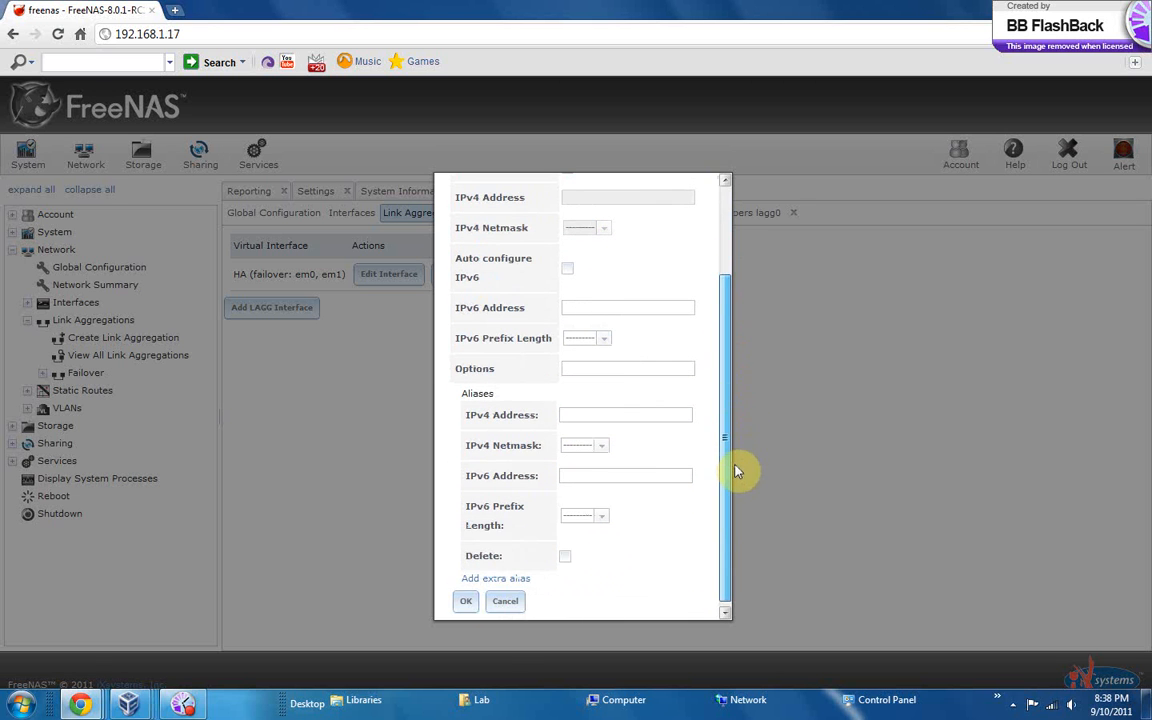
left_click(470, 601)
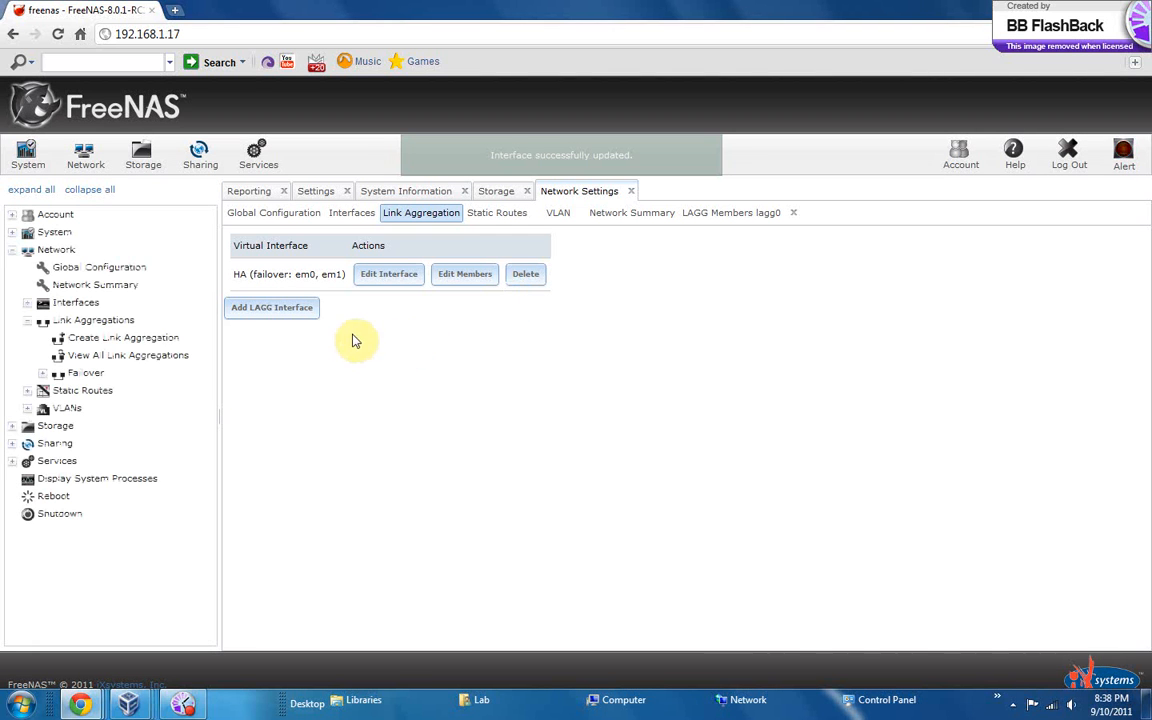
Collapse the Network branch and open the form for adding a CIFS share under Sharing
left_click(12, 250)
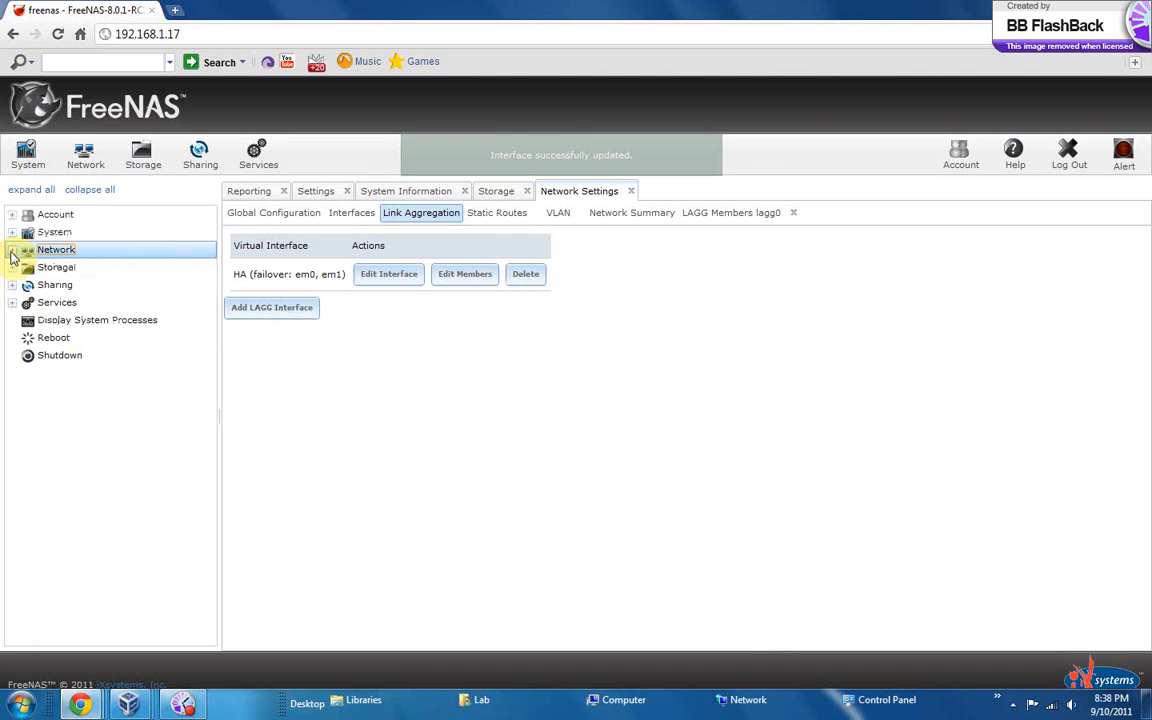
left_click(186, 30)
left_click(188, 28)
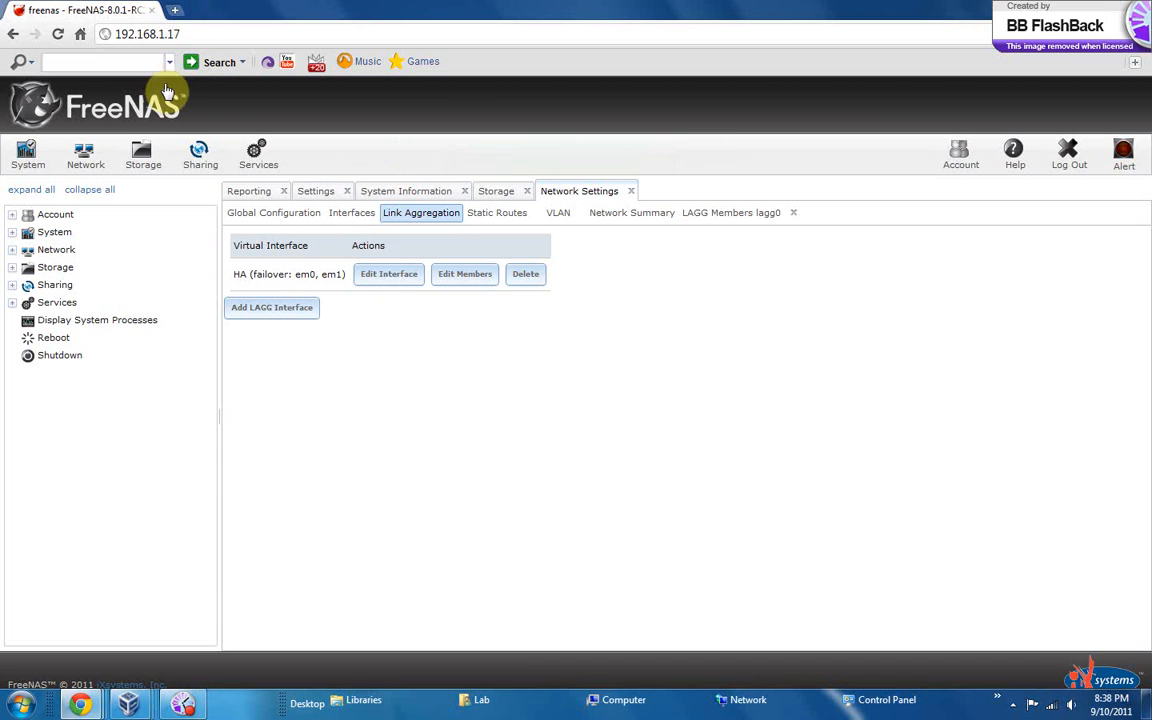
left_click(66, 287)
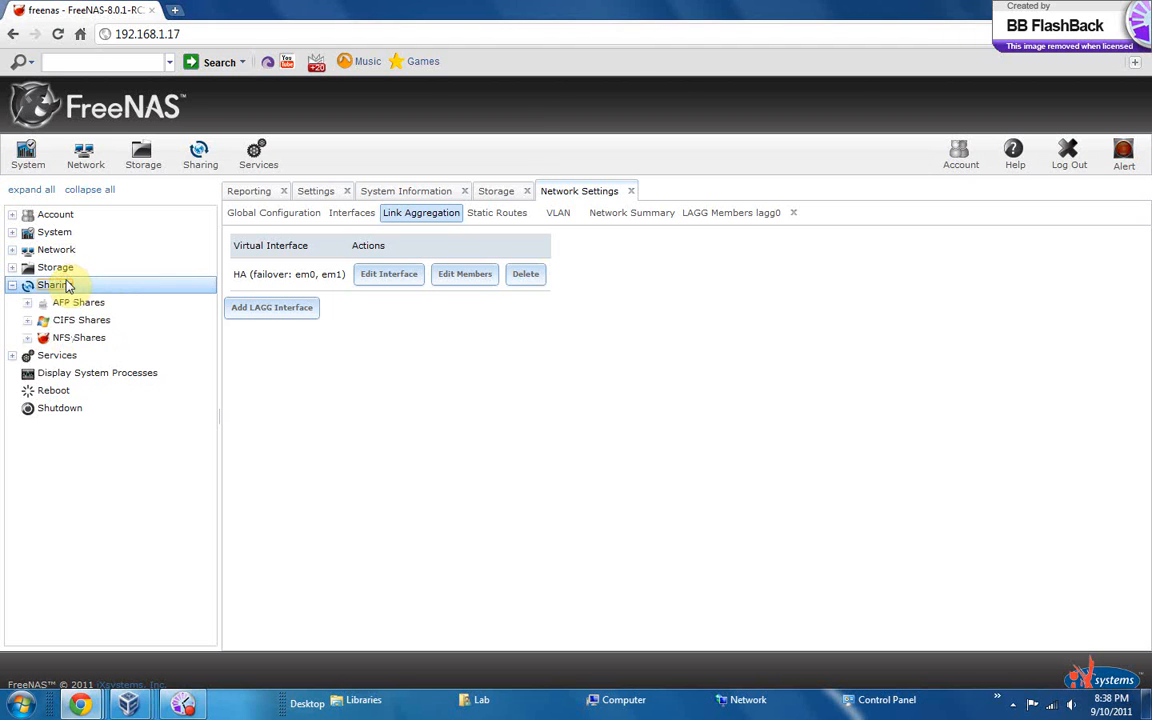
left_click(77, 325)
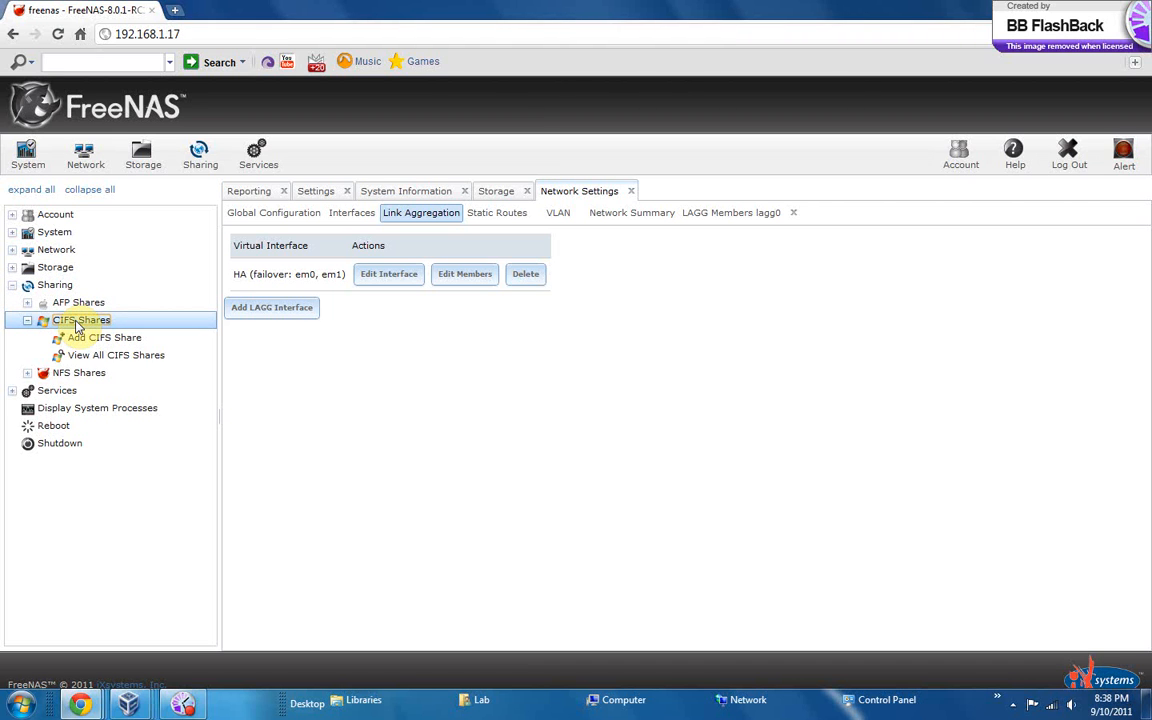
left_click(77, 325)
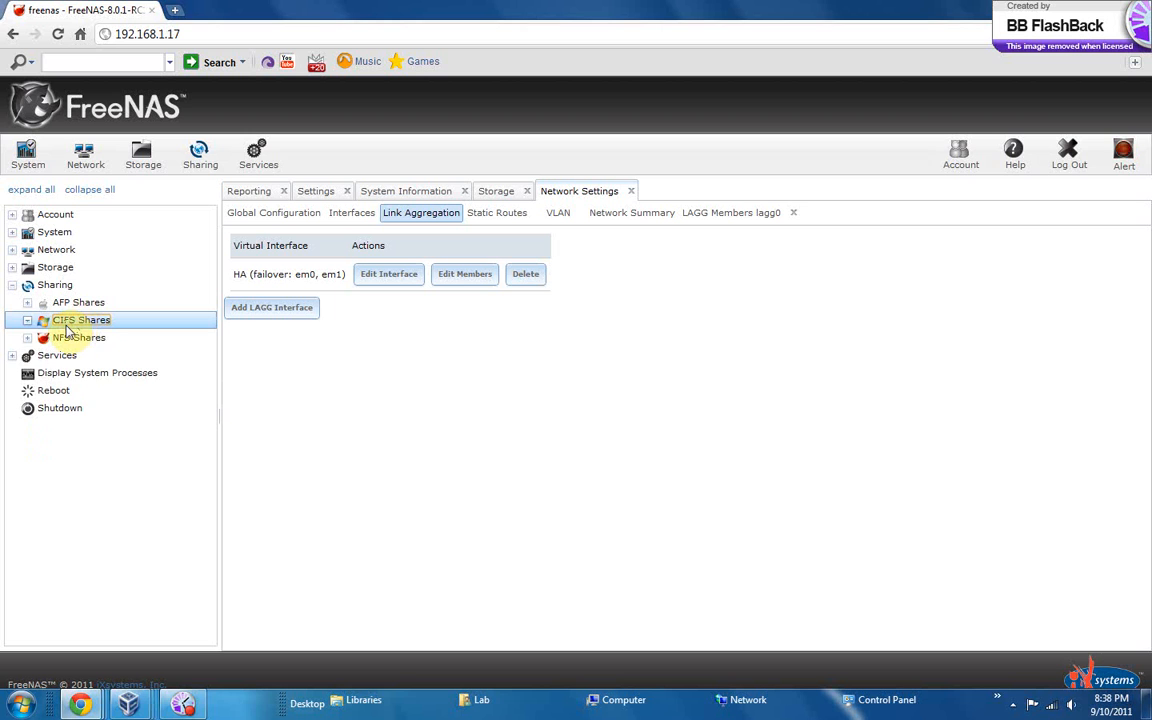
left_click(66, 325)
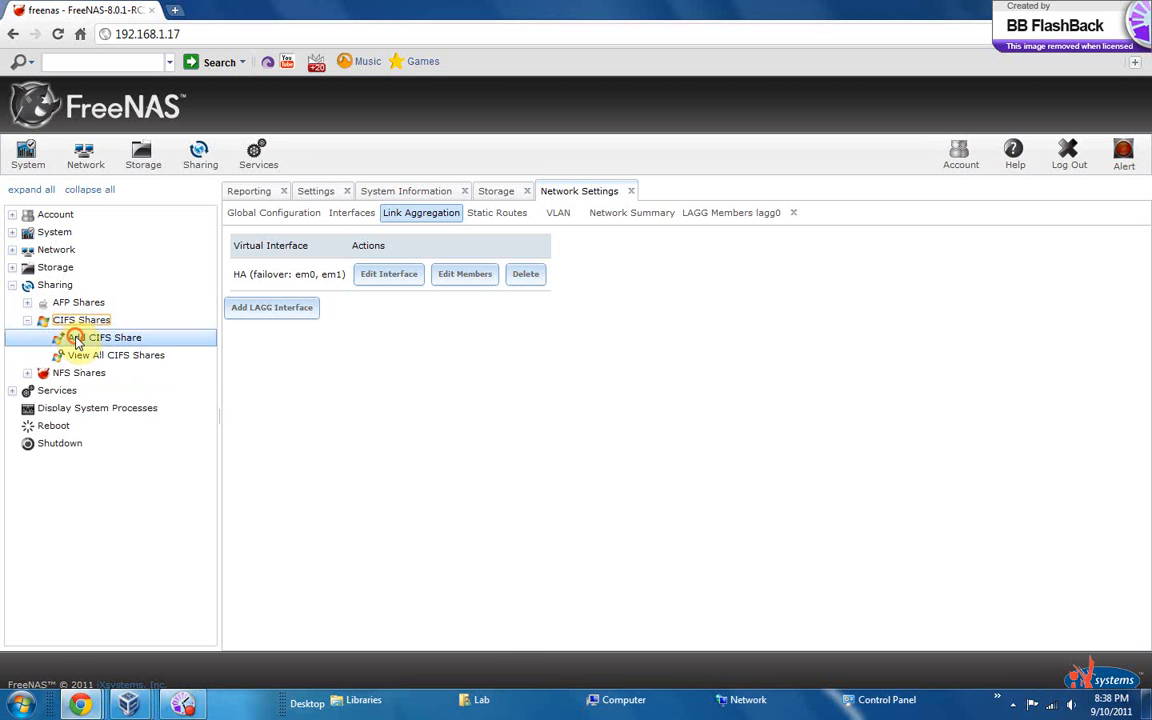
left_click(76, 338)
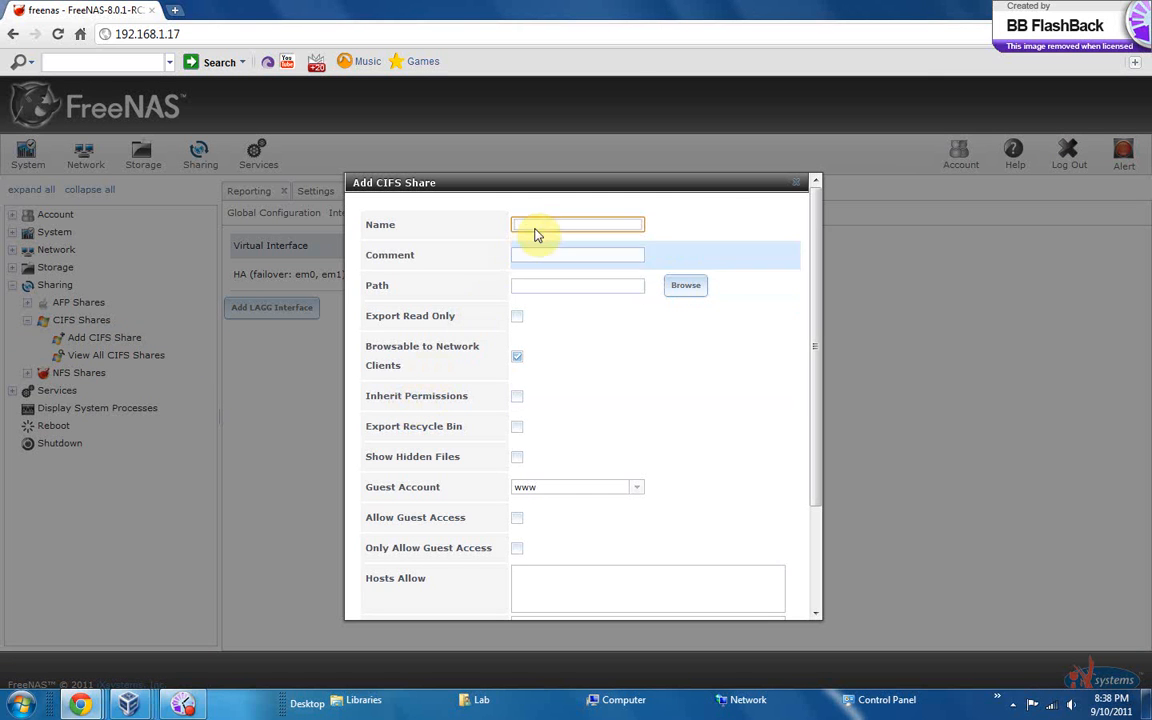
Name the CIFS share SHARE and set its path to /mnt/Disk1
left_click(626, 255)
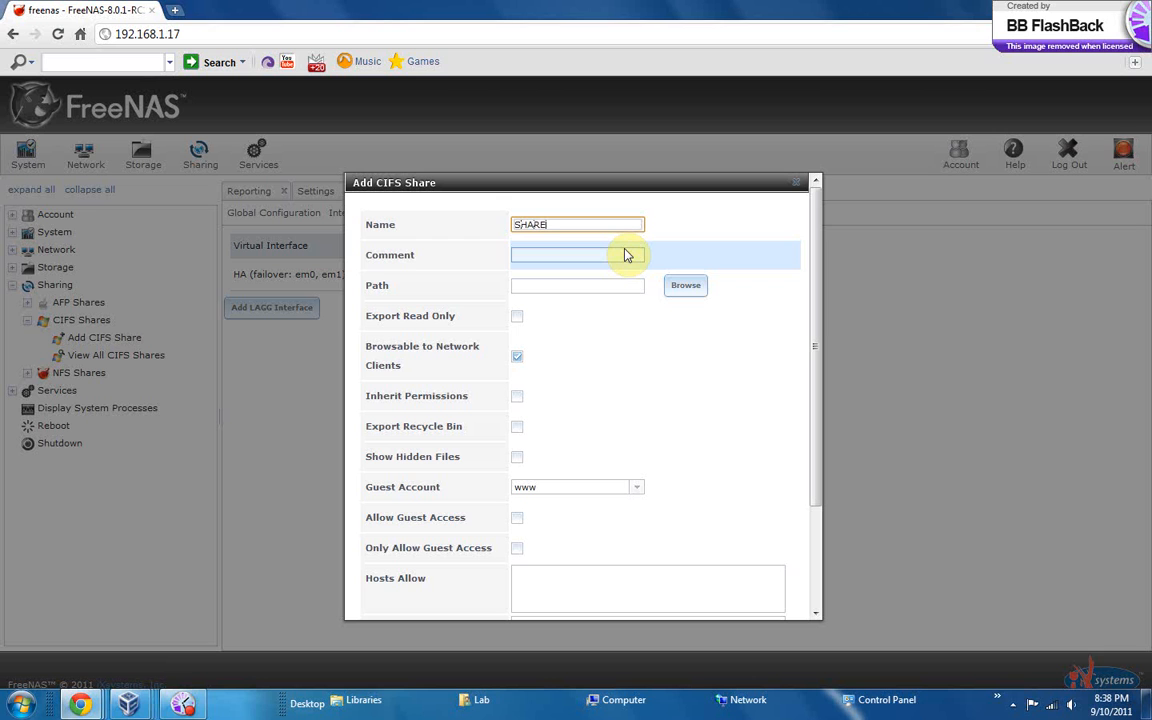
left_click(685, 288)
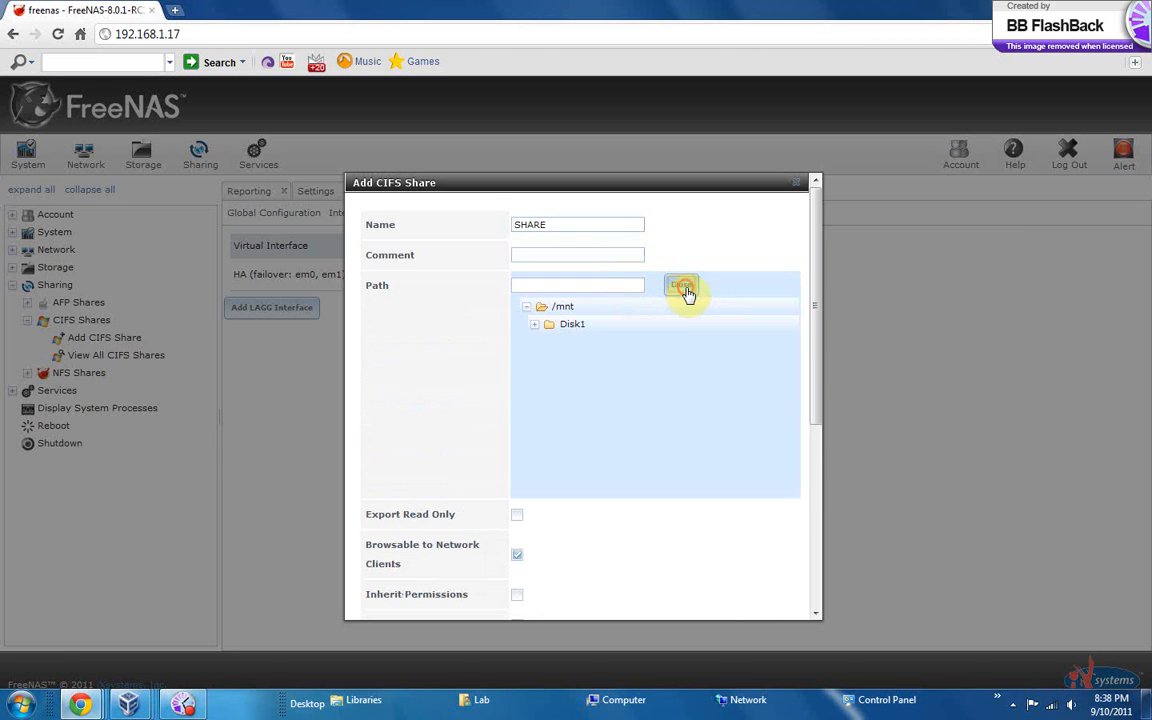
left_click(584, 324)
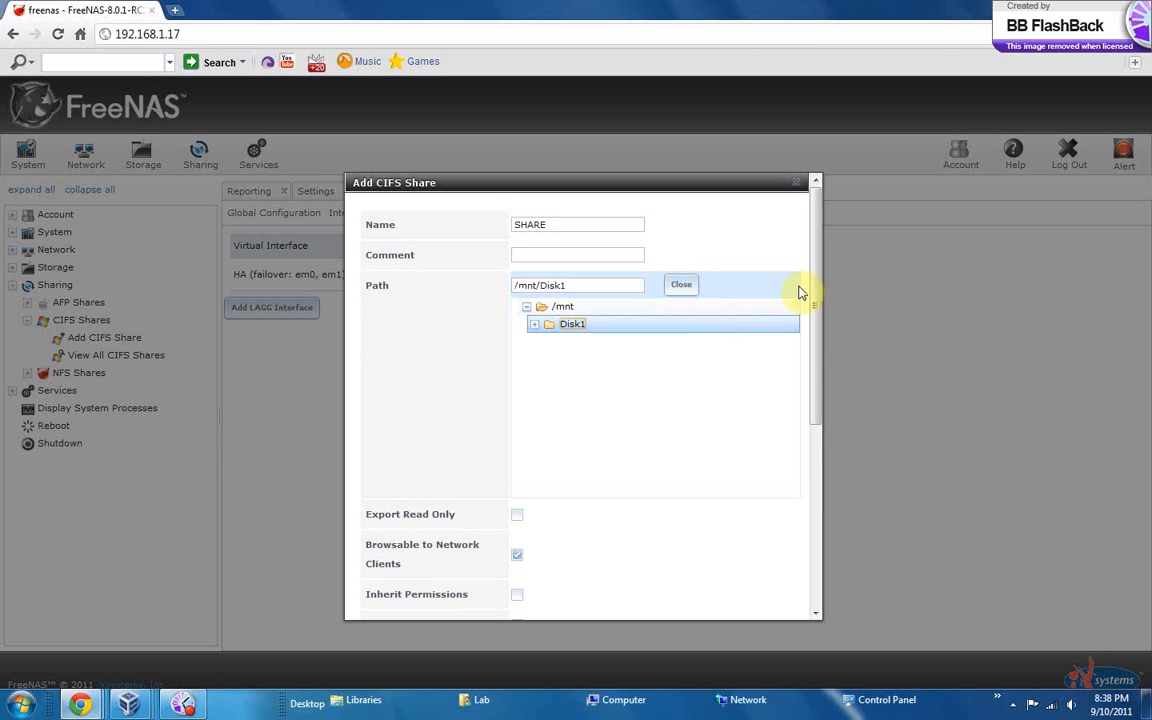
Enable Allow Guest Access and Only Allow Guest Access for the new CIFS share and submit it
left_click_drag(813, 332, 826, 403)
left_click(511, 404)
scroll(512, 435, "down", 2)
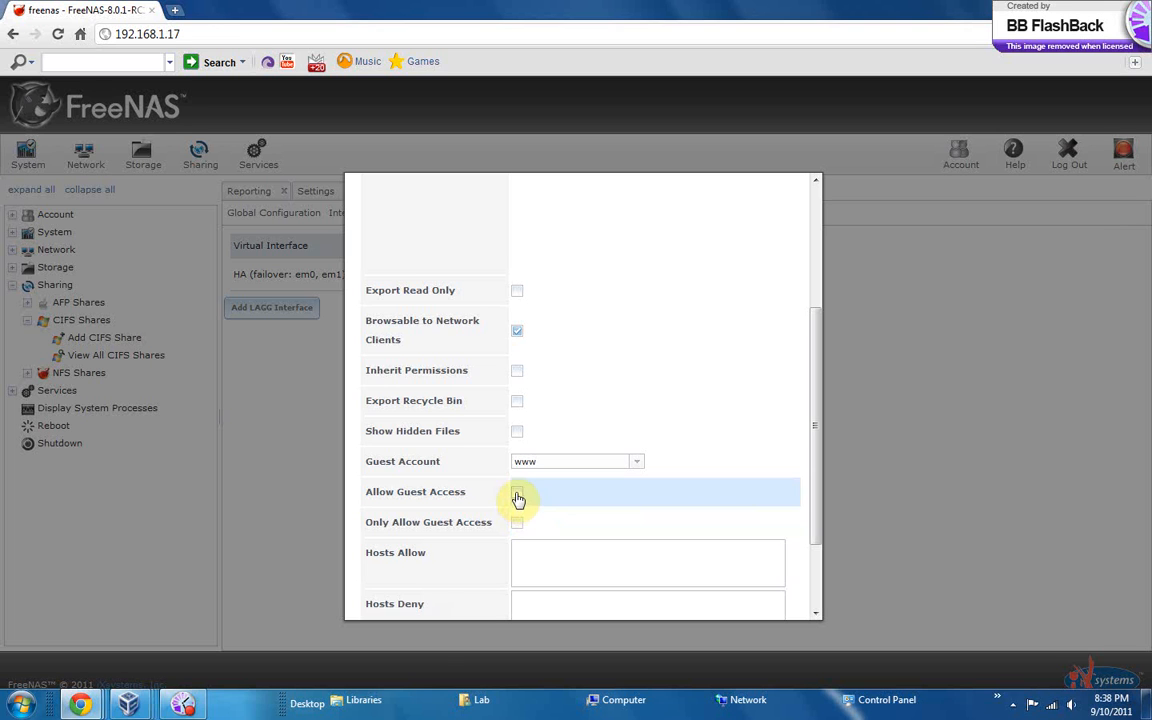
left_click(516, 492)
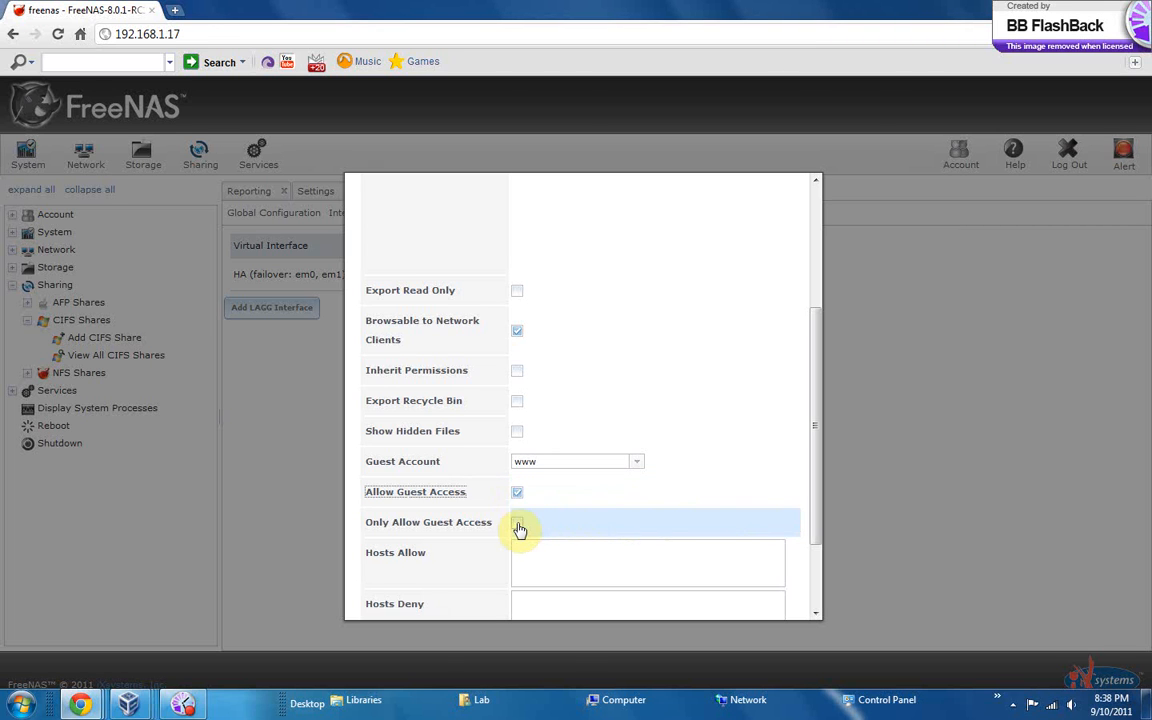
left_click(516, 522)
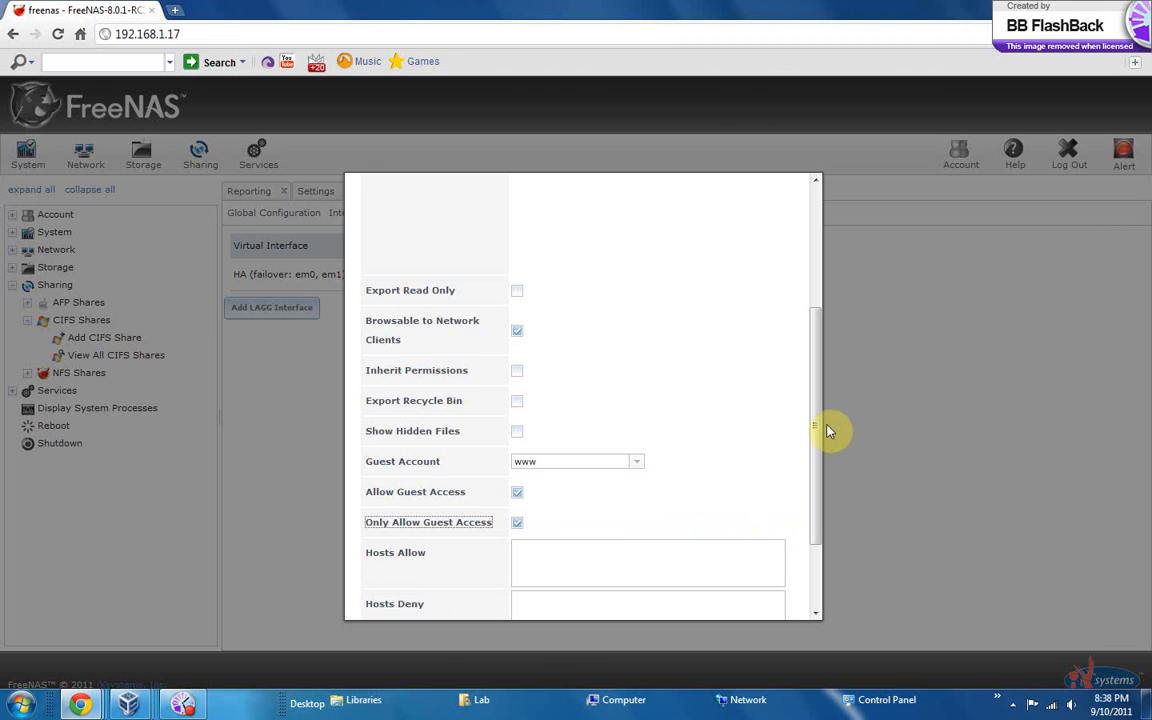
left_click_drag(807, 406, 830, 548)
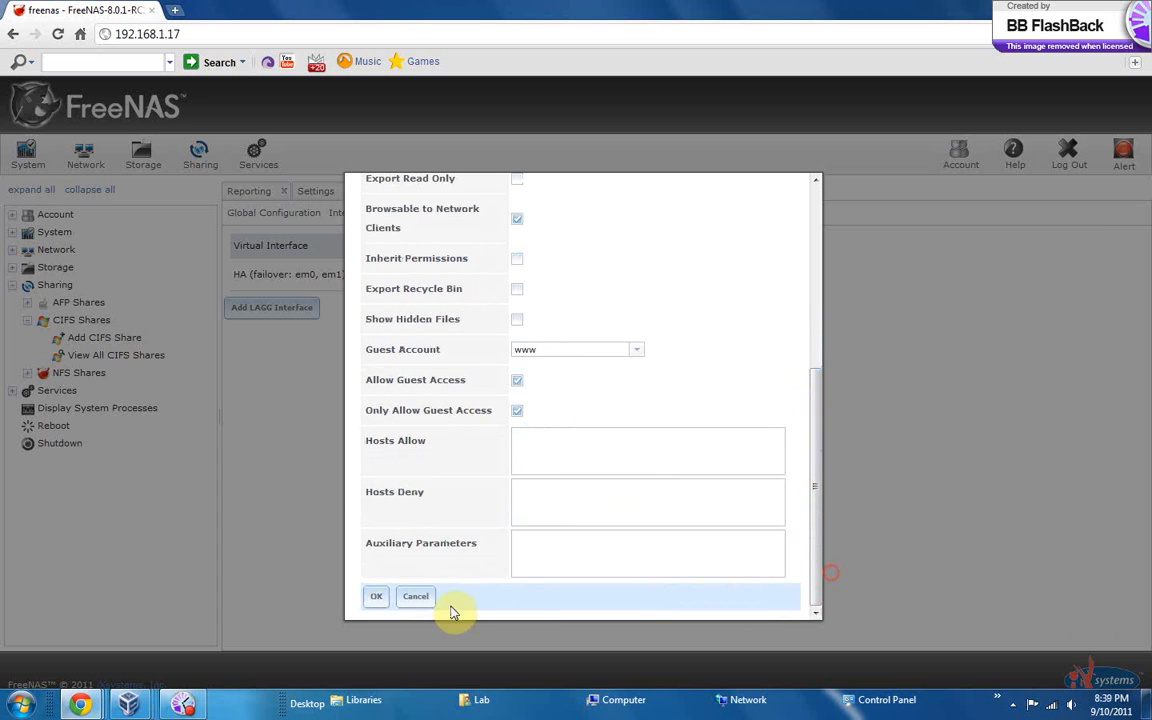
left_click(384, 602)
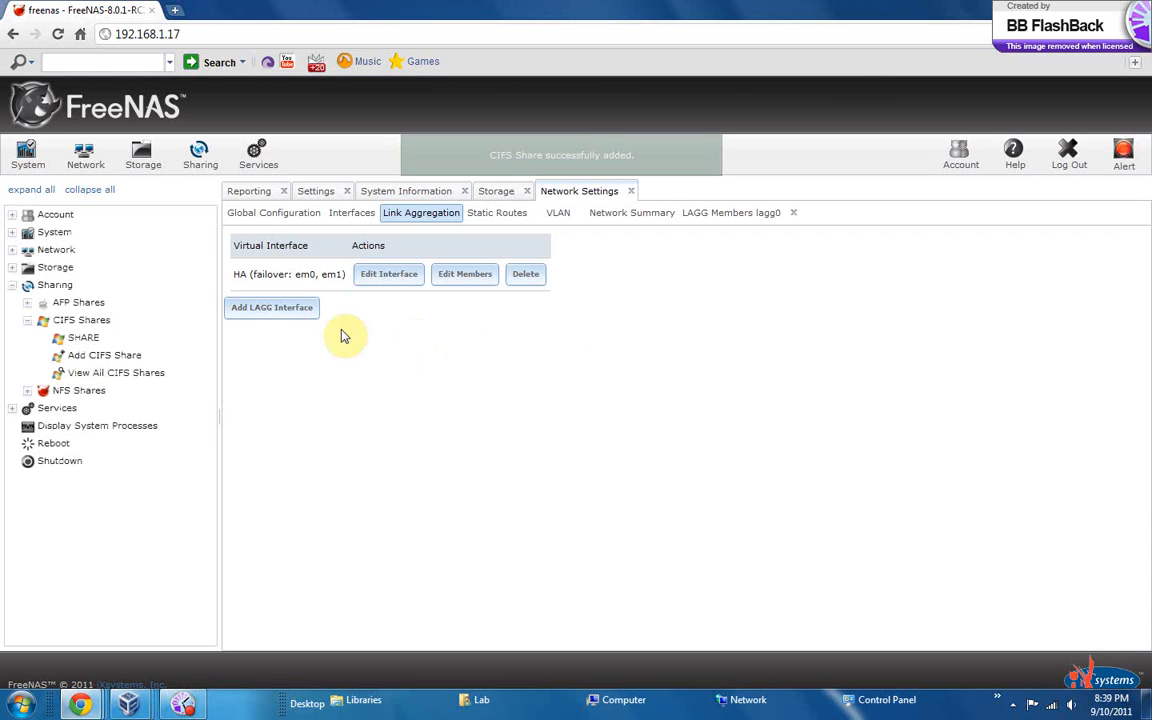
Review the general system settings and the entries under Network, collapsing each branch when done
left_click(11, 286)
left_click(45, 232)
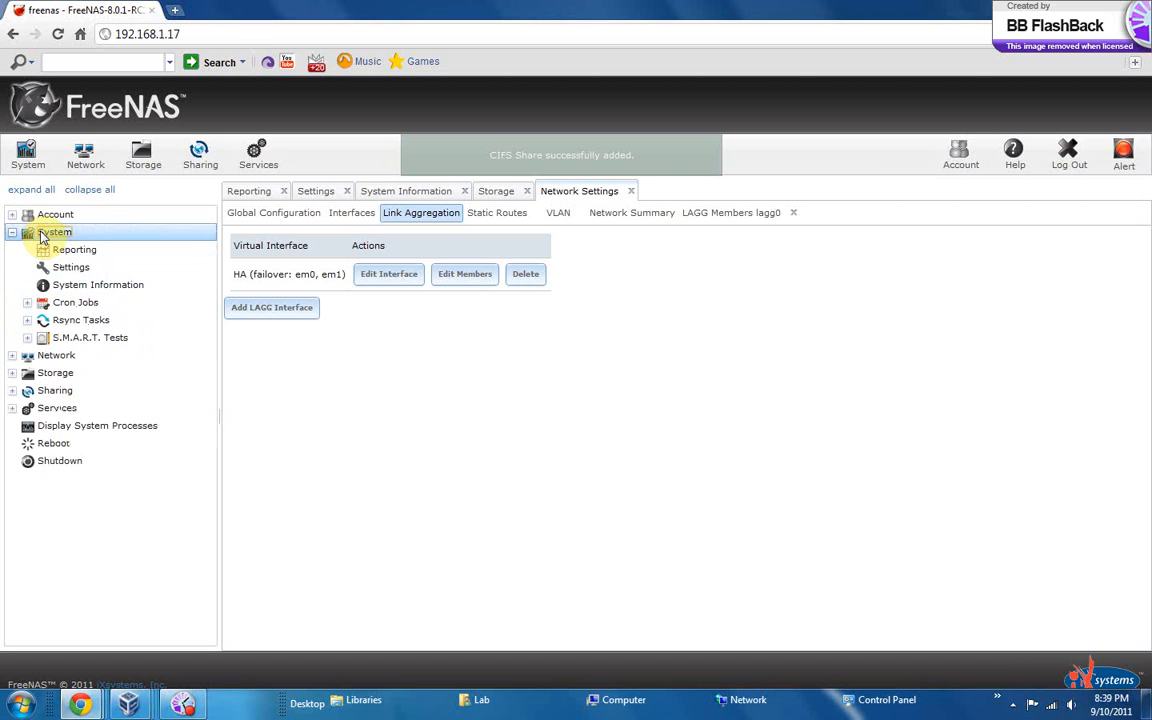
left_click(70, 267)
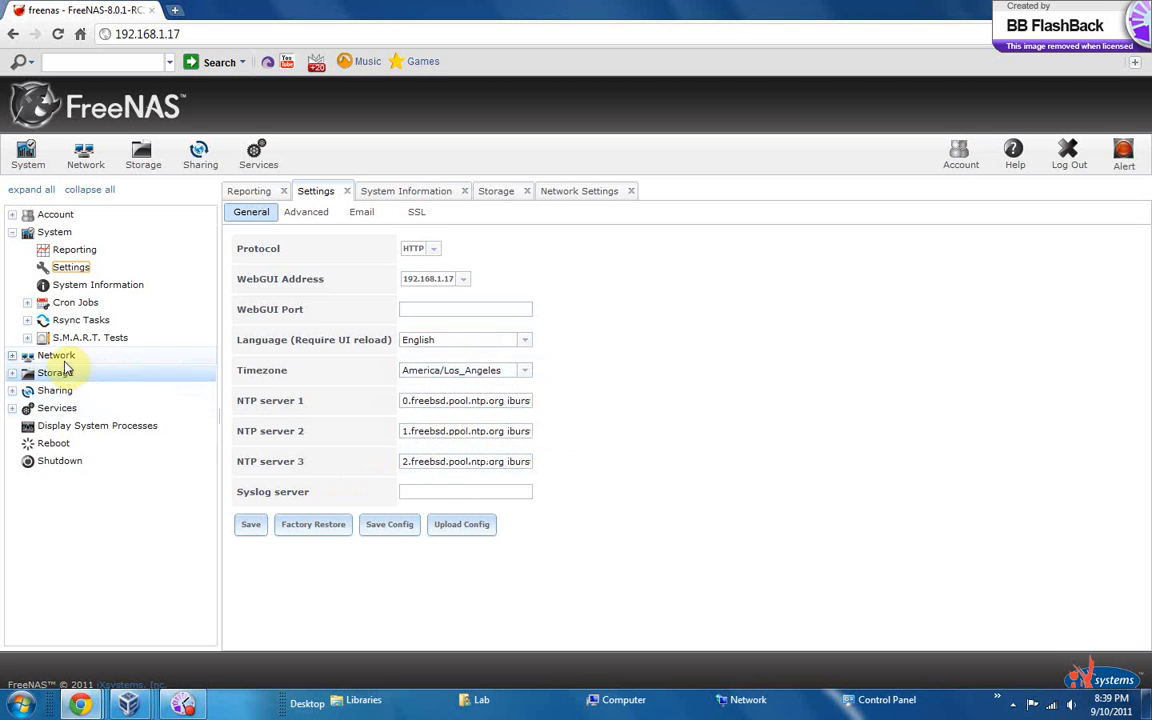
left_click(10, 231)
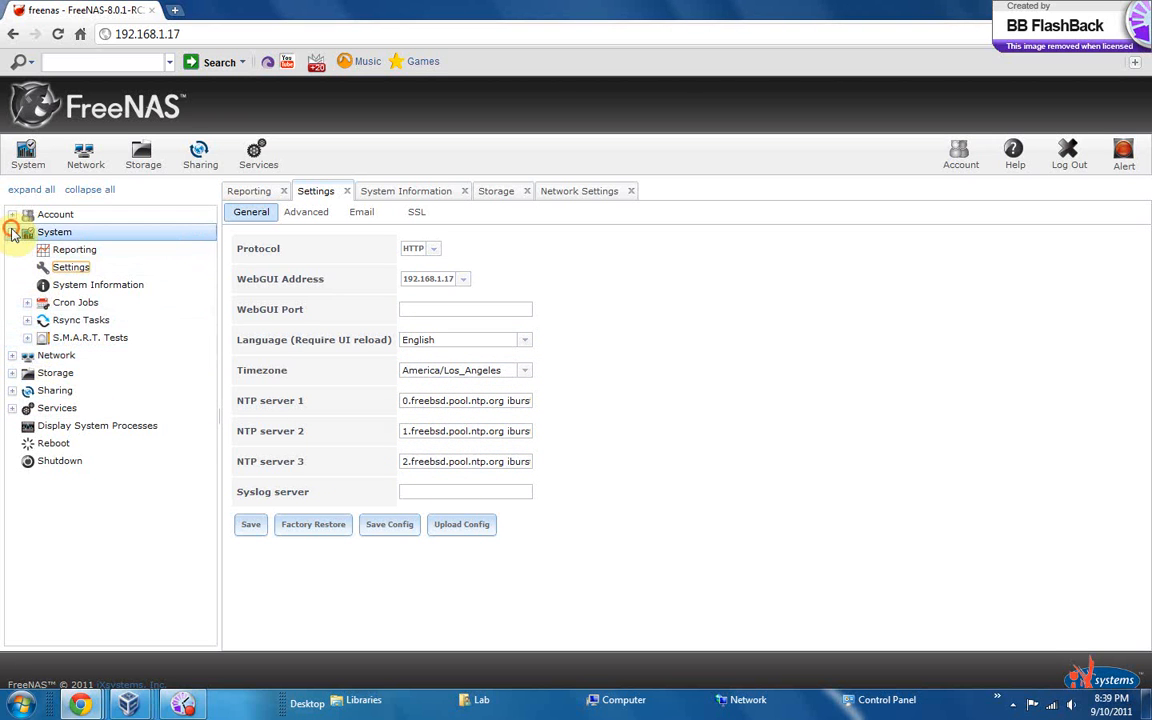
left_click(33, 250)
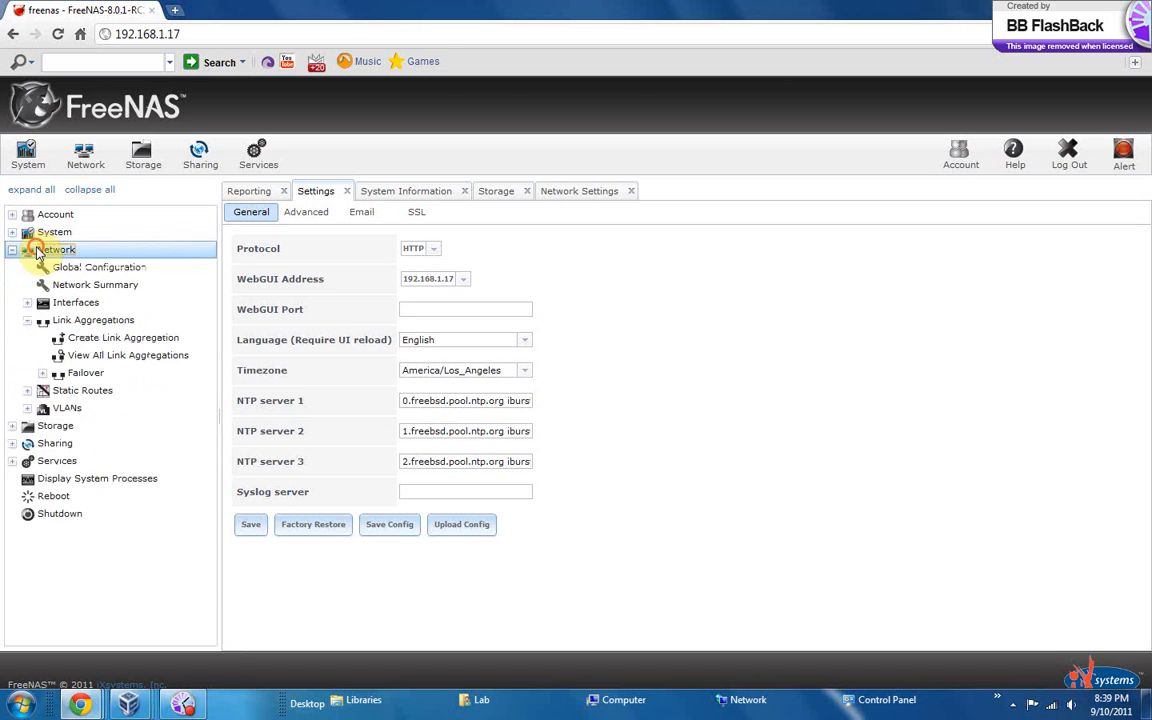
left_click(36, 251)
Open the CIFS share SHARE, check its path and guest access options, and confirm the form
left_click(56, 287)
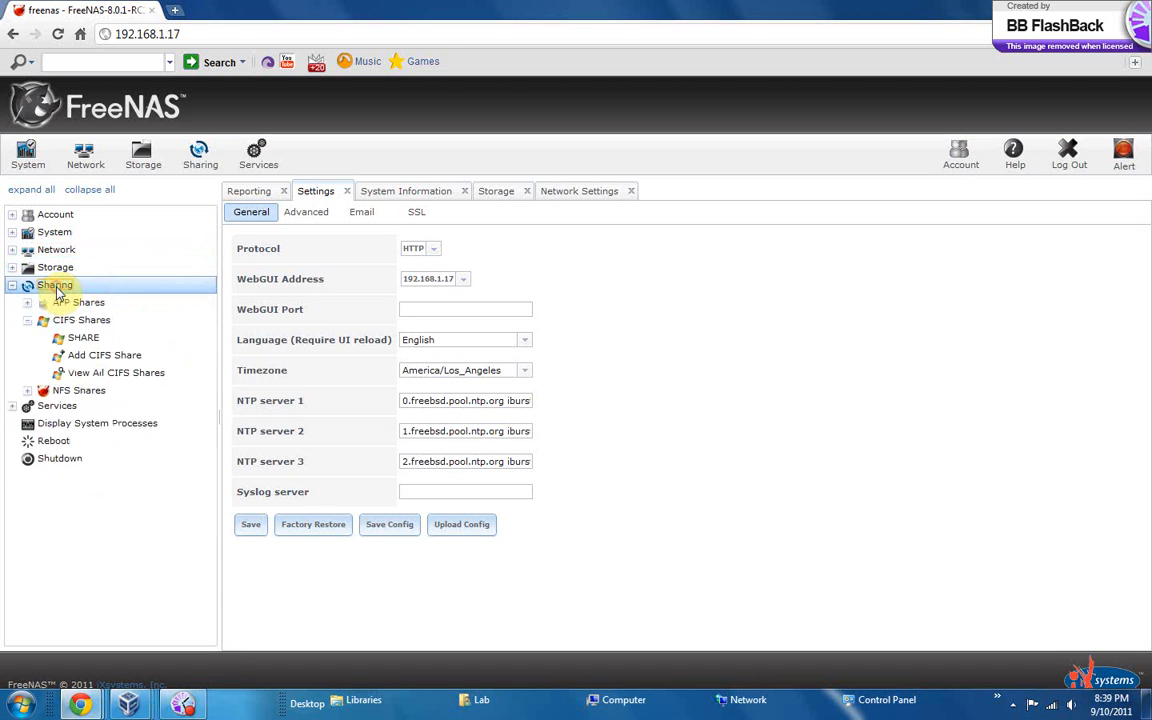
left_click(88, 338)
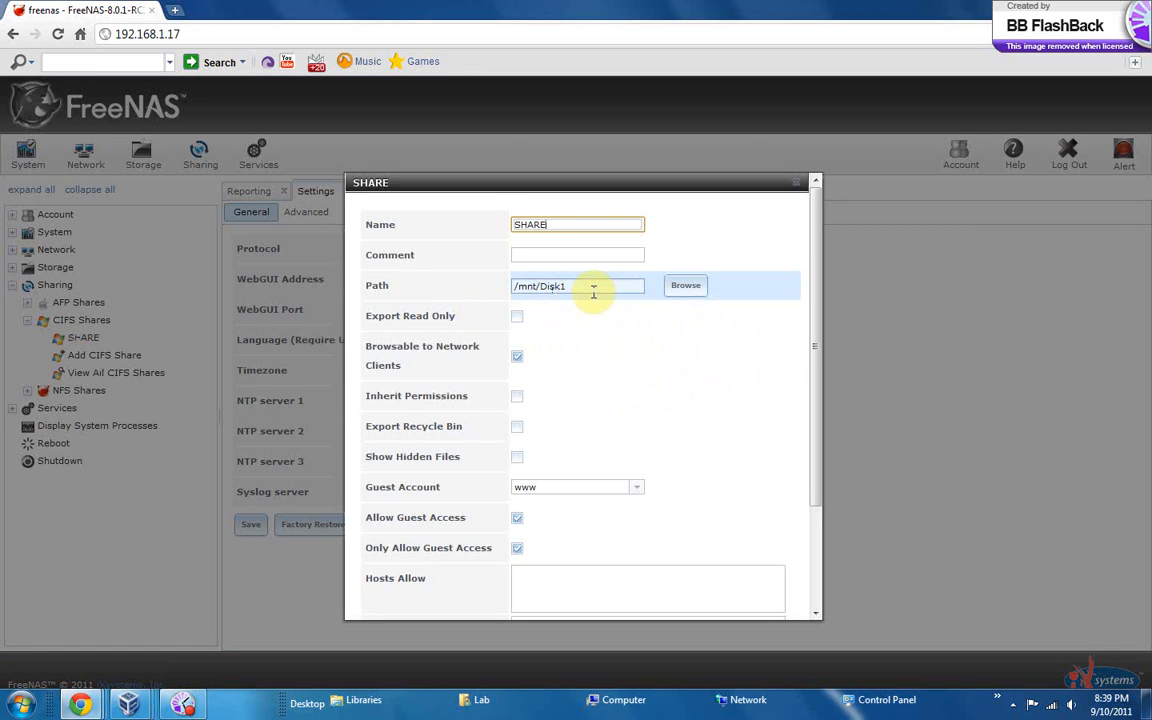
scroll(570, 490, "down", 3)
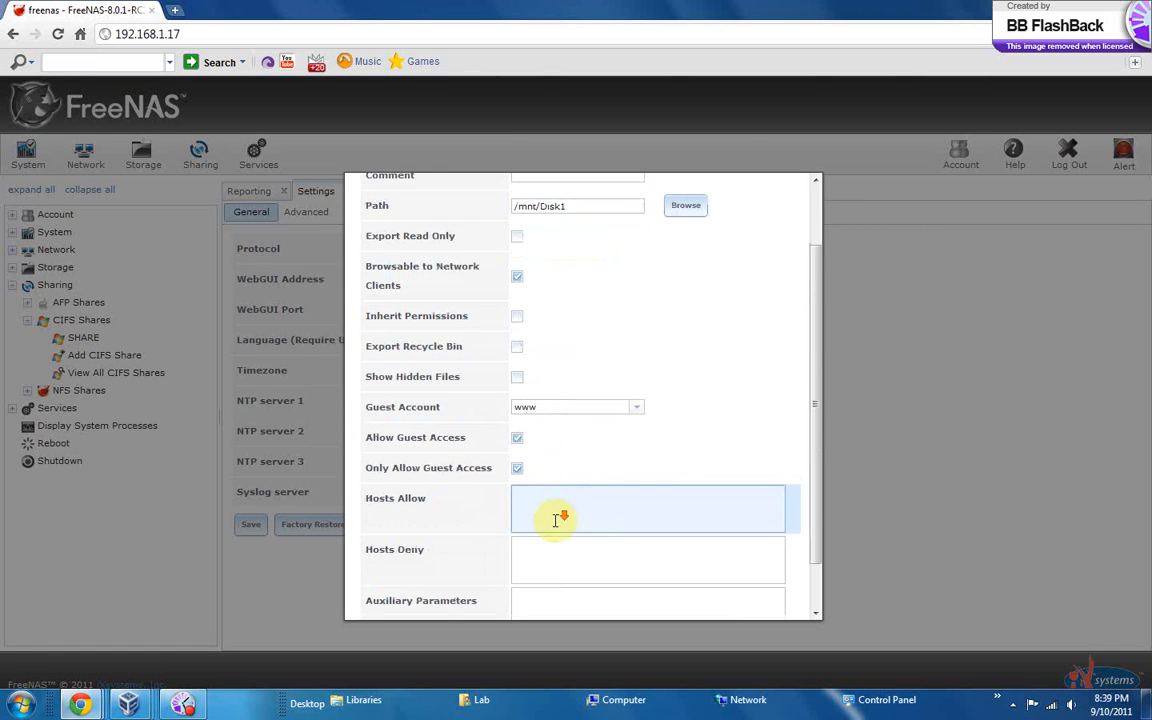
left_click(372, 597)
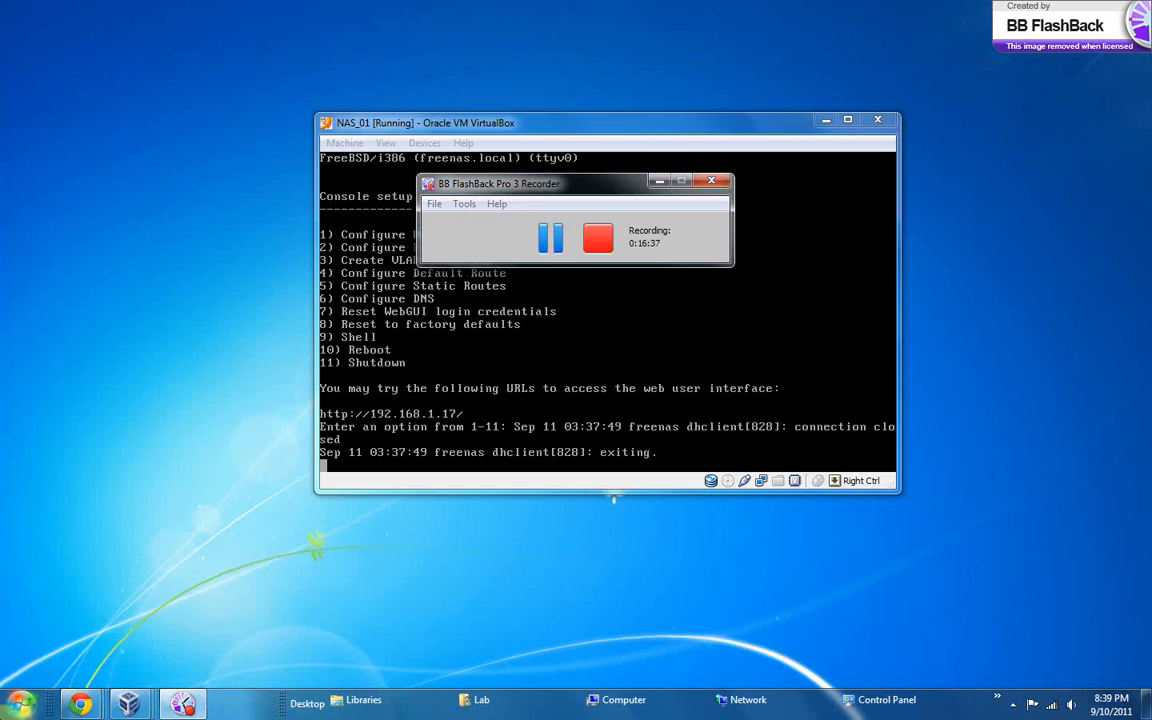
Open the network location \\share from Windows, view its shared folders and close the window
left_click(18, 706)
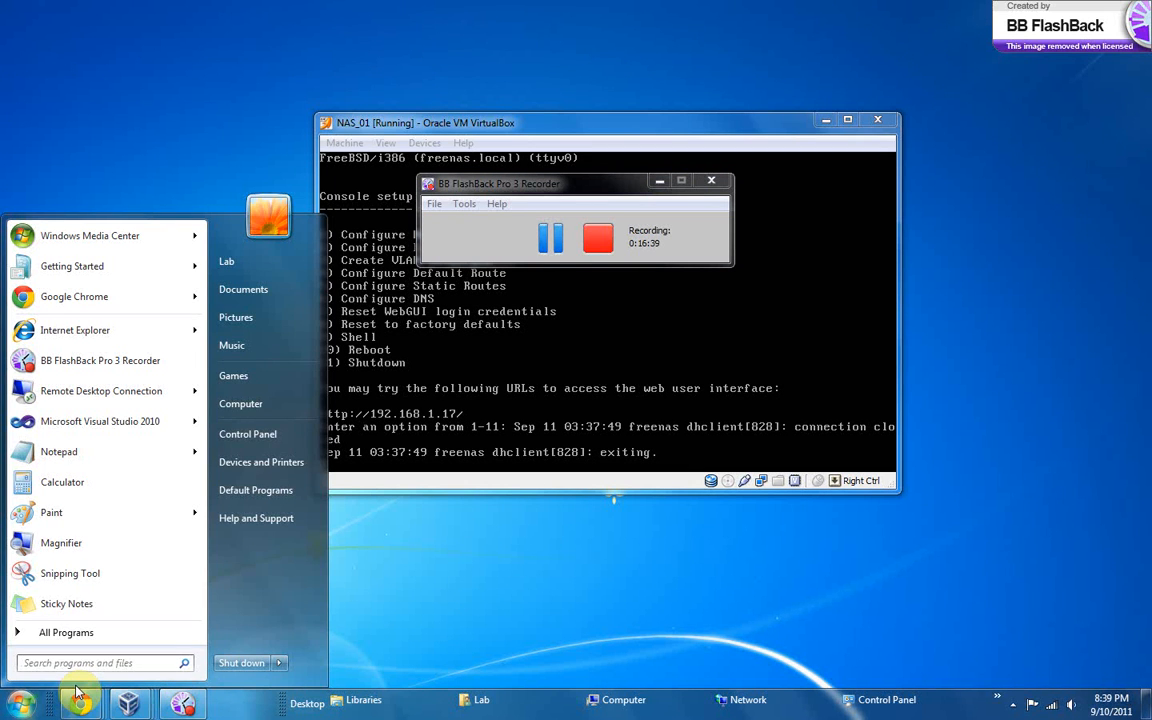
type("\\\\s")
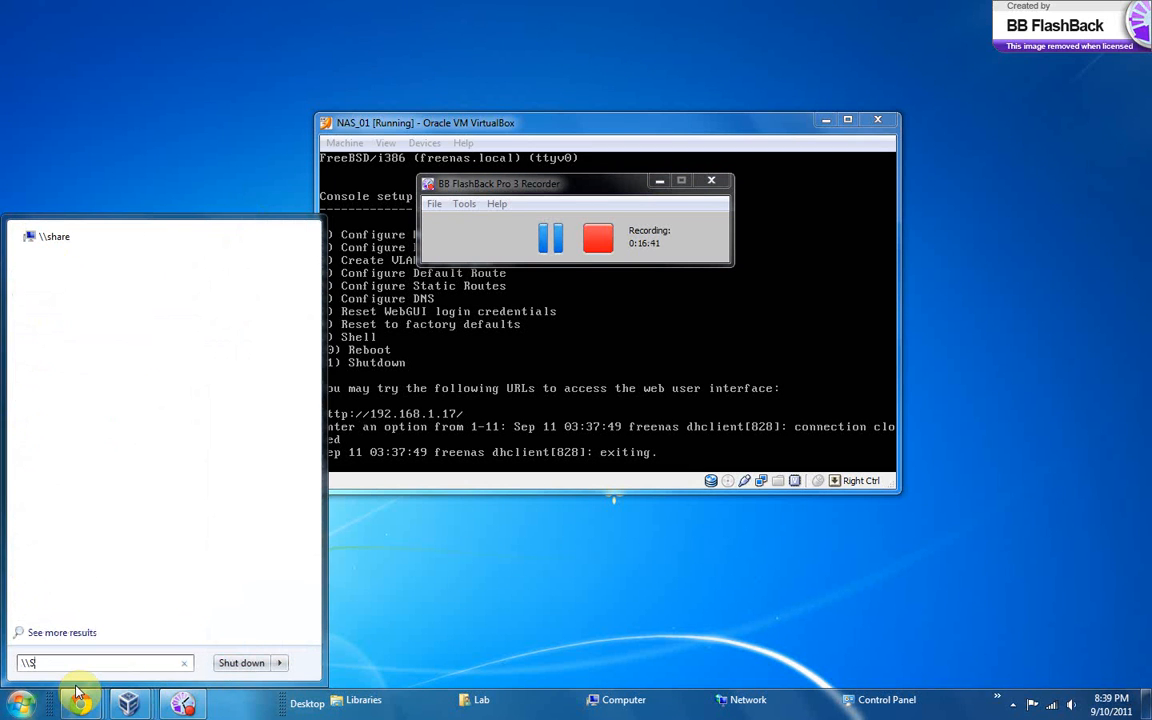
key("Return")
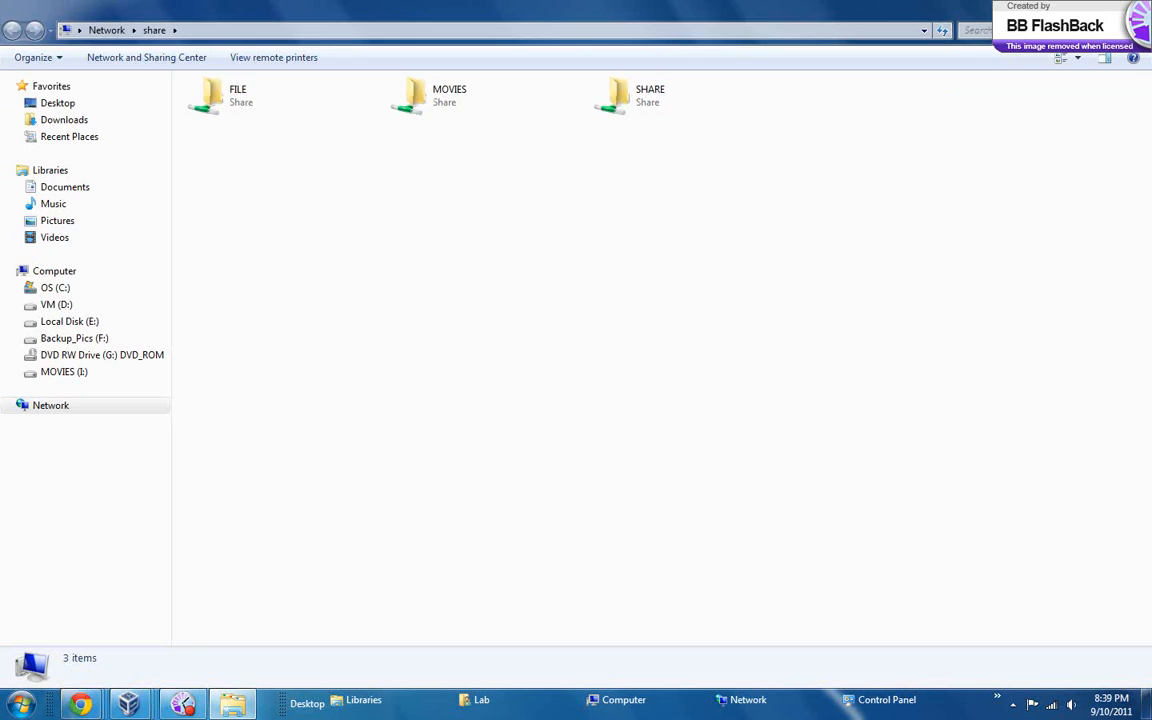
left_click(1132, 8)
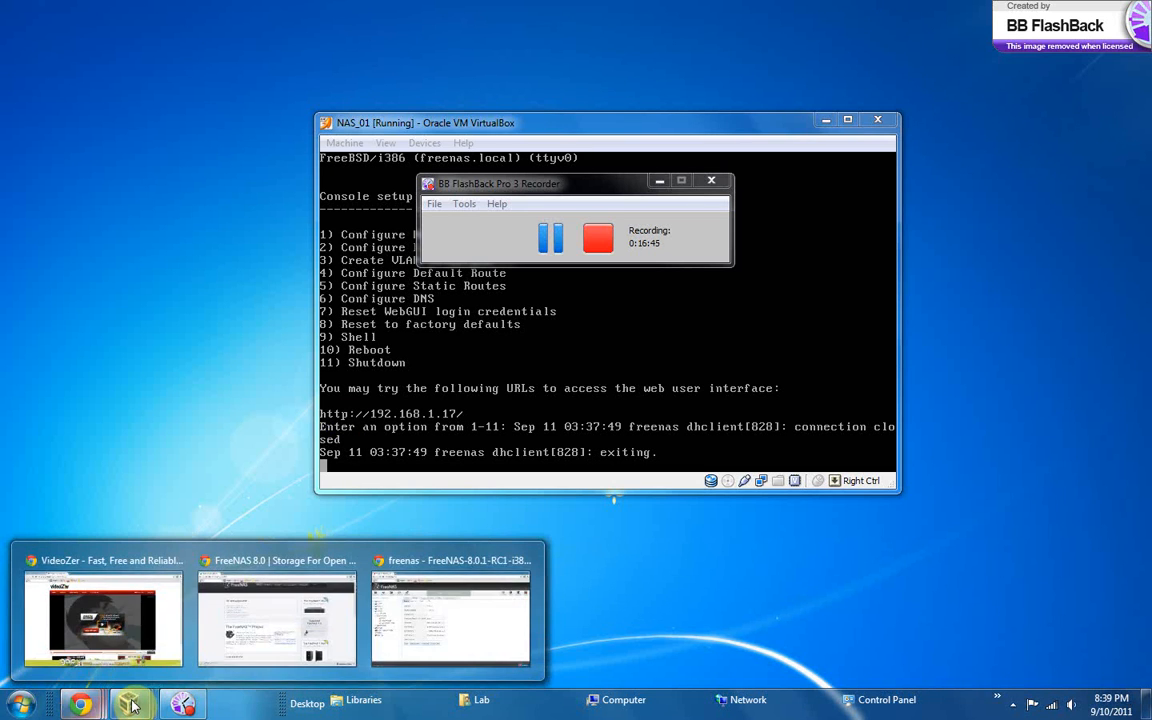
Return to the FreeNAS page in the browser and rename the CIFS share SHARE to TEST
mouse_move(133, 706)
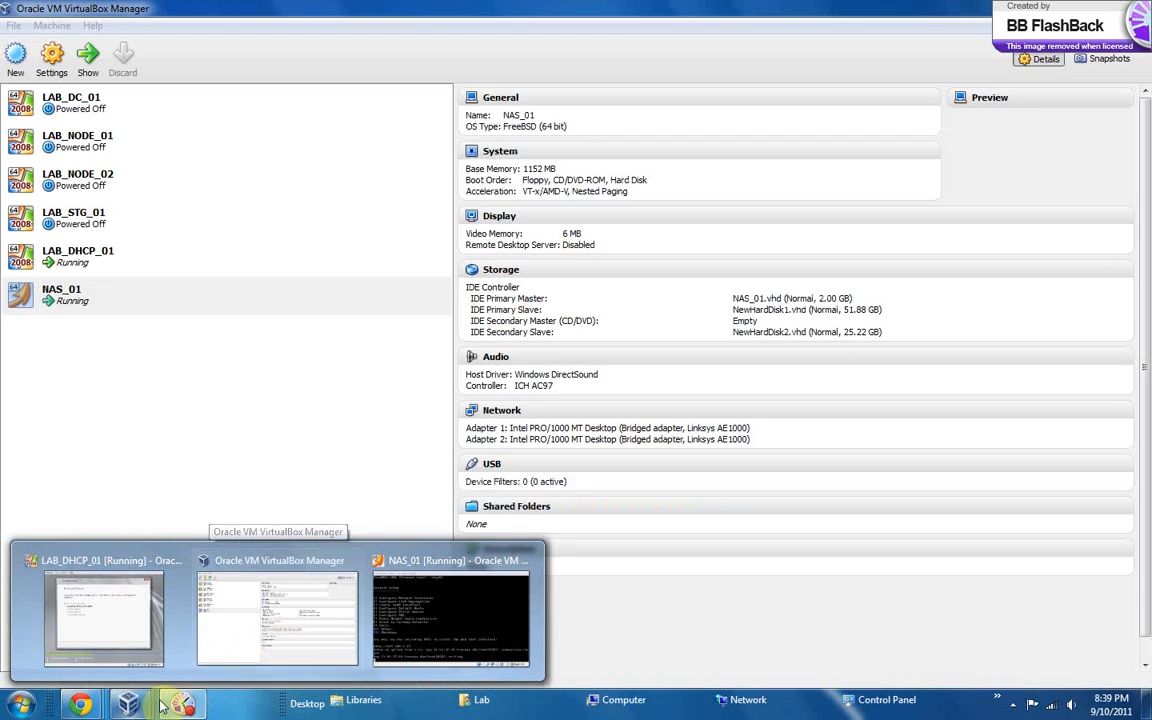
mouse_move(180, 706)
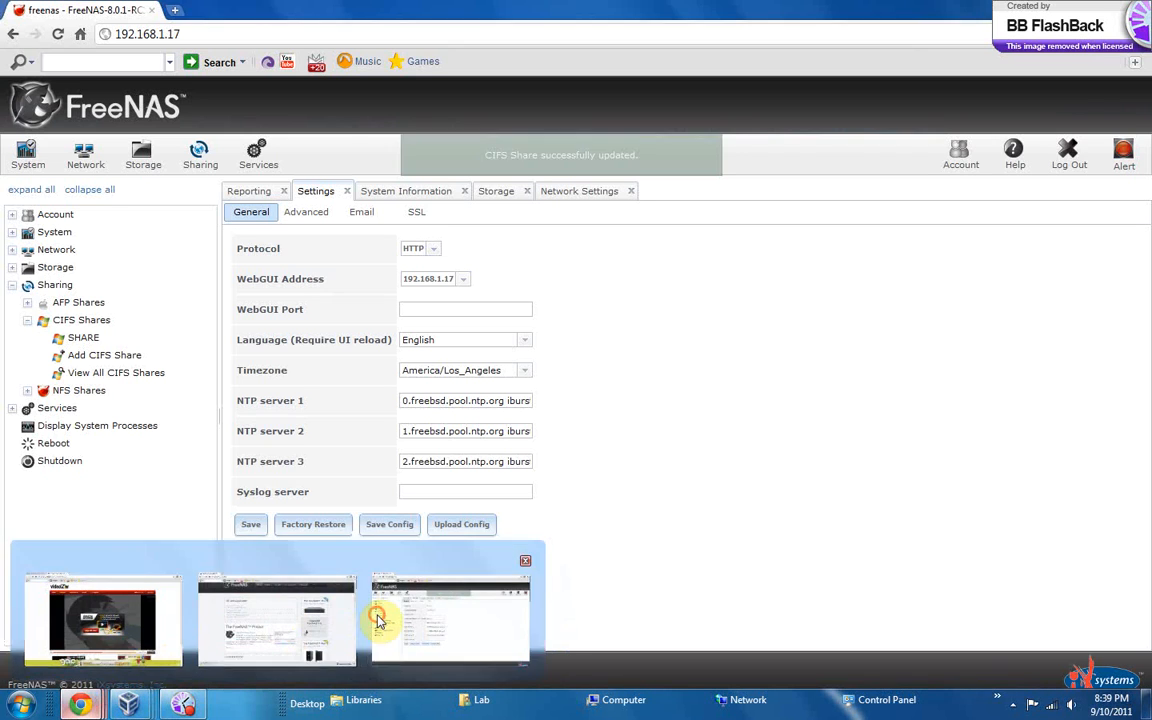
left_click(380, 617)
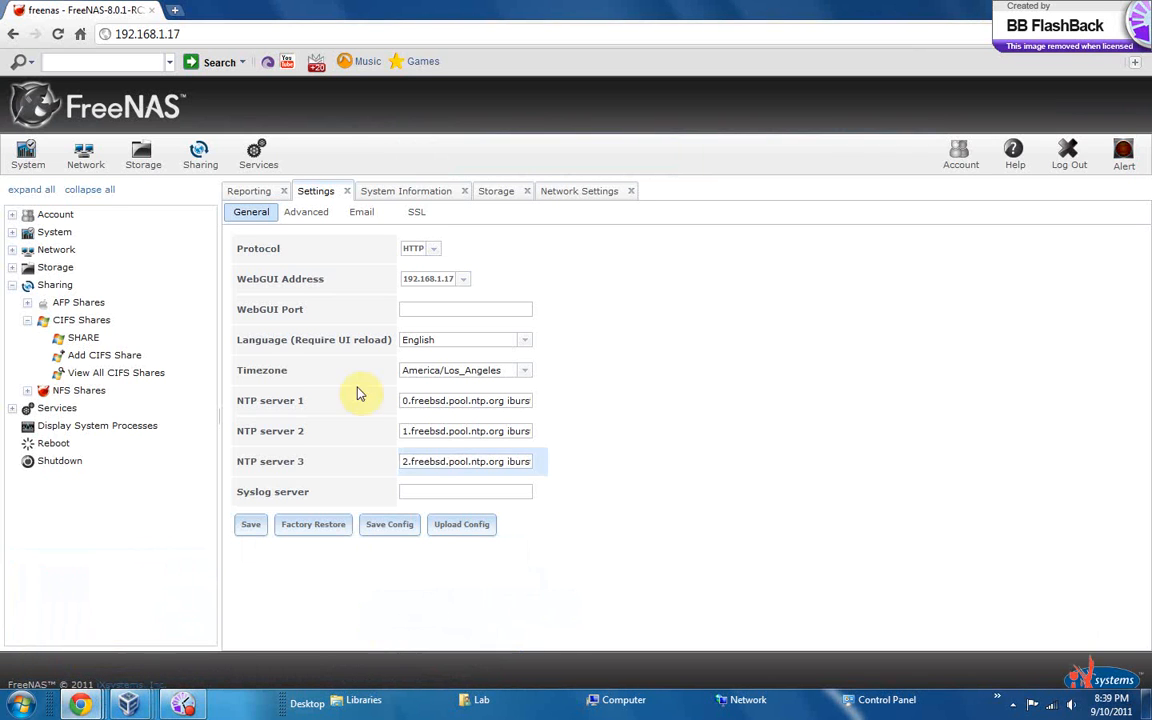
left_click(86, 340)
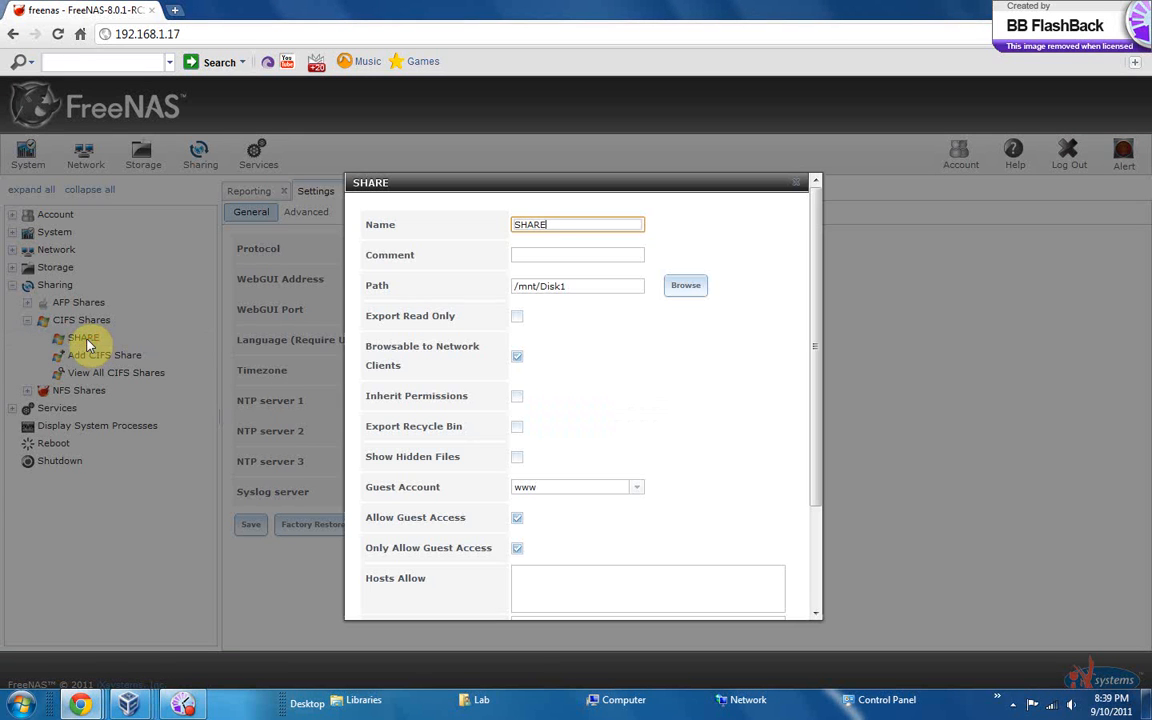
left_click_drag(561, 222, 464, 219)
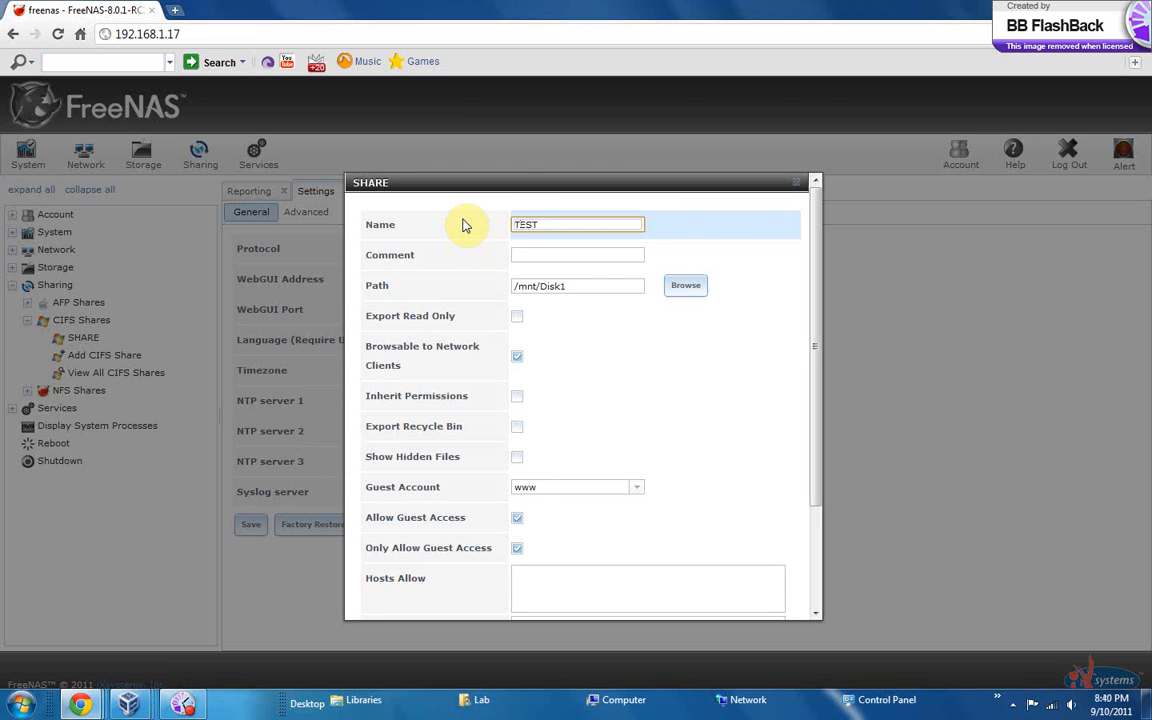
left_click_drag(815, 337, 697, 489)
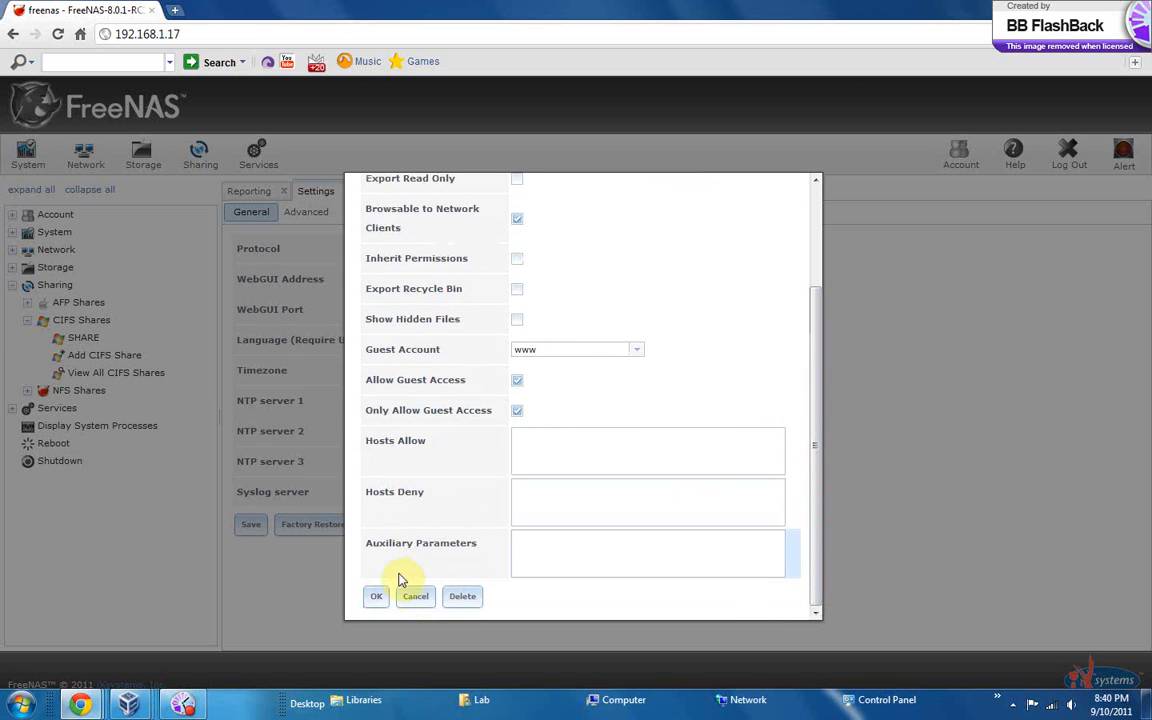
left_click(378, 596)
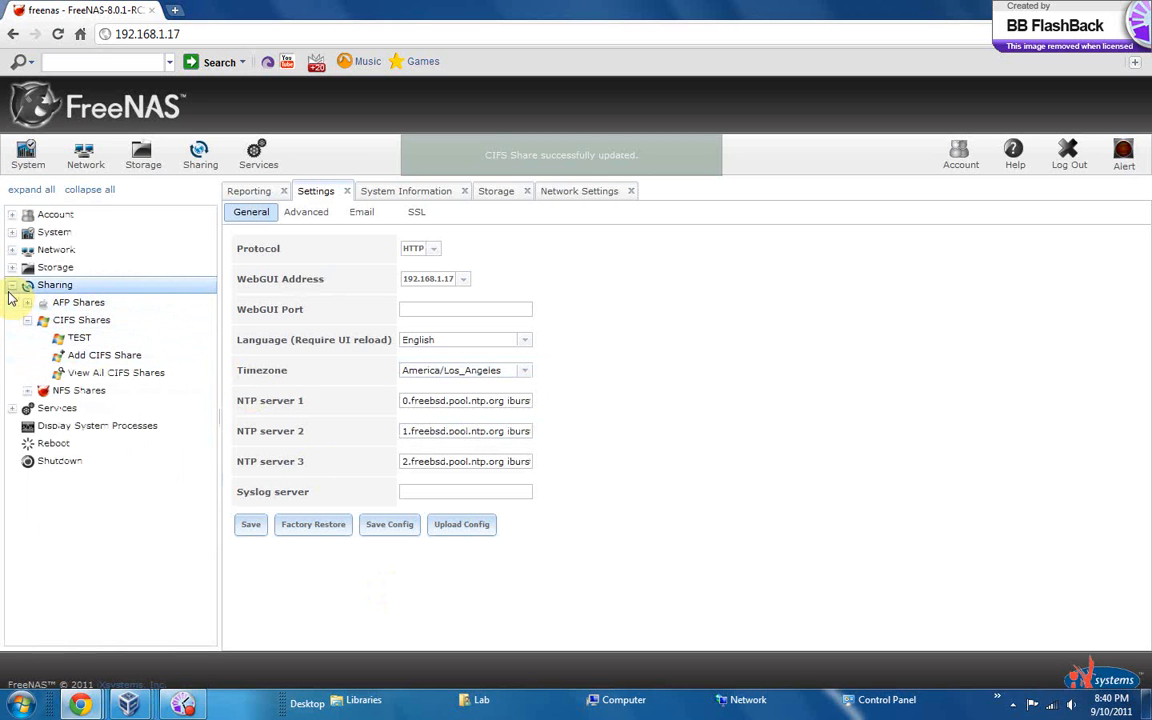
Collapse the Sharing branch, open the CIFS service settings and set the NetBIOS name to LAB
left_click(9, 290)
left_click(55, 302)
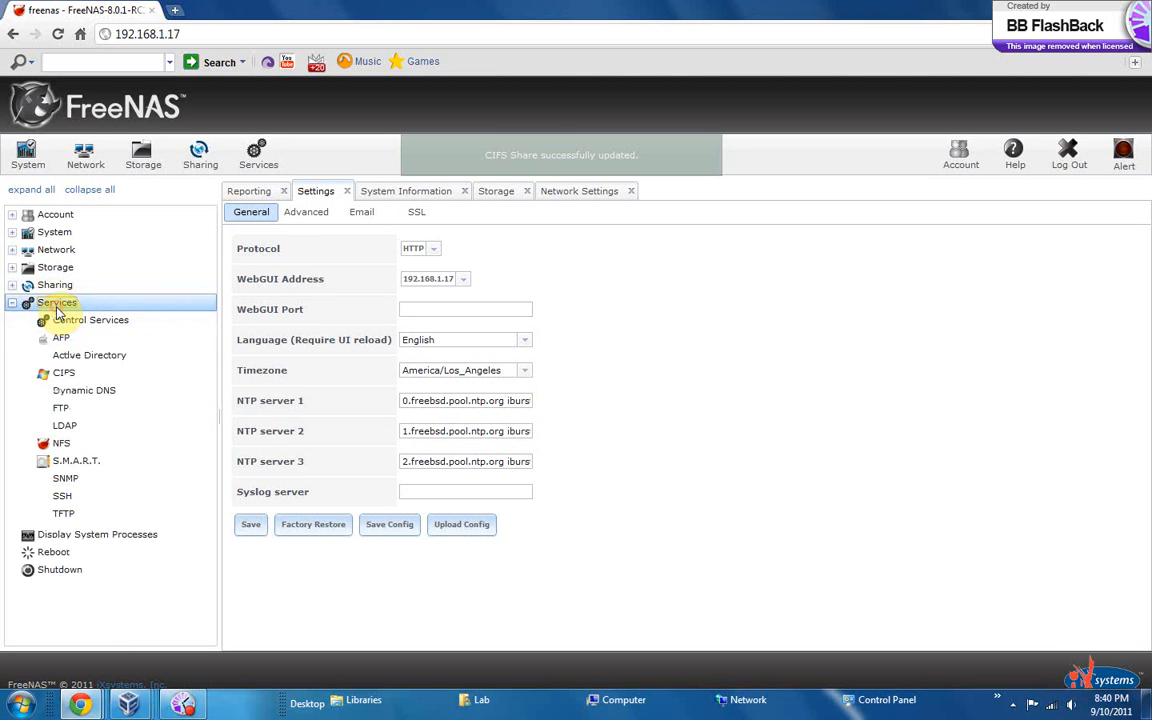
left_click(77, 373)
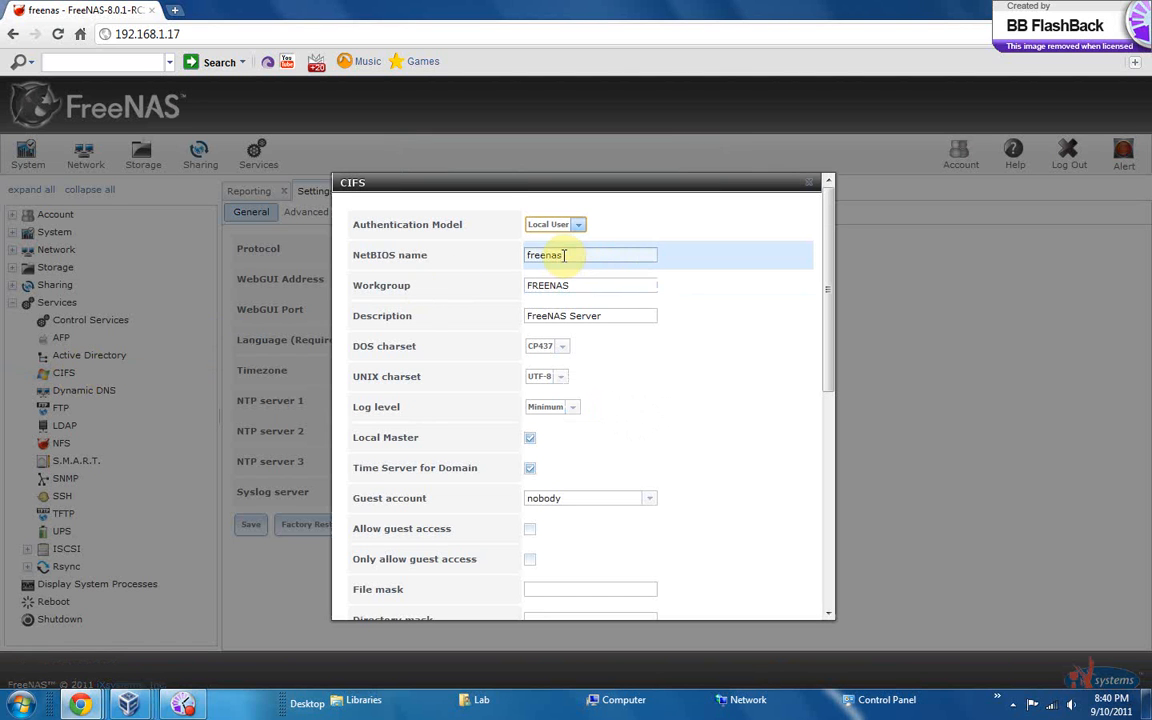
left_click_drag(576, 259, 496, 258)
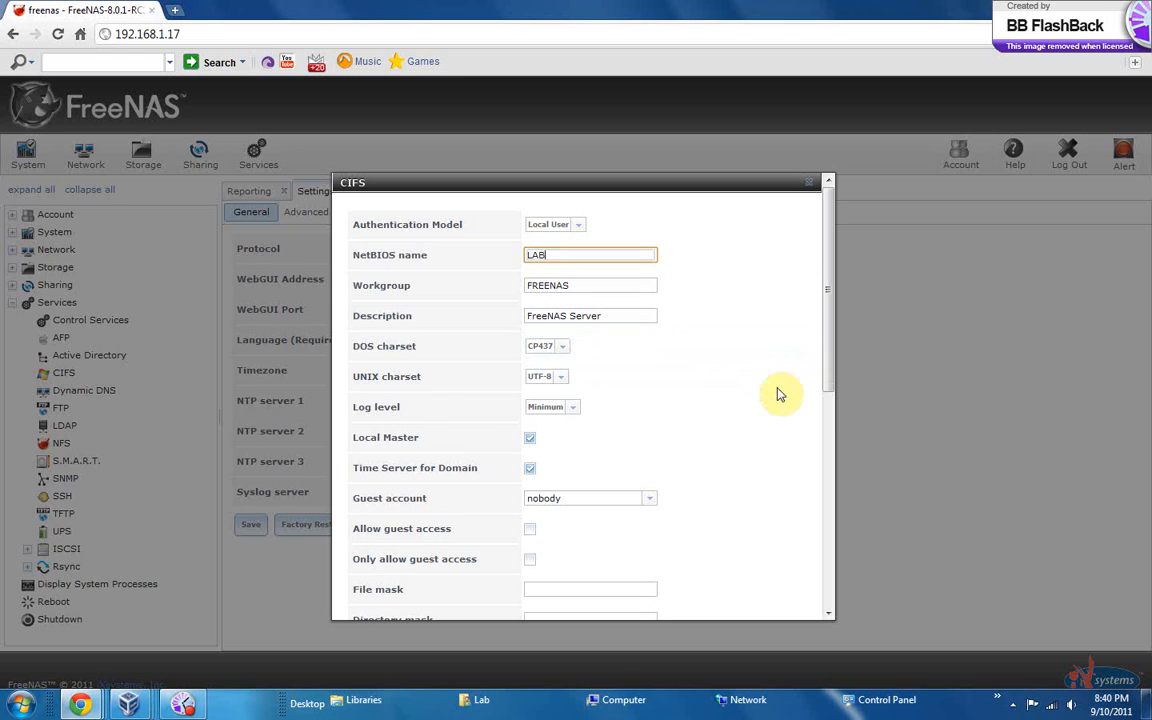
Enable Allow guest access and Only allow guest access for the CIFS service and submit its settings
left_click(529, 529)
left_click(530, 559)
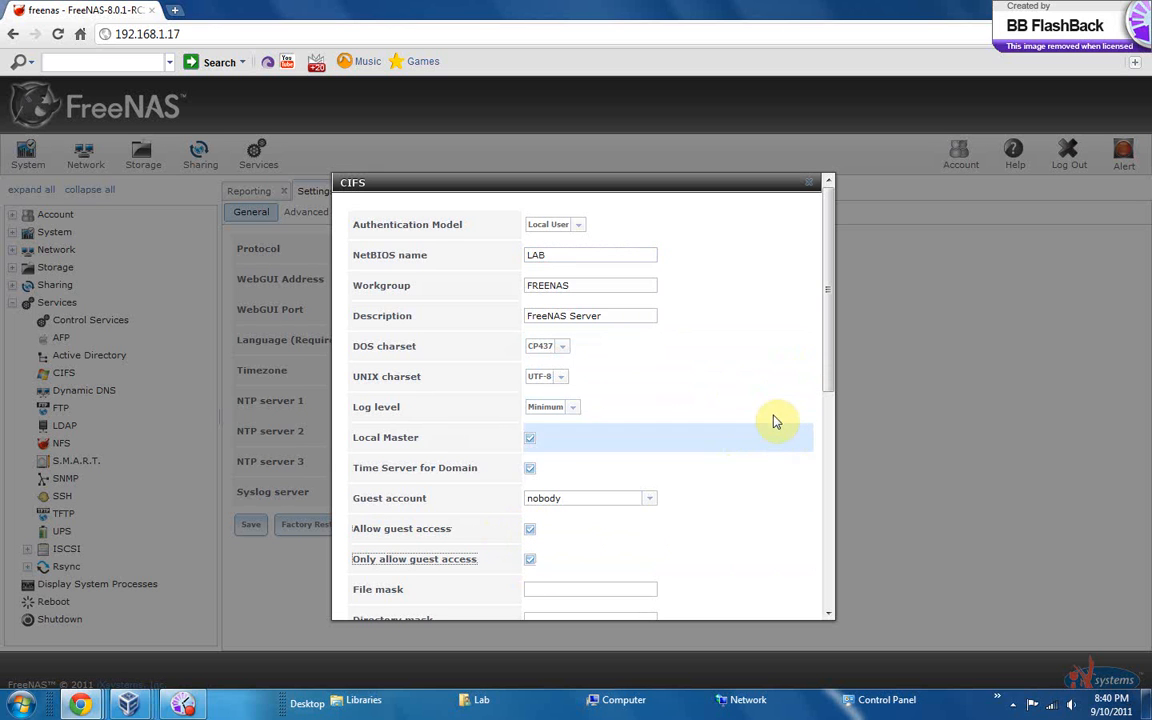
left_click_drag(825, 383, 828, 631)
left_click(363, 597)
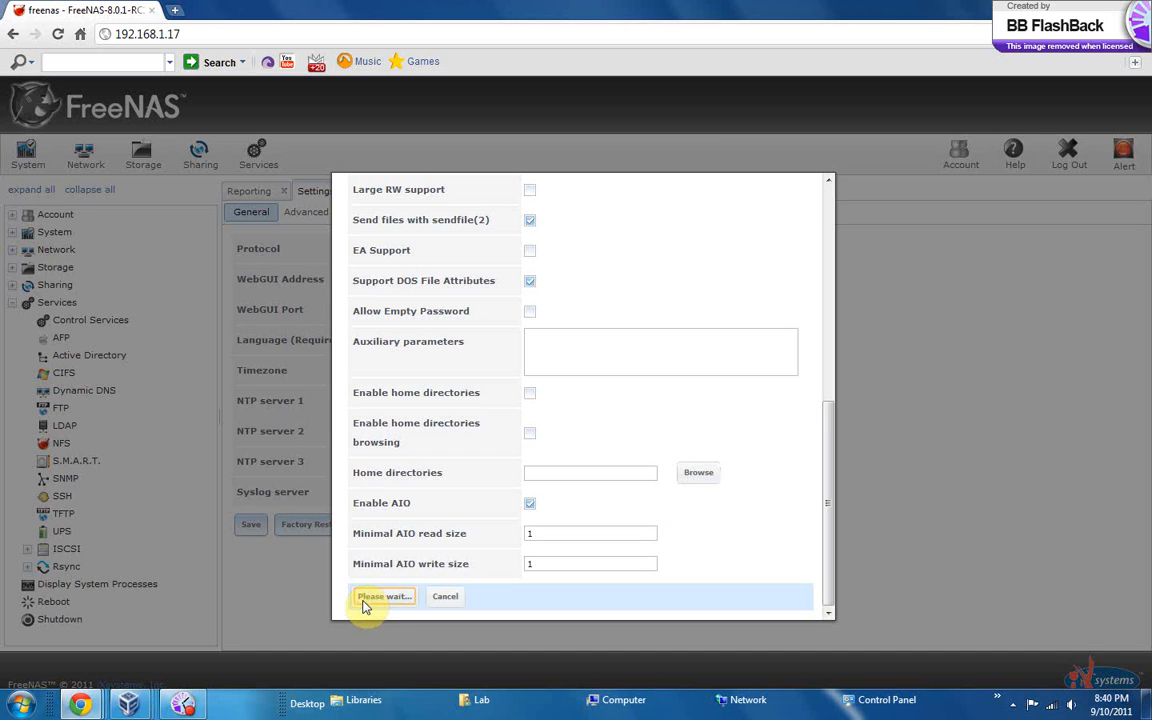
Try to open the network location \\LAB from Windows
key("super")
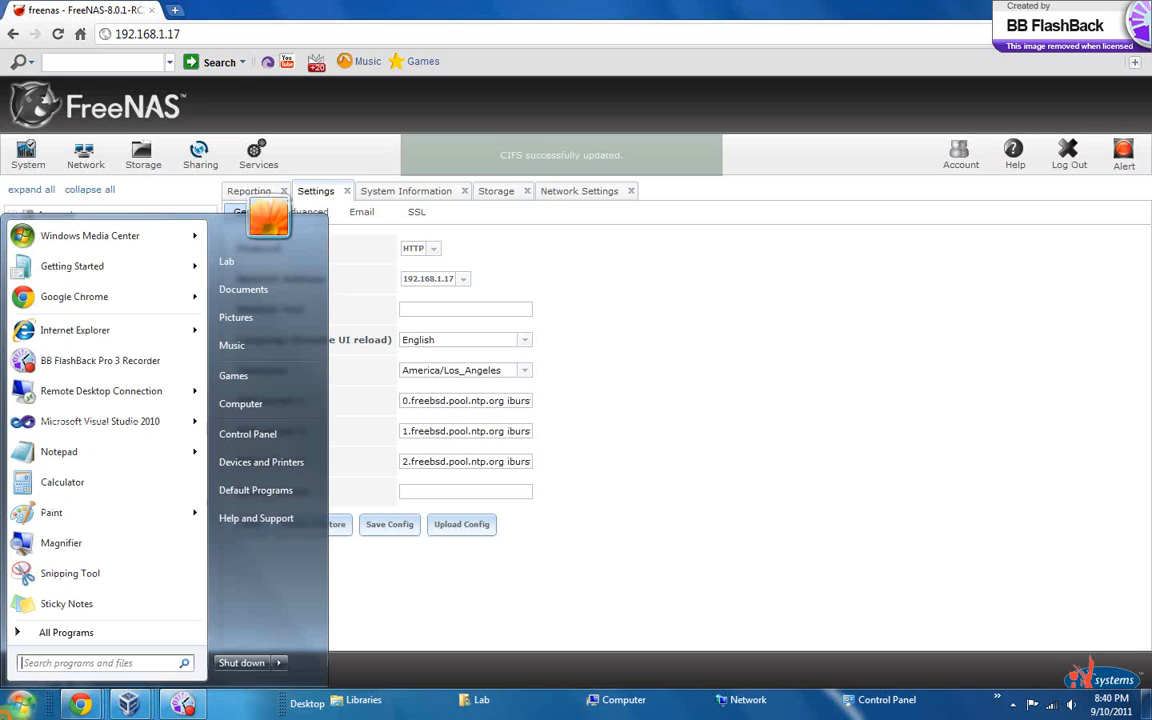
type("\\LAB")
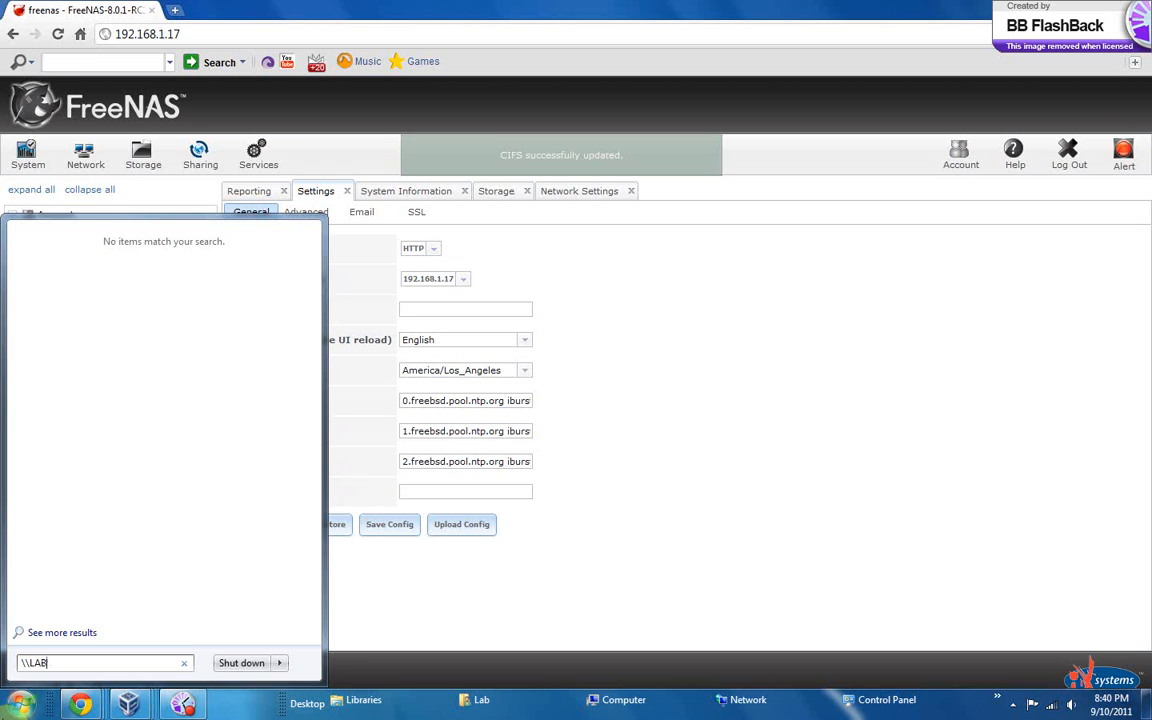
key("Return")
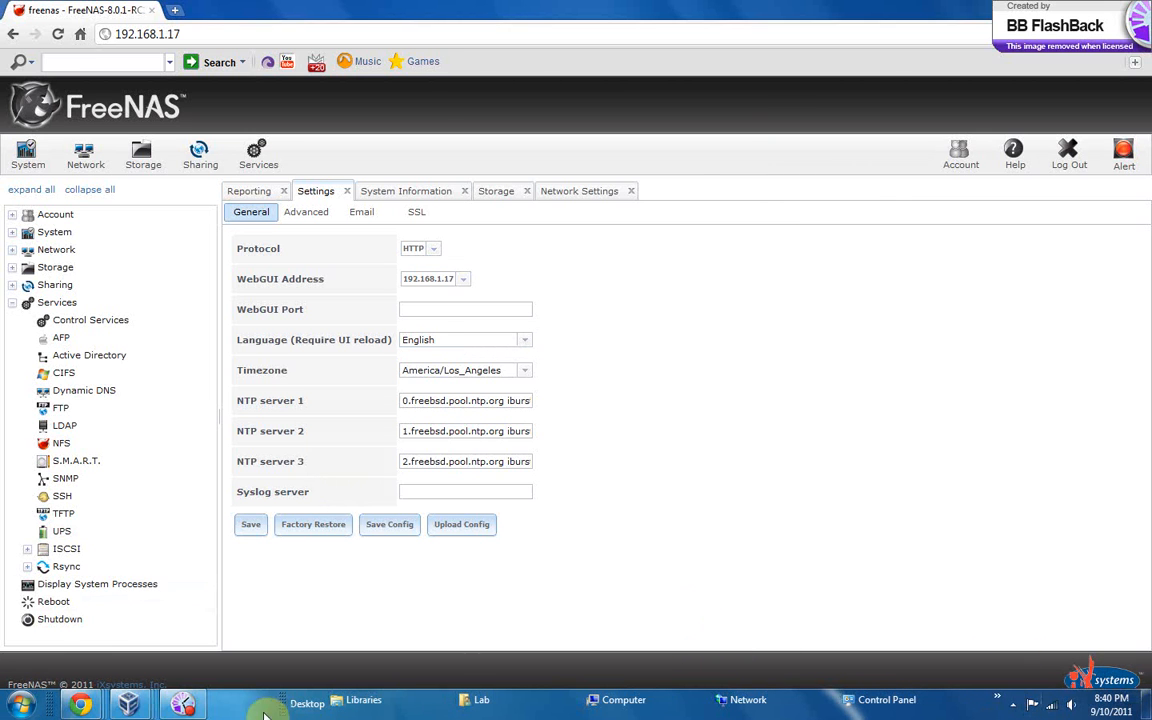
left_click(186, 704)
left_click(550, 237)
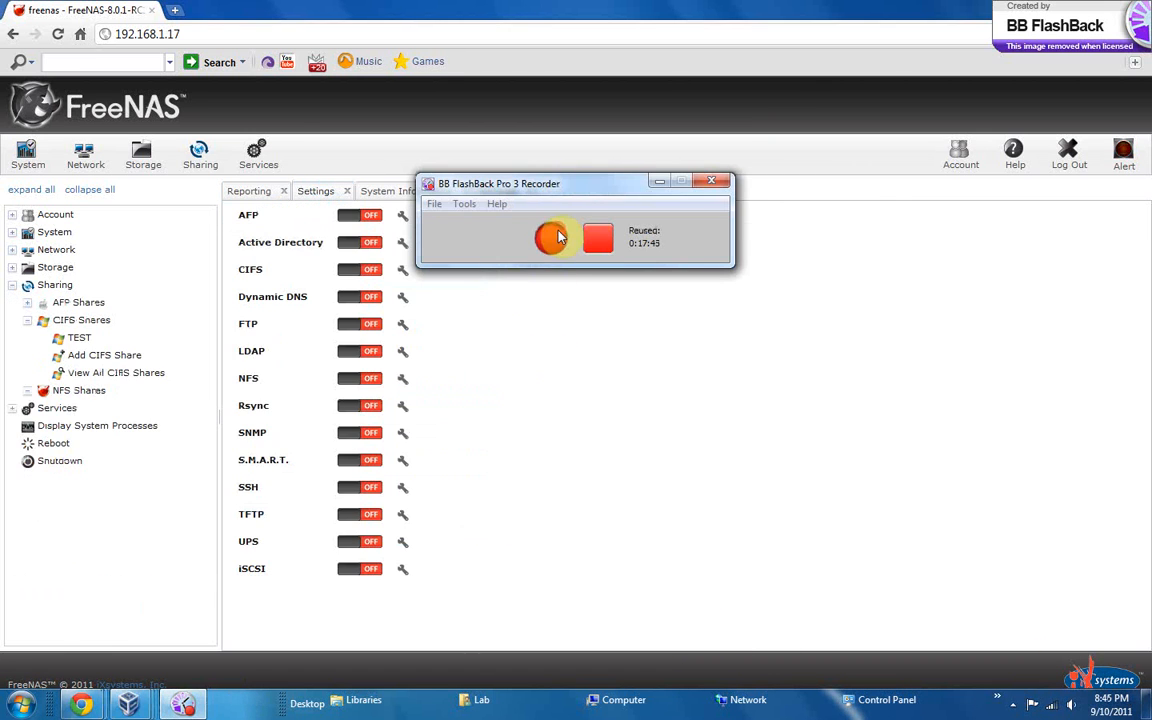
left_click(550, 237)
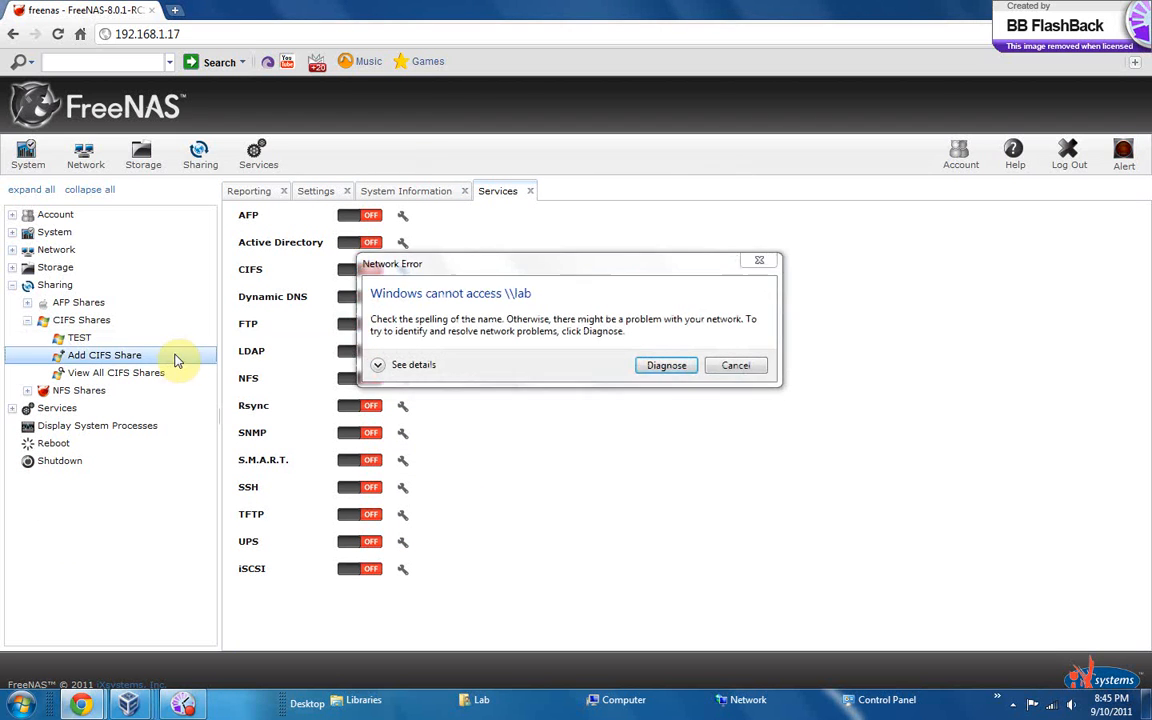
Dismiss the network error dialogs for \\lab and \\test
left_click(755, 269)
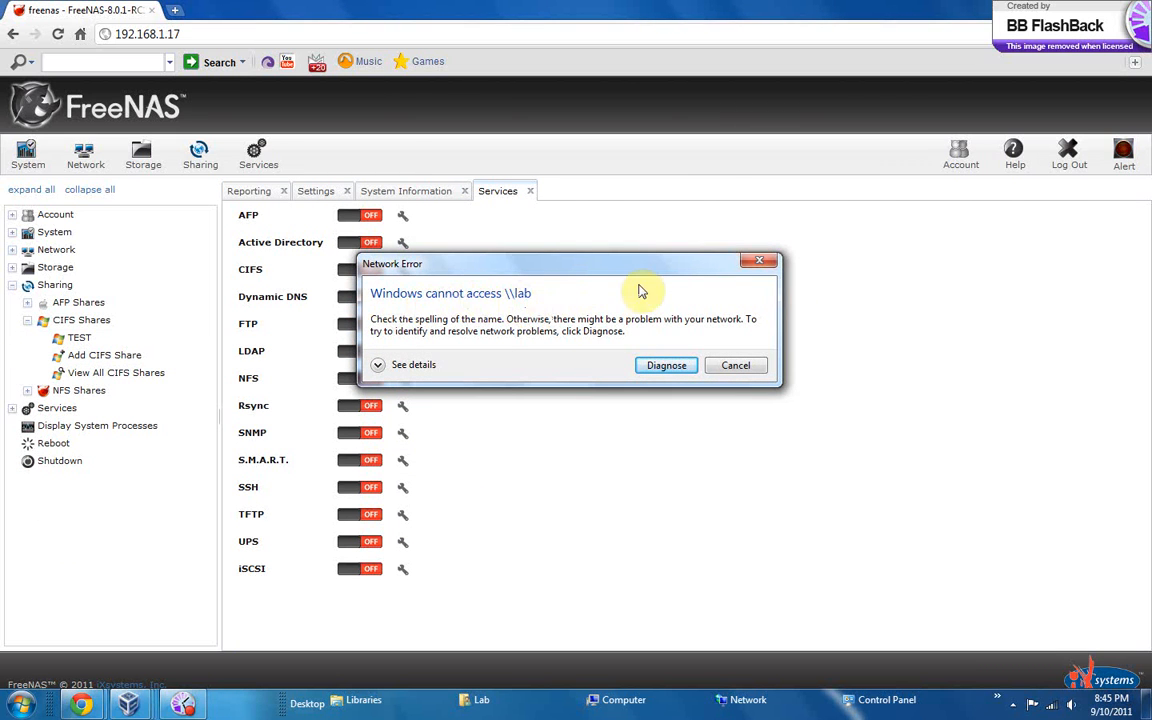
left_click(758, 264)
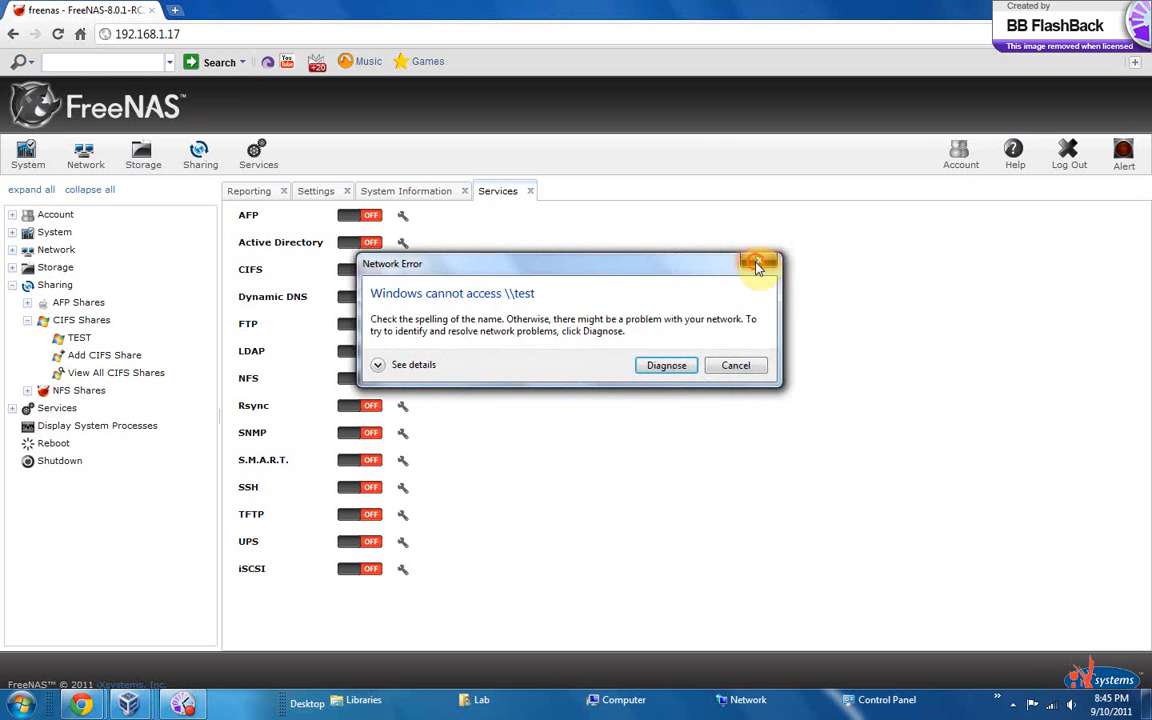
Close the \\test network error and turn on the CIFS service in FreeNAS
left_click(758, 264)
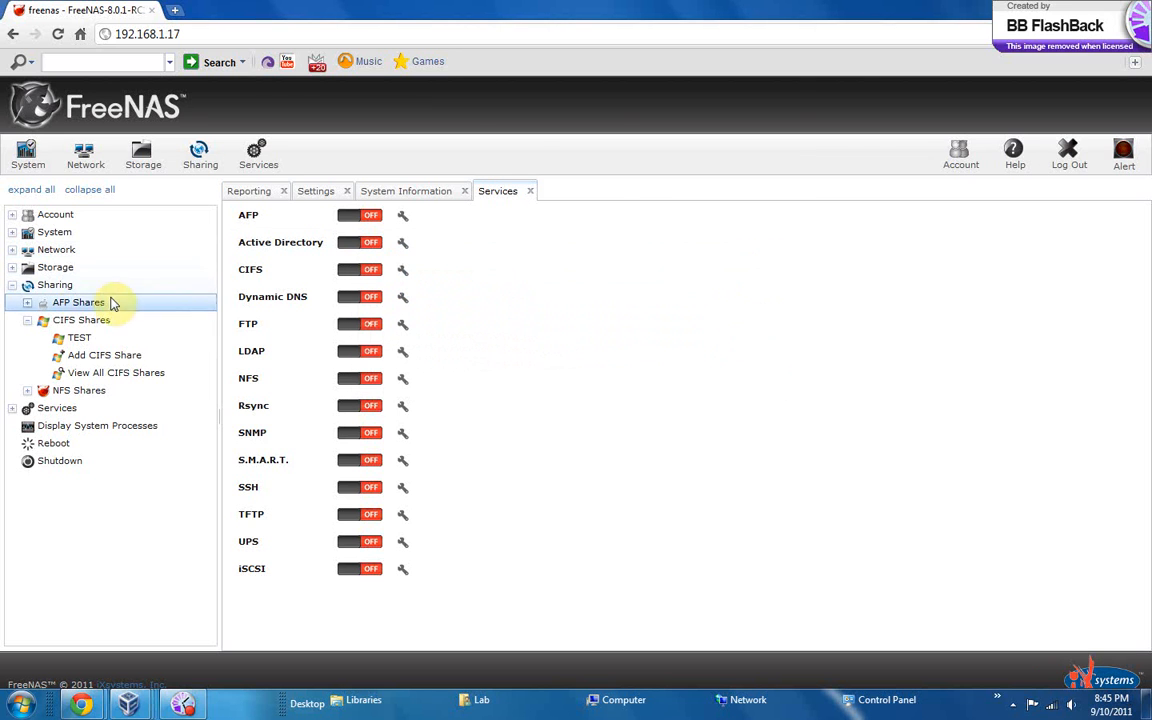
left_click(13, 409)
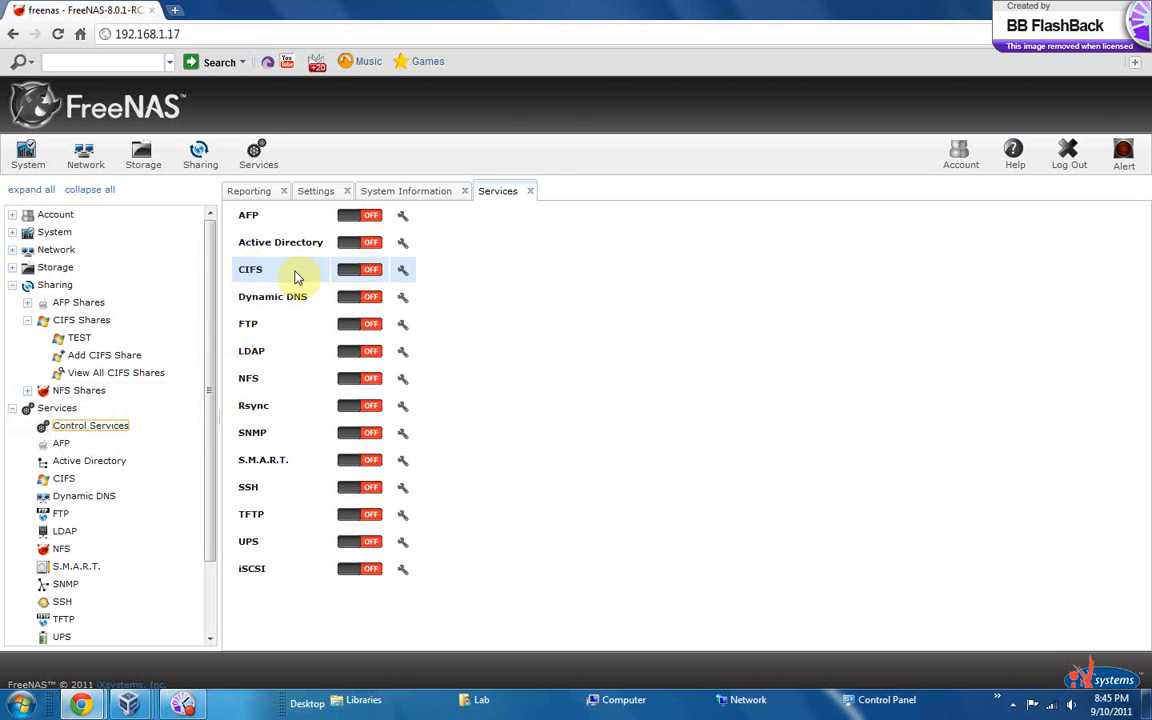
left_click(360, 271)
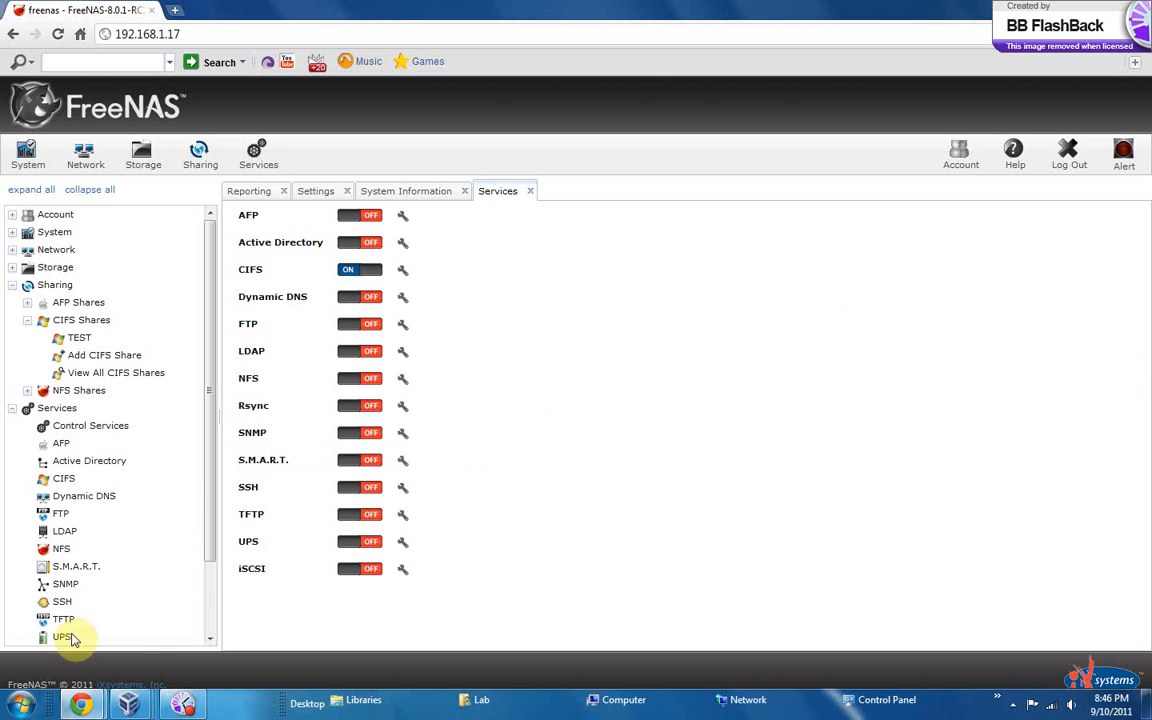
Open the network location \\lab from Windows, shrink its window and open the TEST share
left_click(20, 704)
type("\\\\")
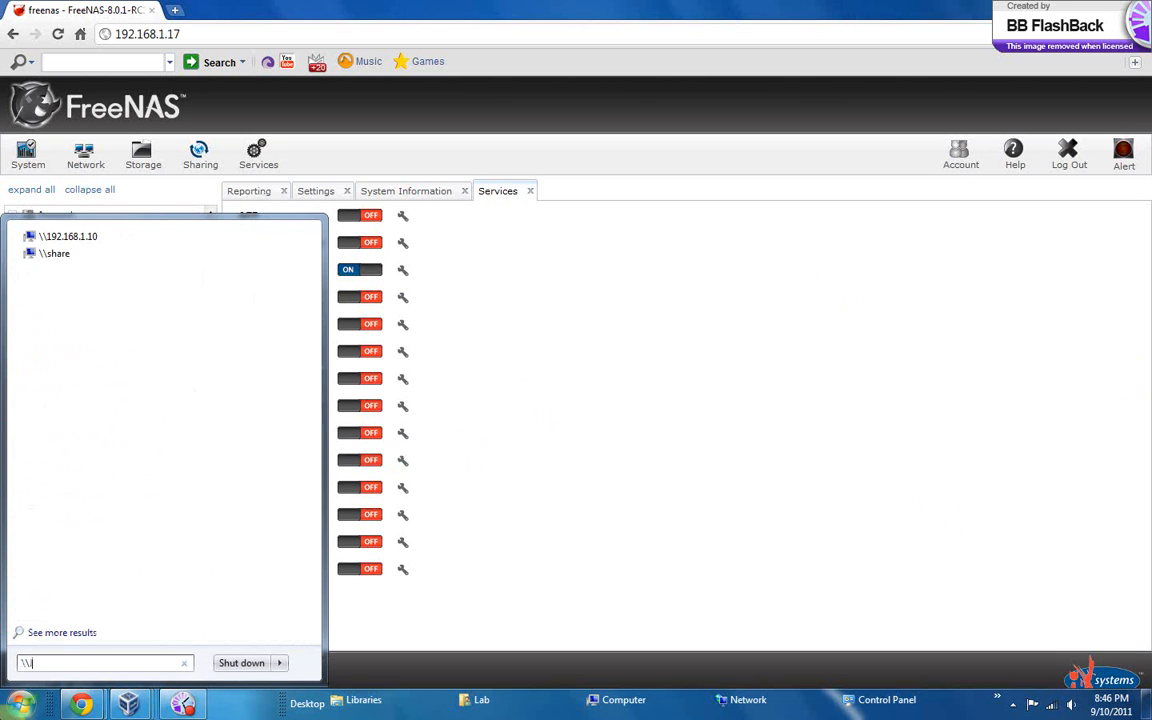
type("fab")
key("Return")
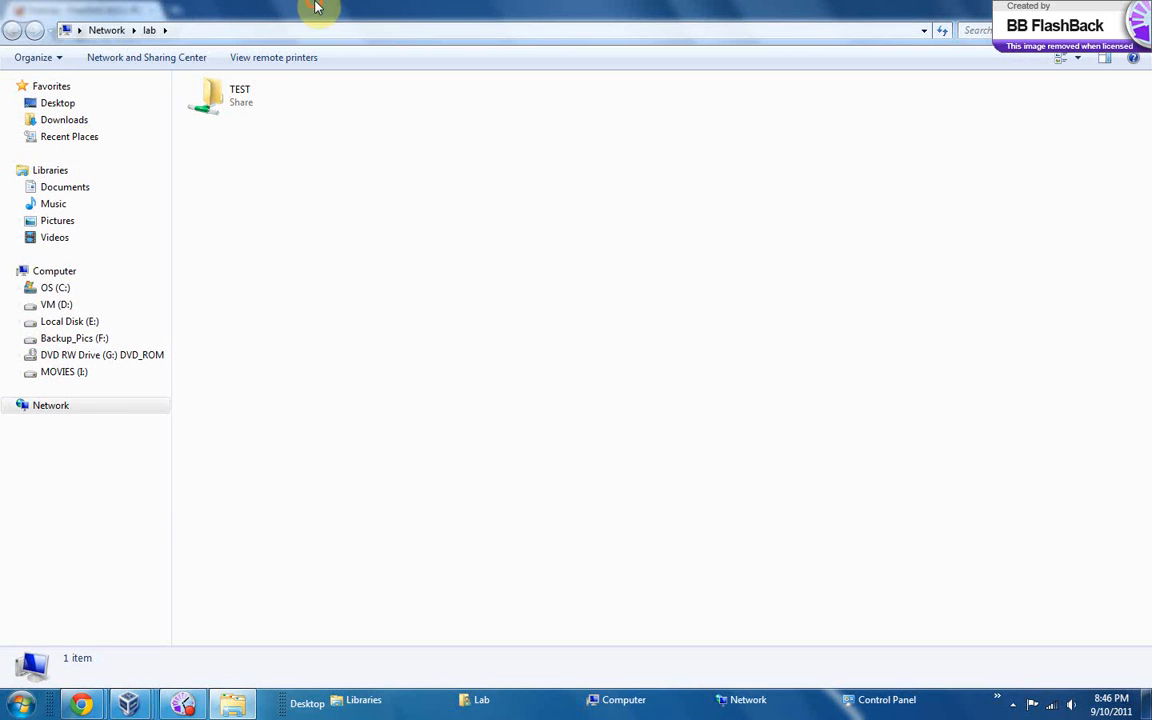
left_click_drag(316, 8, 526, 160)
double_click(437, 245)
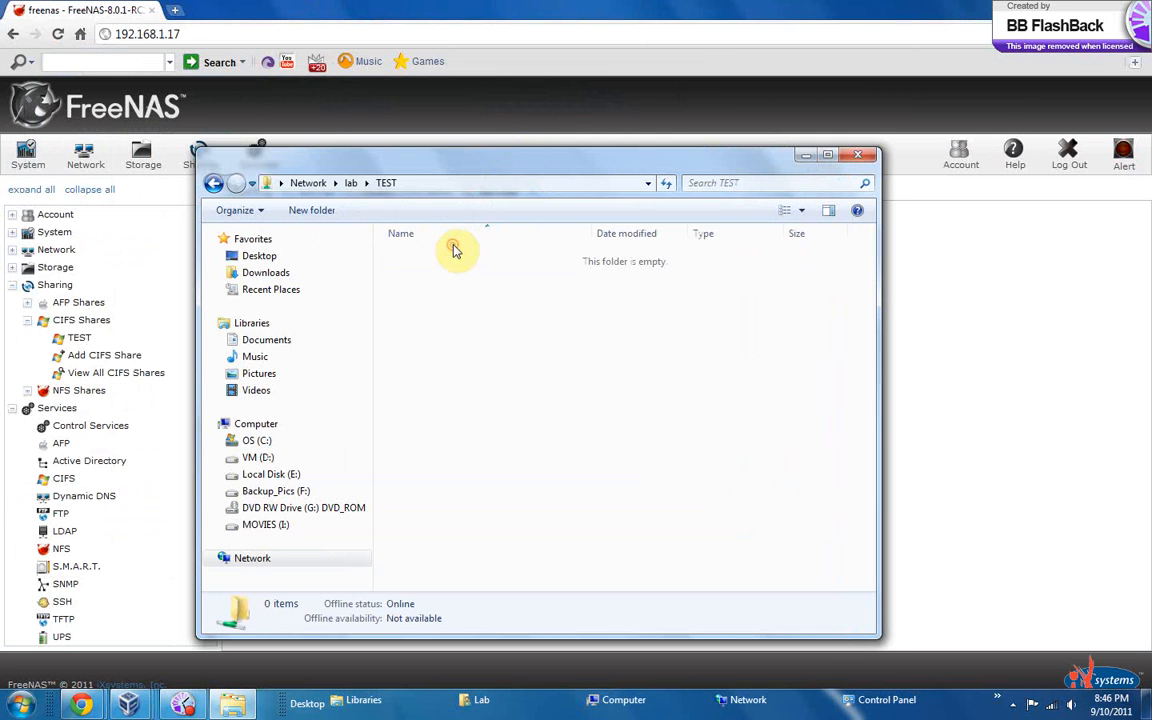
Return to the \\lab listing, review the TEST share's security and previous versions properties, and close both windows
left_click(216, 184)
right_click(447, 252)
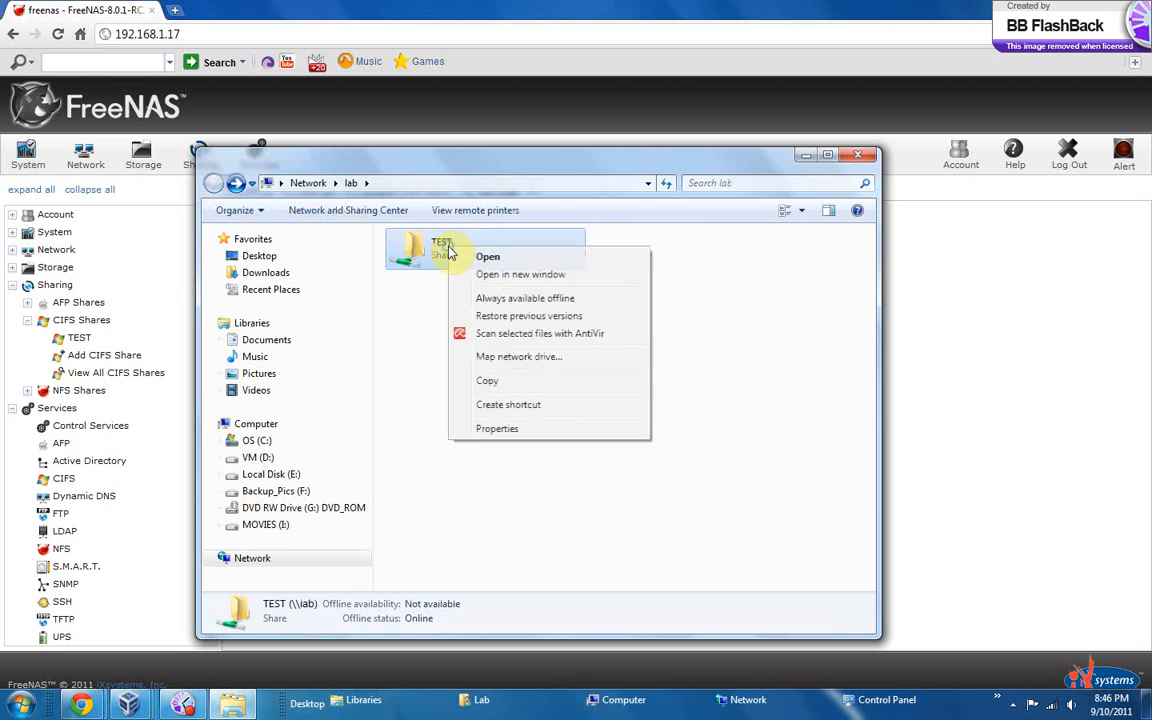
left_click(496, 426)
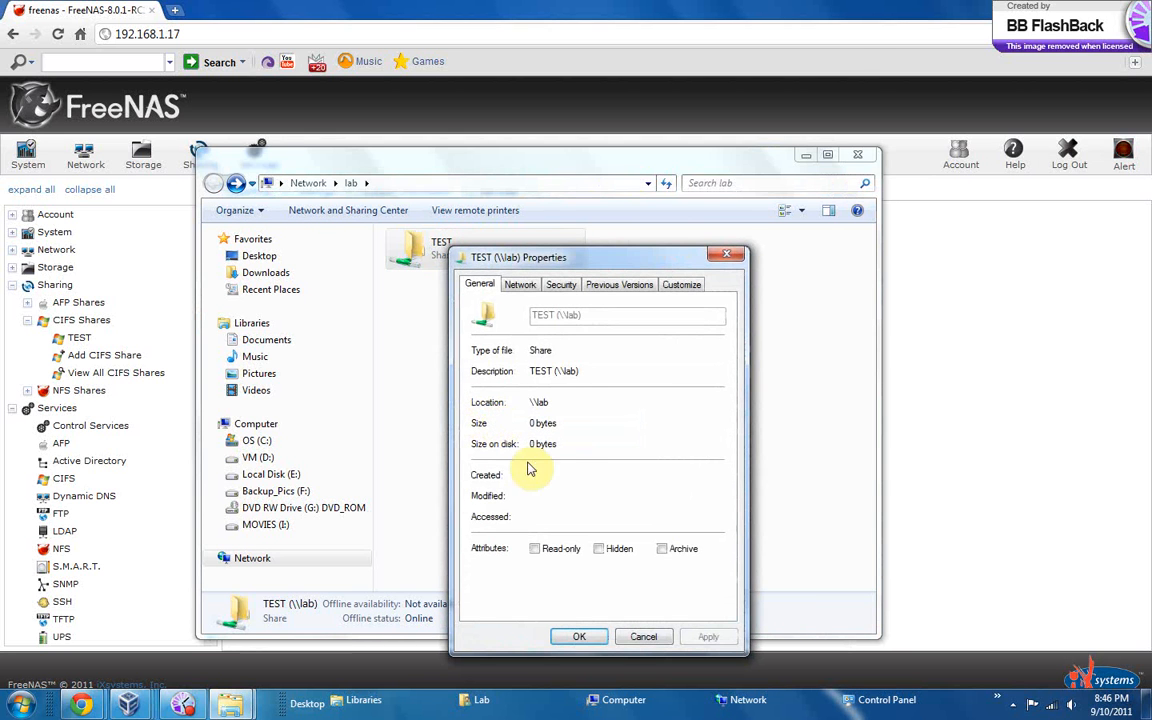
left_click(526, 287)
left_click(561, 285)
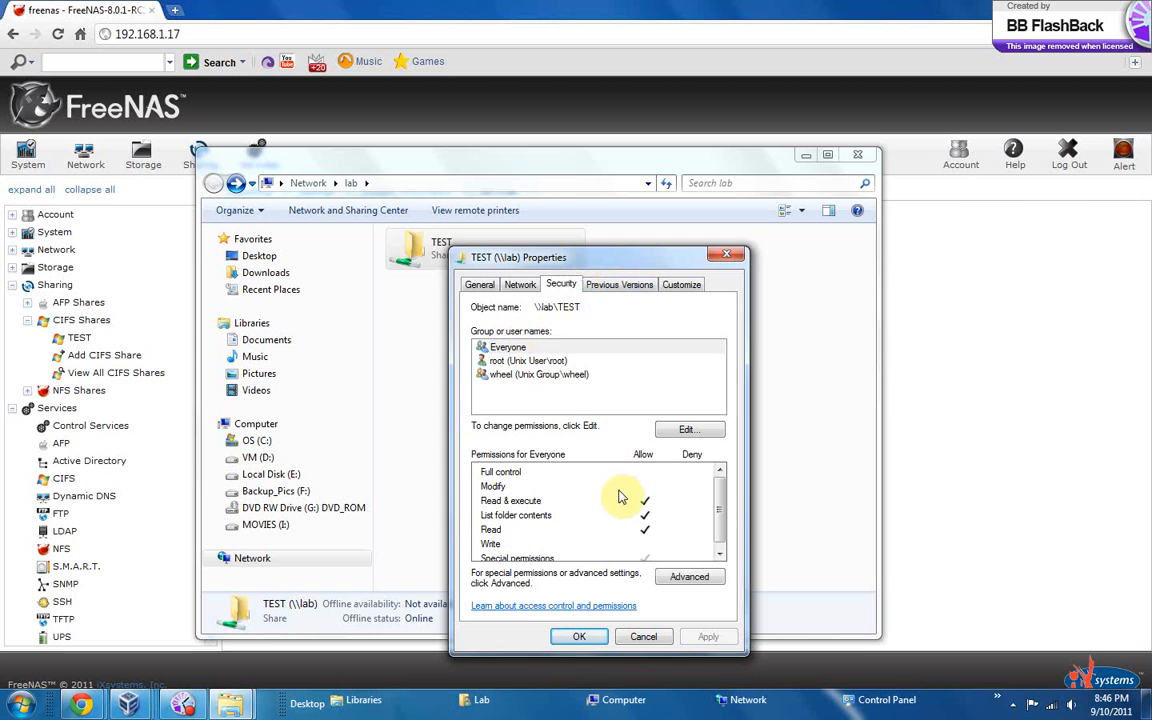
left_click(612, 285)
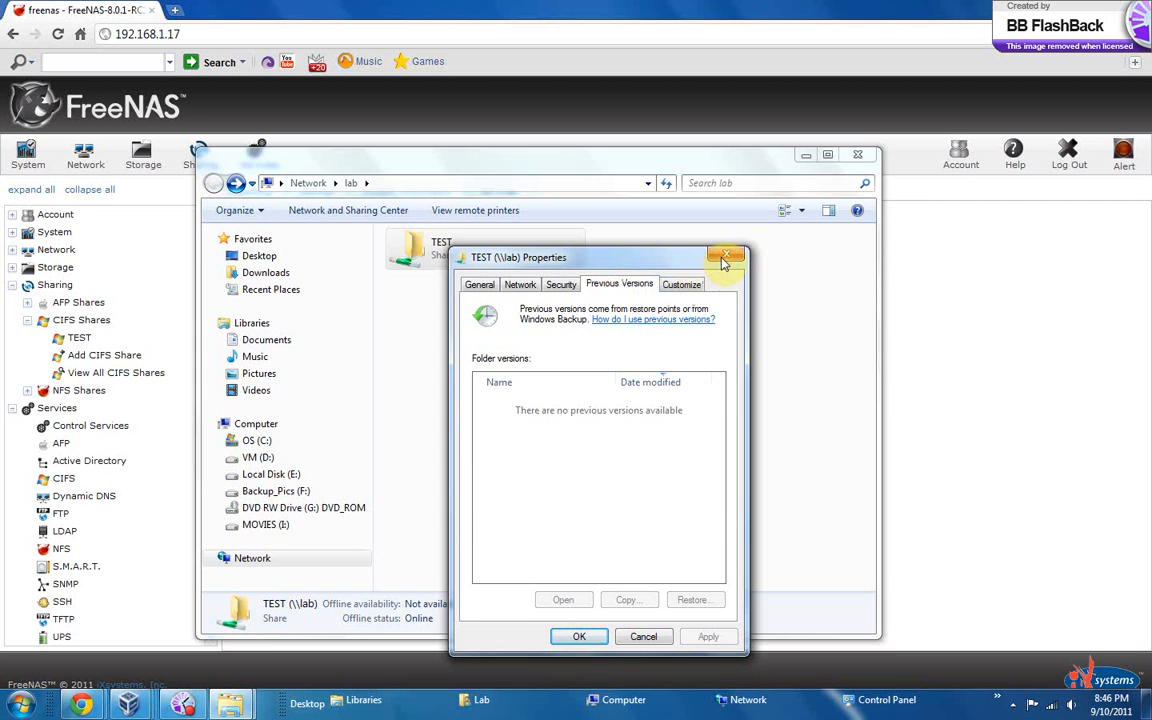
left_click(726, 254)
left_click(855, 158)
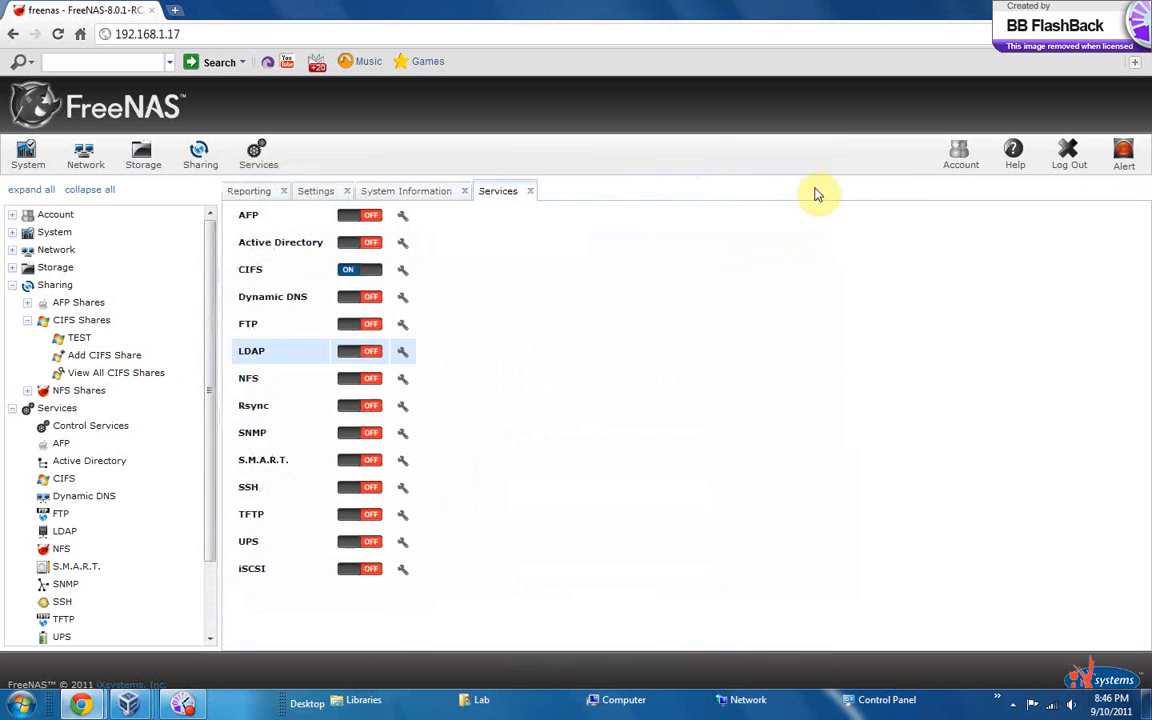
Collapse the Sharing and Services branches in the FreeNAS navigation tree
left_click(11, 285)
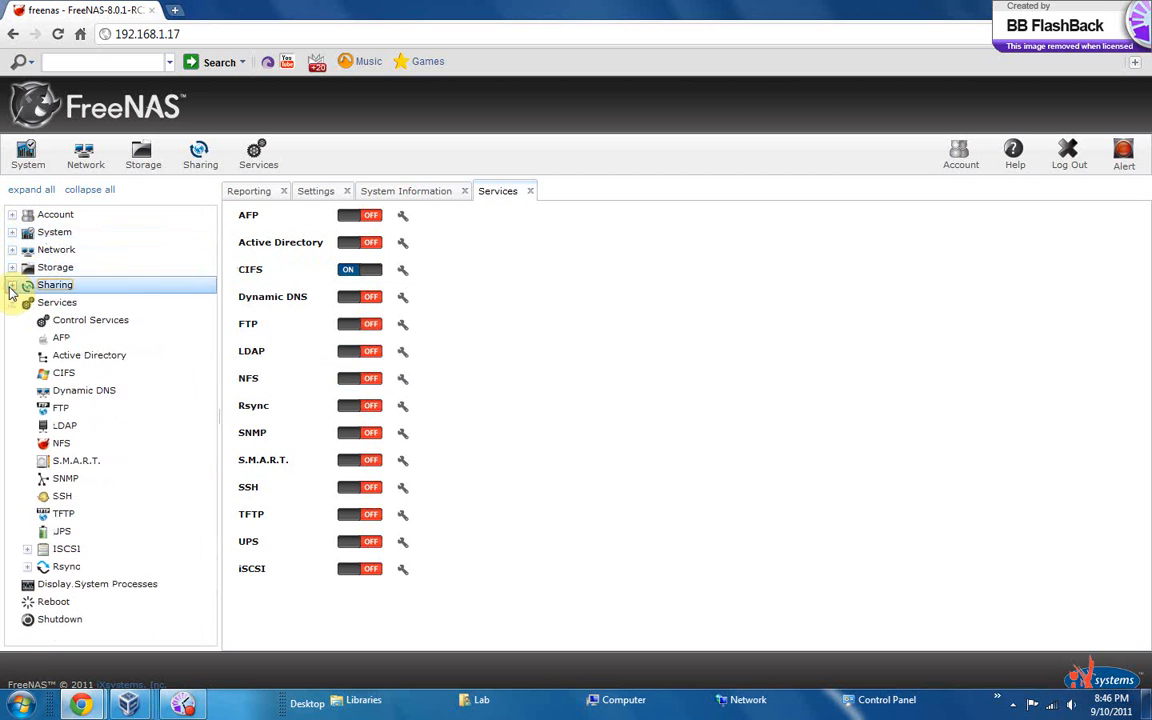
left_click(12, 301)
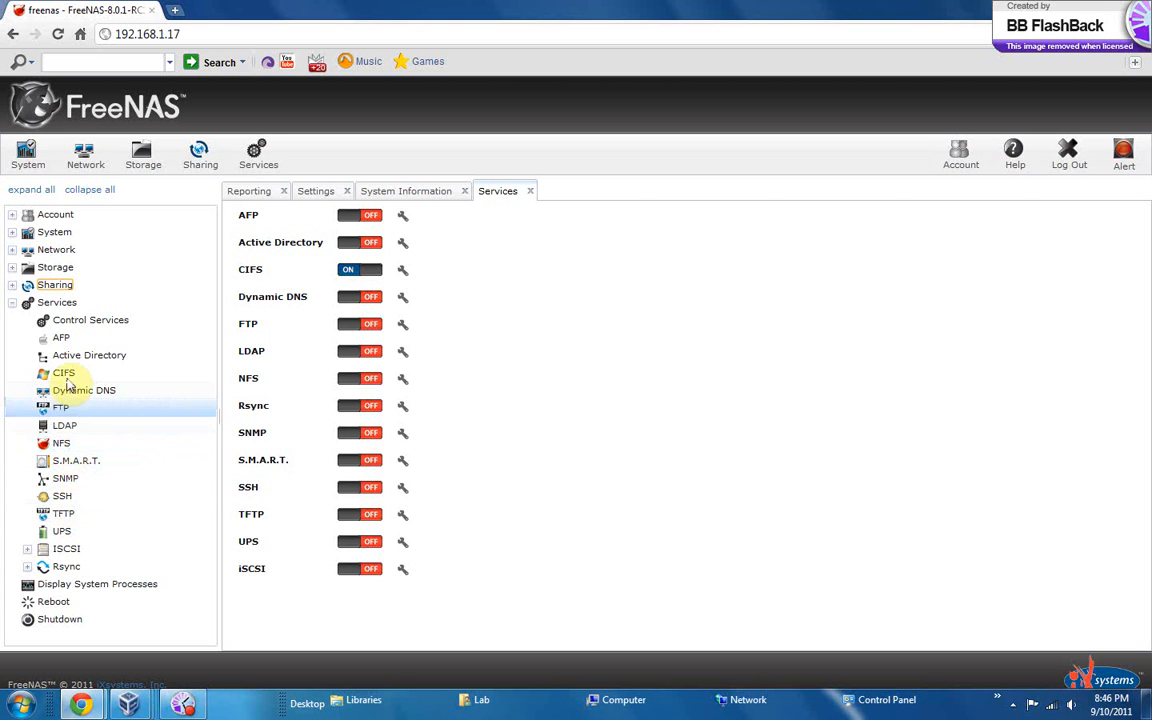
left_click(85, 556)
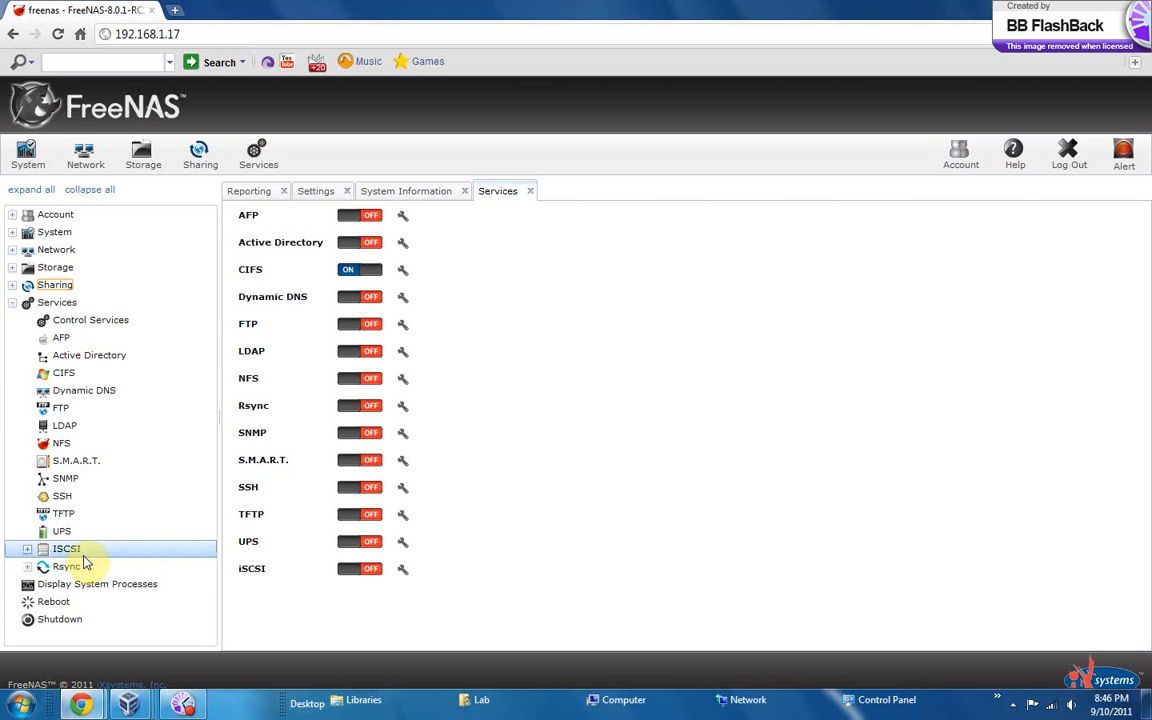
left_click(32, 304)
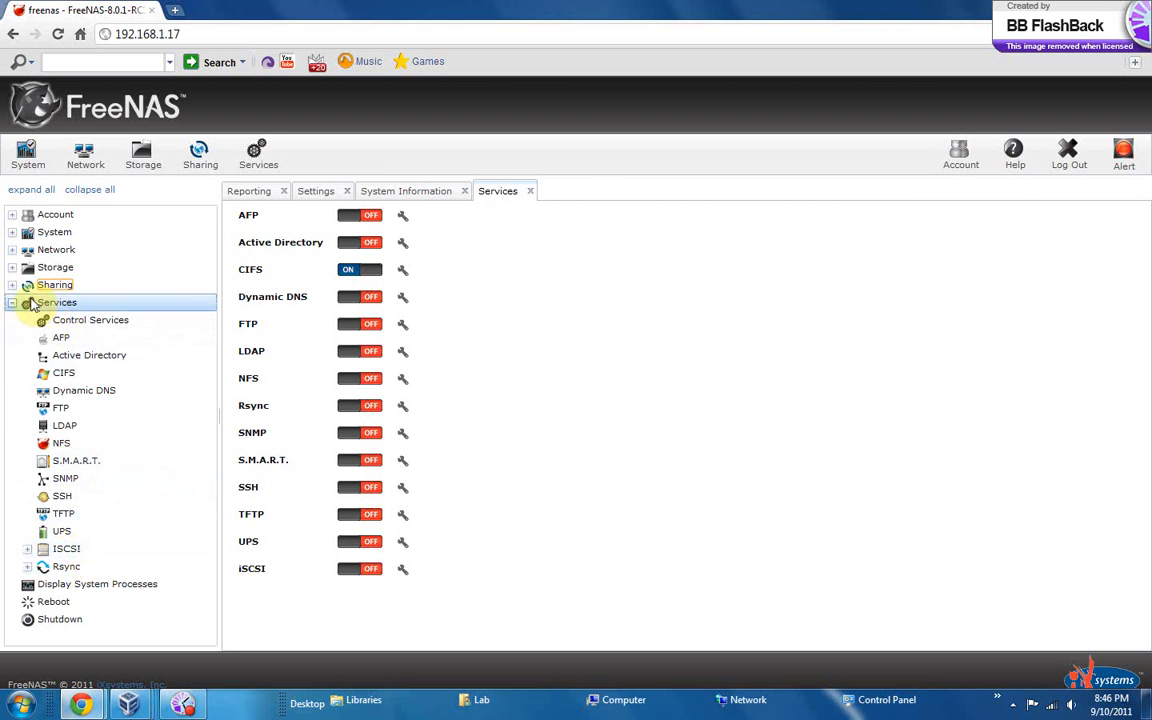
left_click(12, 303)
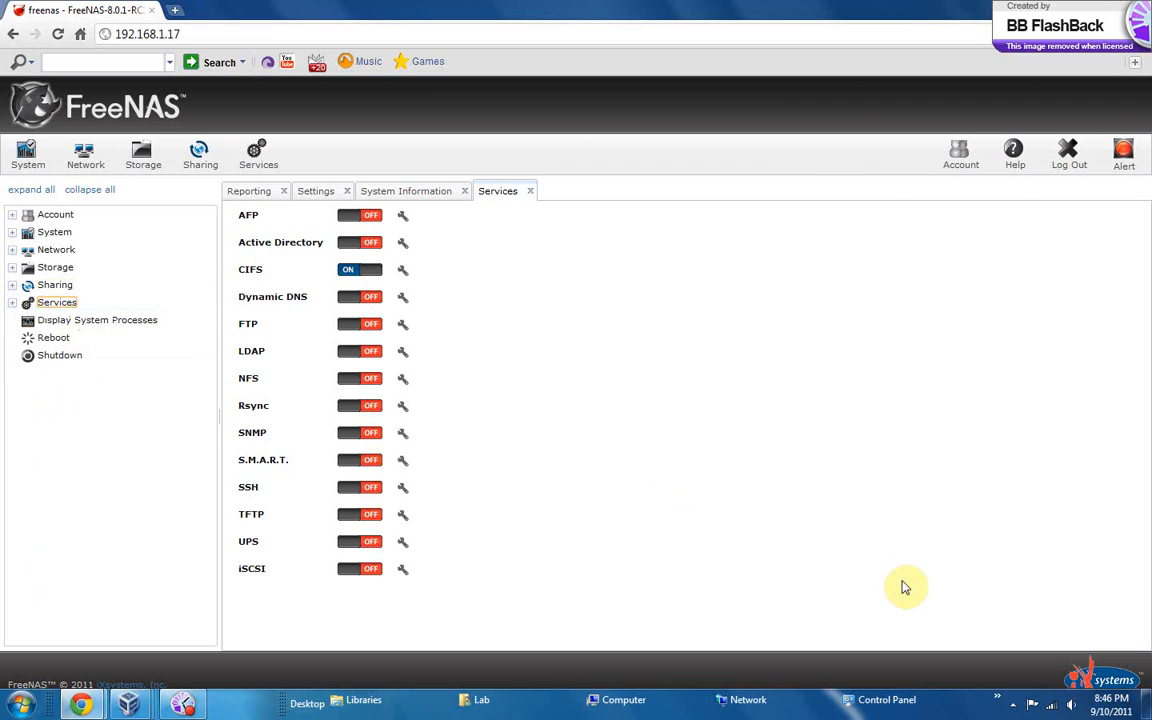